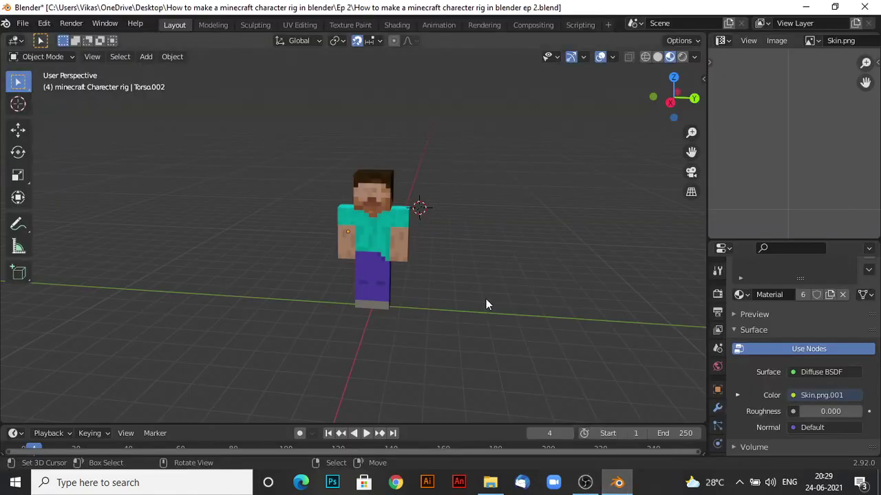
Examine the textured Minecraft character from the front and both sides
scroll(477, 317, "up", 3)
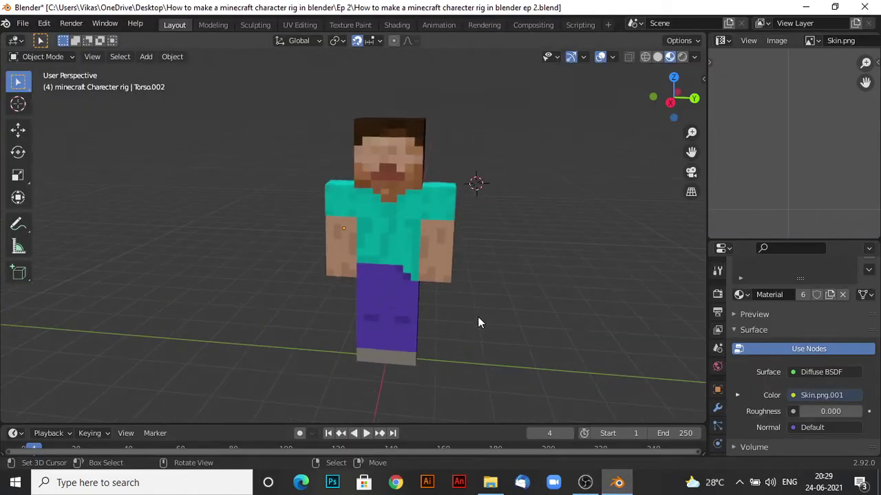
scroll(479, 322, "up", 3)
scroll(480, 322, "down", 3)
middle_click_drag(488, 311, 411, 324)
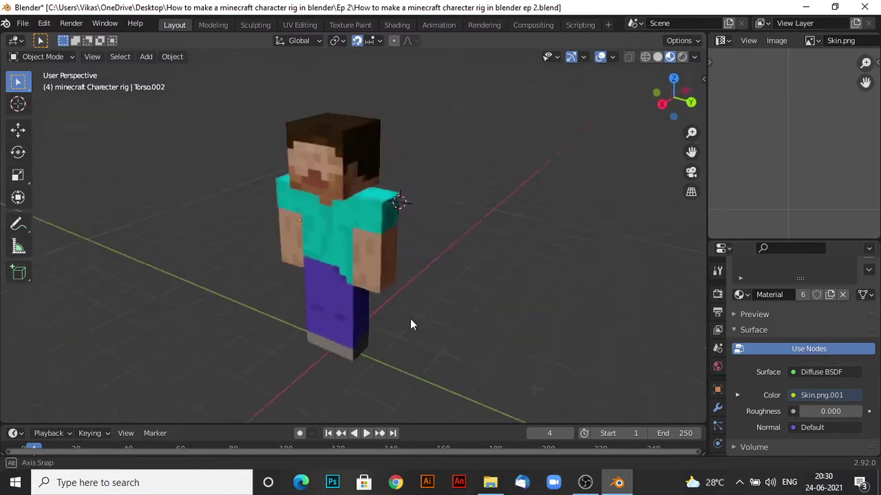
scroll(412, 325, "up", 3)
scroll(503, 233, "up", 2)
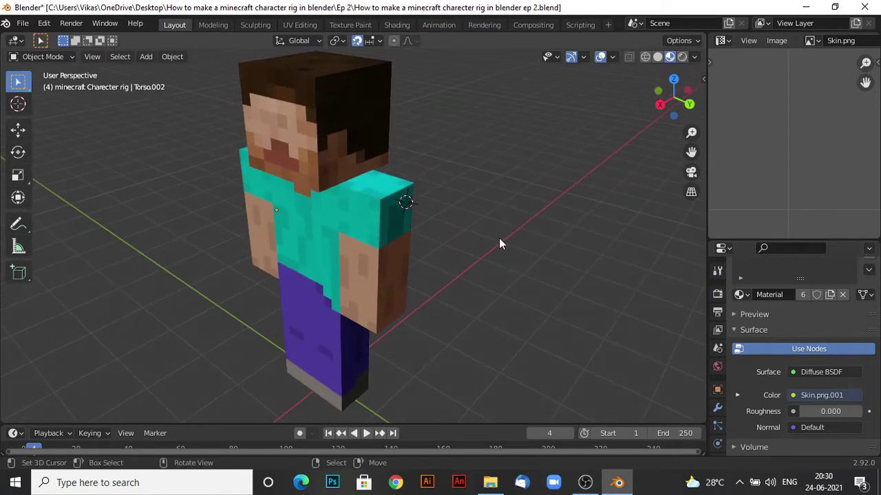
scroll(501, 254, "down", 2)
middle_click_drag(503, 252, 566, 233)
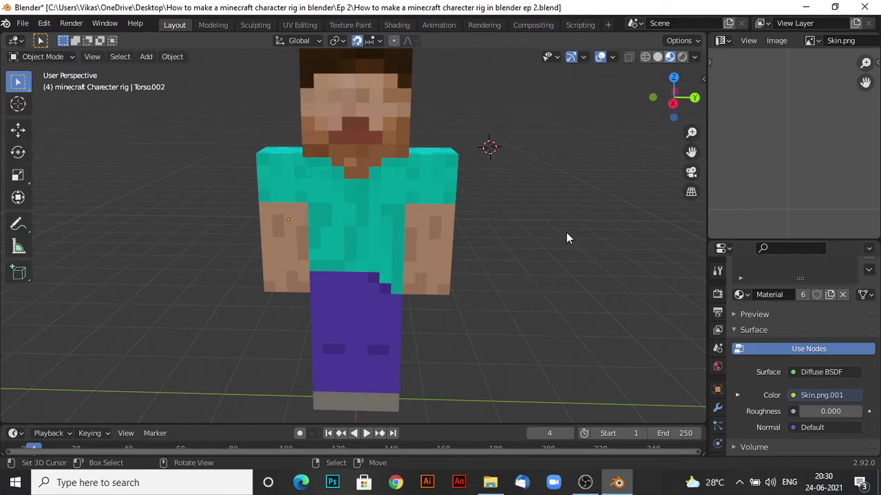
scroll(567, 236, "down", 3)
scroll(566, 236, "up", 3)
middle_click_drag(523, 255, 560, 271)
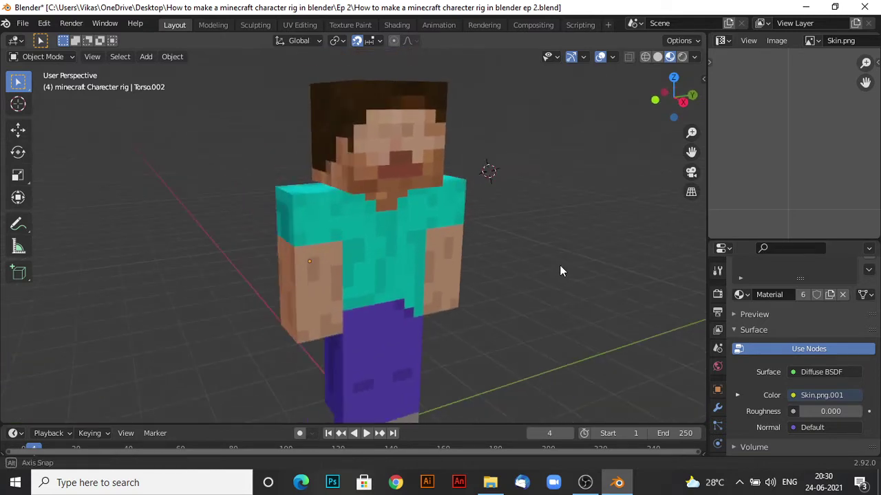
scroll(481, 286, "up", 4)
middle_click_drag(480, 286, 404, 274)
scroll(382, 271, "down", 5)
scroll(386, 272, "up", 5)
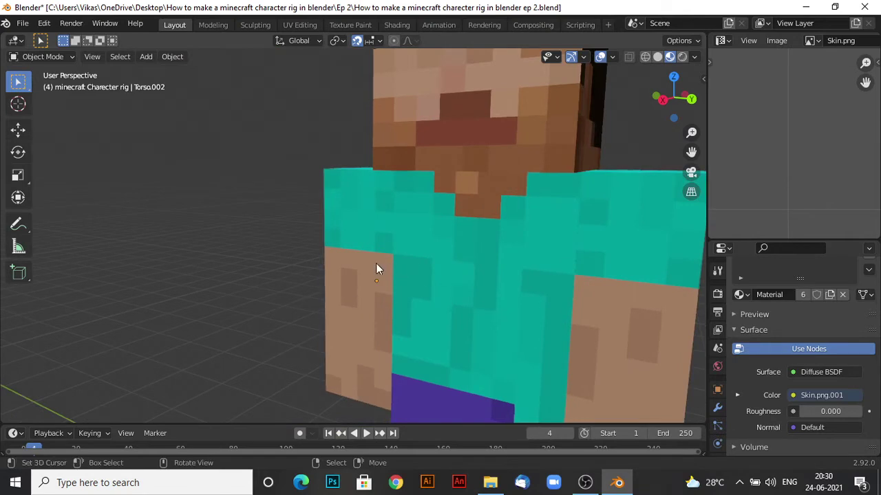
Move the character's right arm away from the torso by 1 m along negative Y
left_click(391, 307)
middle_click_drag(391, 307, 503, 226)
scroll(507, 224, "down", 2)
key("g")
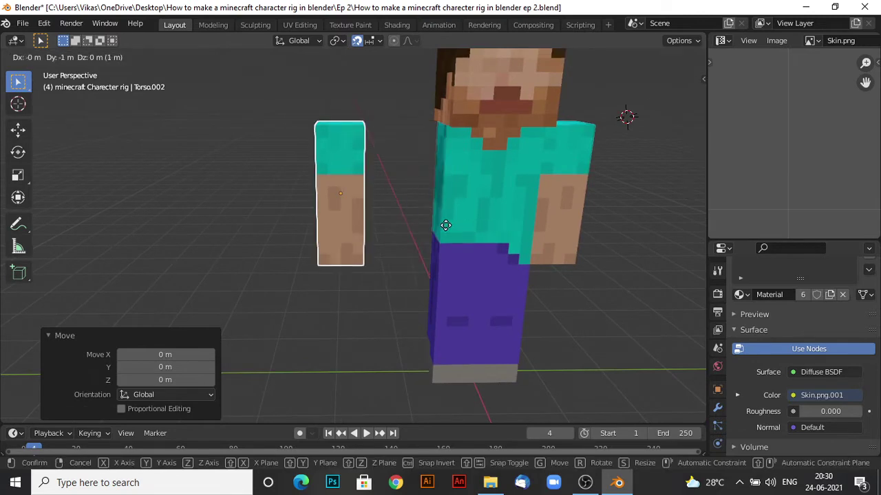
left_click(443, 225)
middle_click_drag(443, 225, 422, 265)
Move the character's left arm away from the torso by 1 m along positive Y
left_click(530, 318)
middle_click_drag(529, 318, 463, 252)
key("g")
left_click(505, 250)
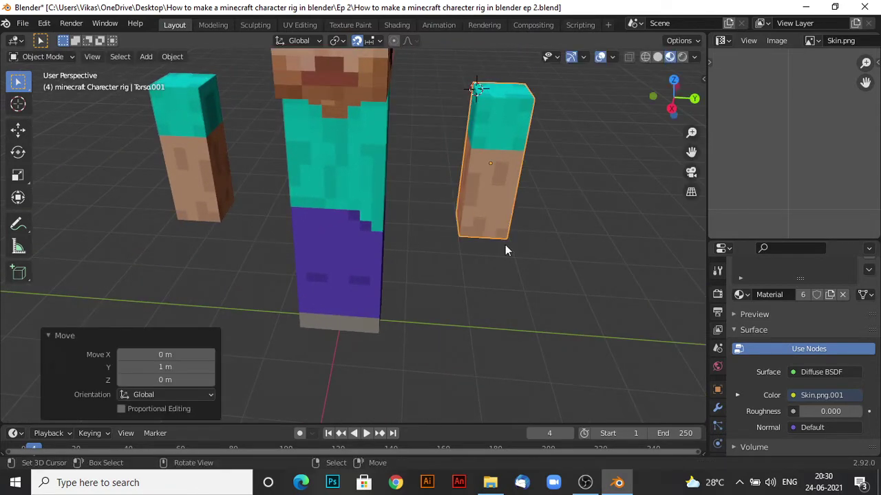
Separate the legs from the torso, moving the left leg 1 m in Y and -1 m in Z and the right leg -1 m in Z
left_click(378, 264)
key("g")
left_click(414, 319)
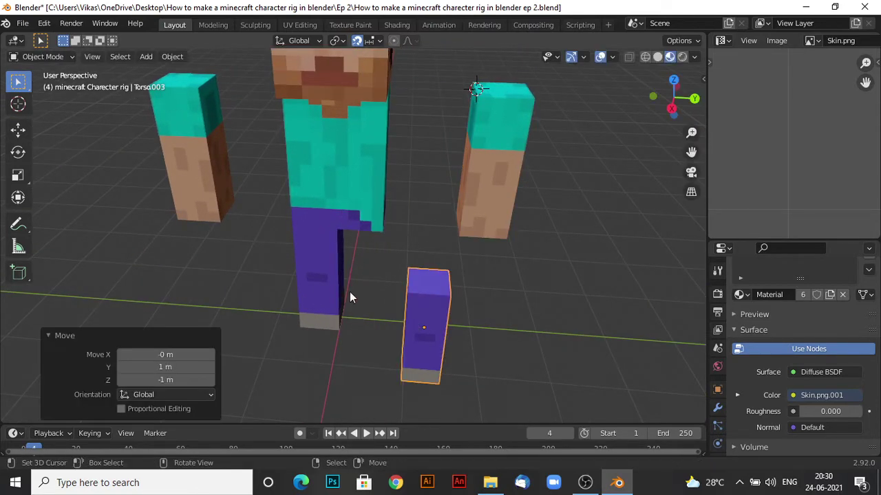
left_click(340, 289)
key("g")
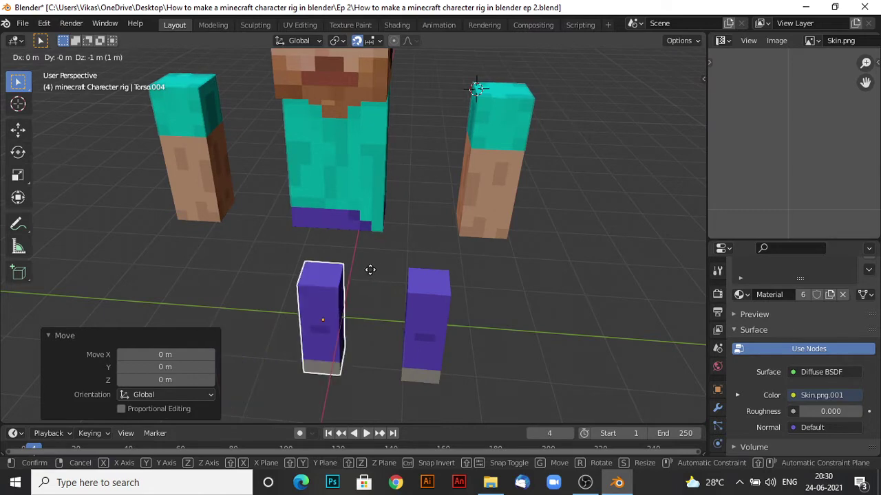
left_click(363, 272)
Raise the head 1 m above the torso along Z
middle_click_drag(384, 265, 398, 350, "shift")
left_click(399, 172)
middle_click_drag(399, 177, 406, 243)
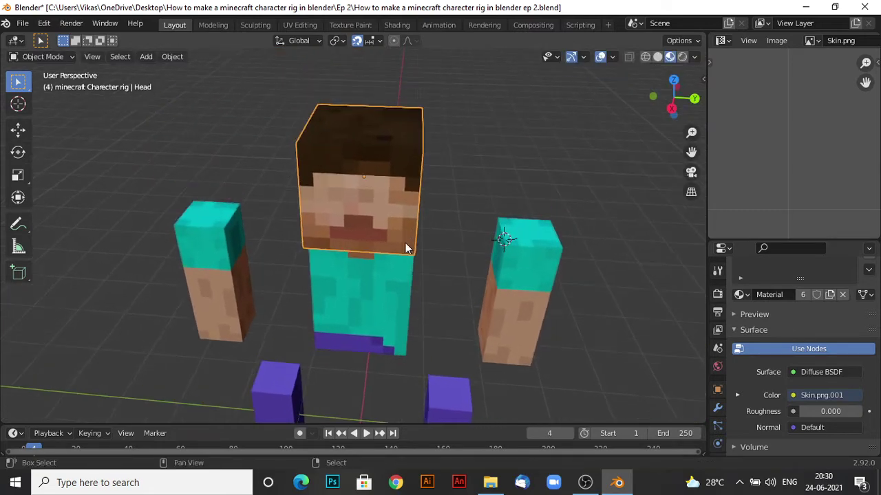
key("g")
left_click(414, 181)
middle_click_drag(414, 182, 435, 197)
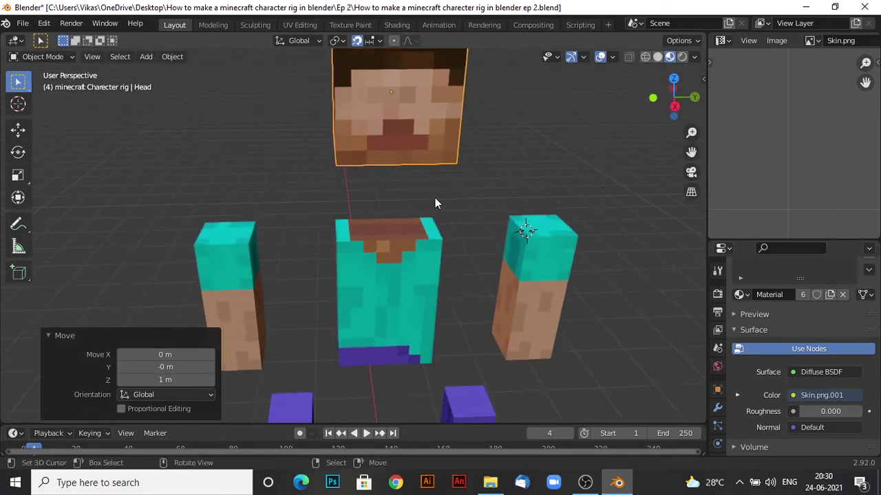
Open the character's right arm mesh in Edit Mode with vertex selection
scroll(436, 197, "up", 2)
middle_click_drag(354, 261, 371, 191, "shift")
left_click(354, 163)
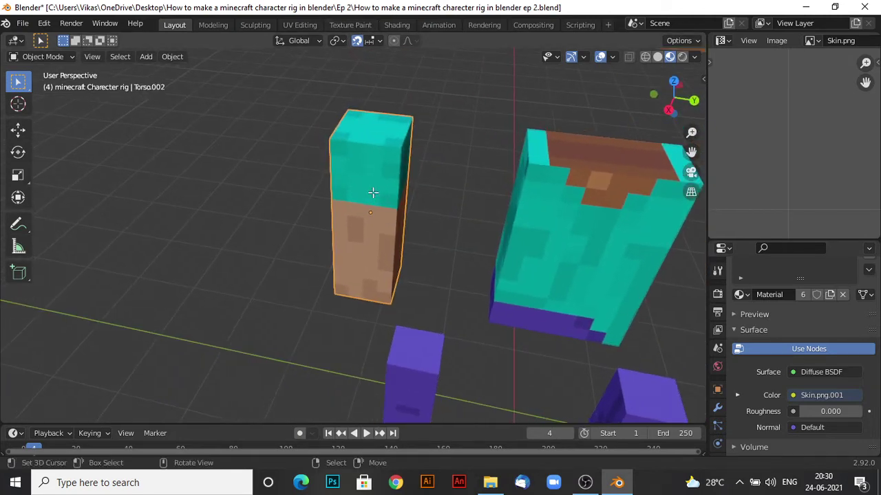
key("Tab")
scroll(421, 158, "up", 1)
middle_click_drag(415, 163, 439, 220, "shift")
scroll(409, 230, "up", 1)
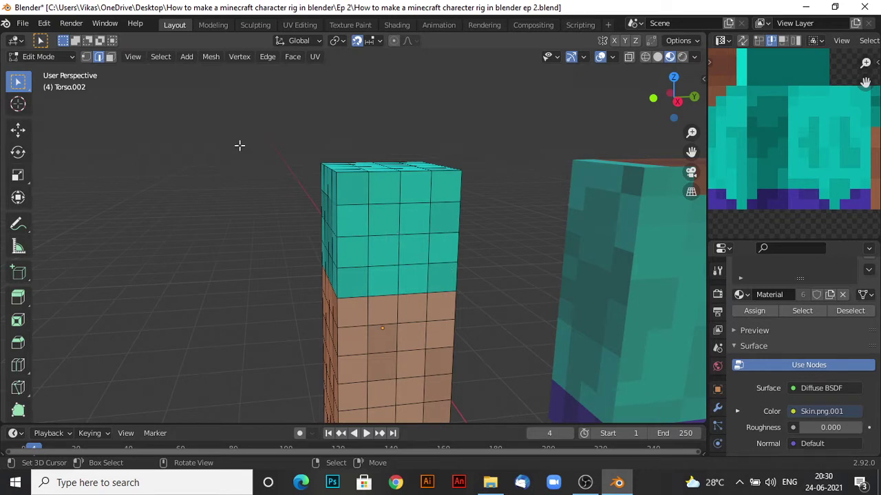
left_click(88, 57)
left_click(456, 262)
key("g")
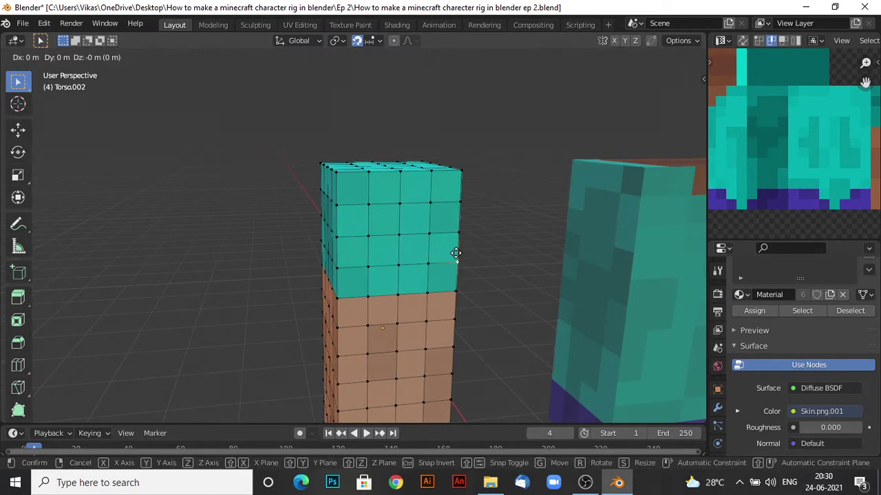
left_click(456, 254)
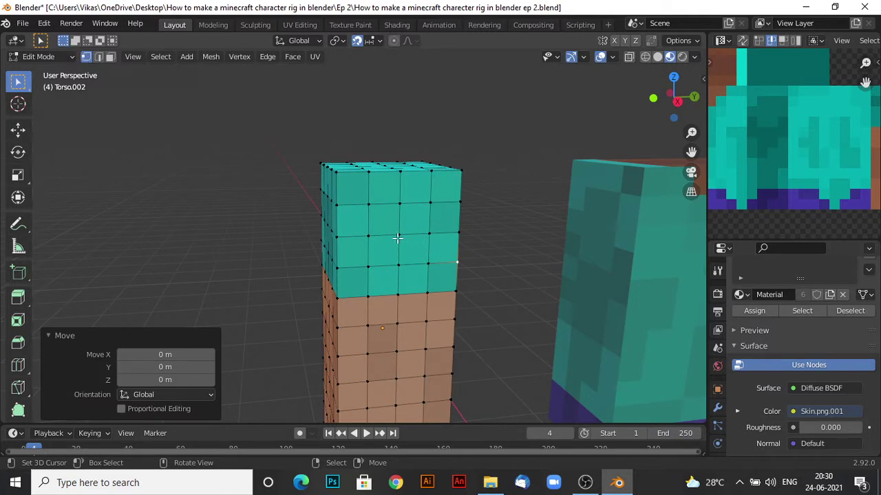
Select the centre vertices on the faces of the right arm's shoulder block and snap the 3D cursor to the selection
scroll(483, 209, "up", 4)
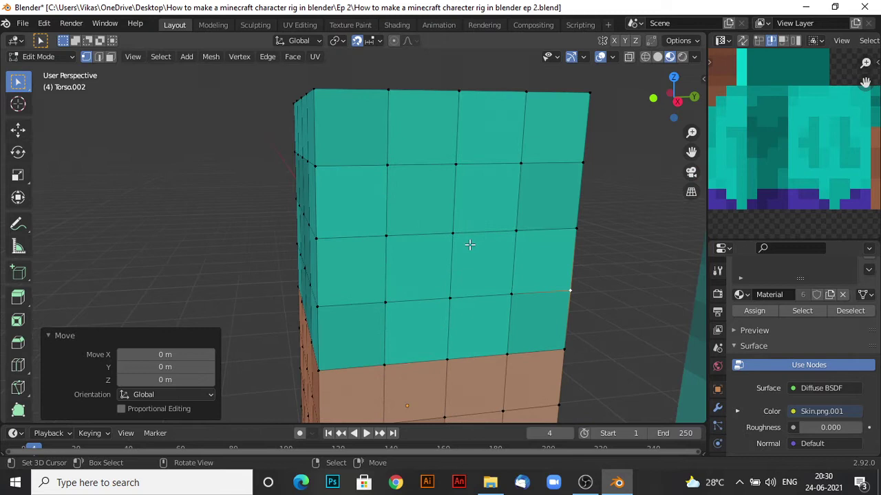
scroll(448, 241, "down", 3)
scroll(448, 242, "up", 3)
left_click(452, 234)
middle_click_drag(245, 275, 256, 275)
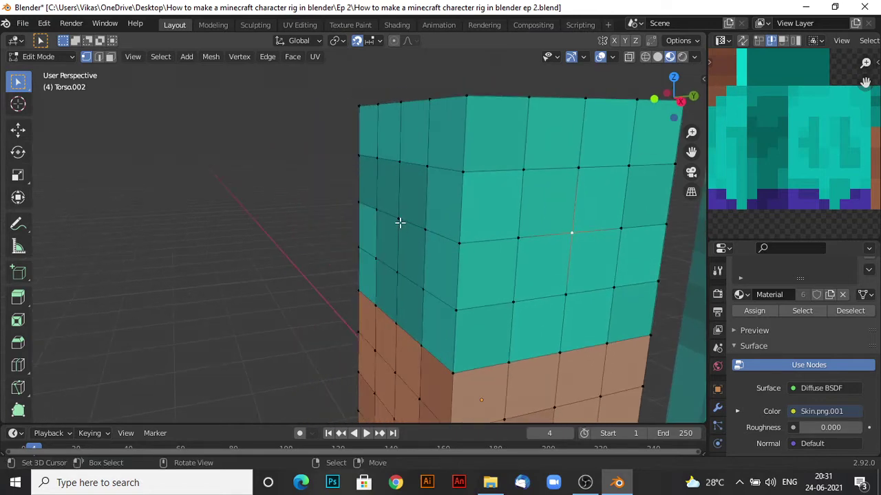
middle_click_drag(397, 220, 486, 124)
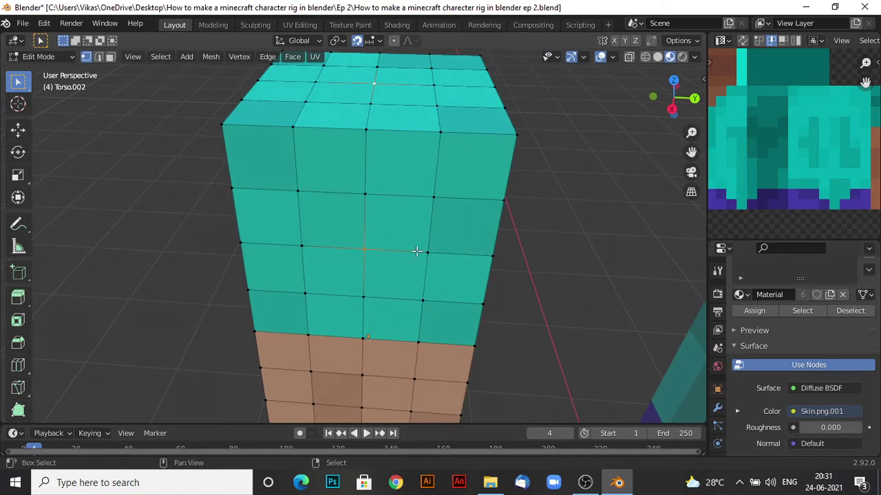
middle_click_drag(416, 251, 405, 282)
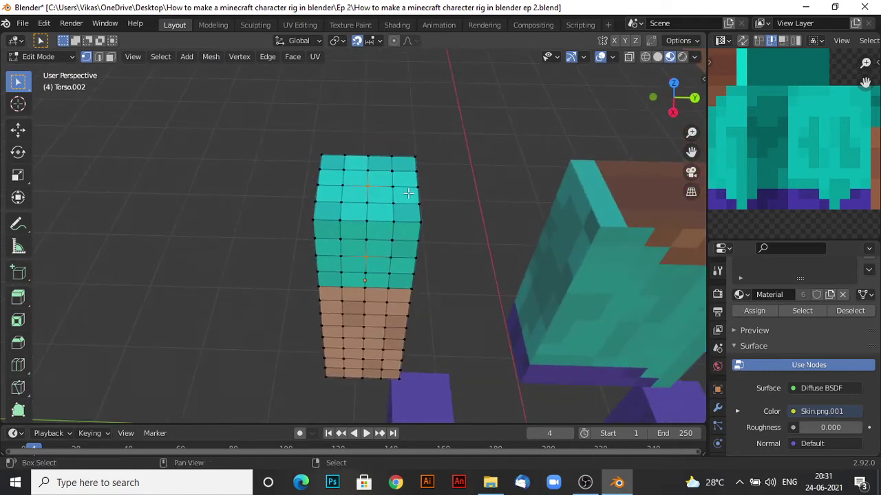
key("shift+s")
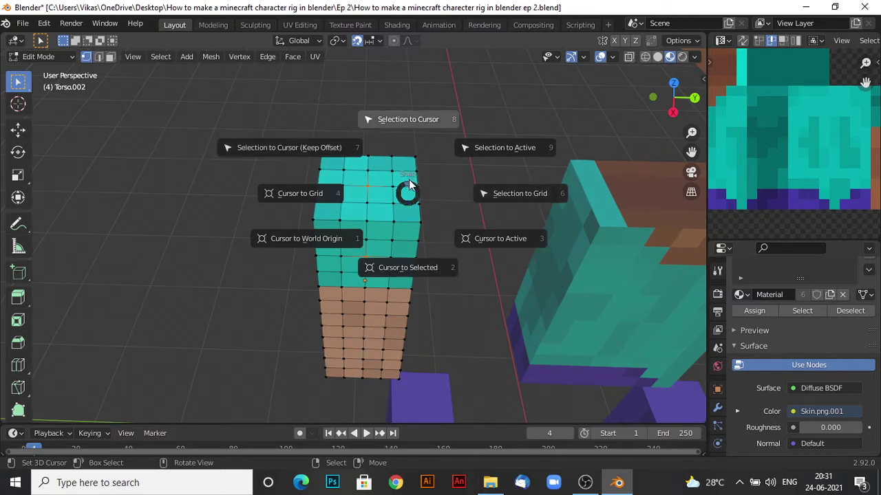
left_click(438, 280)
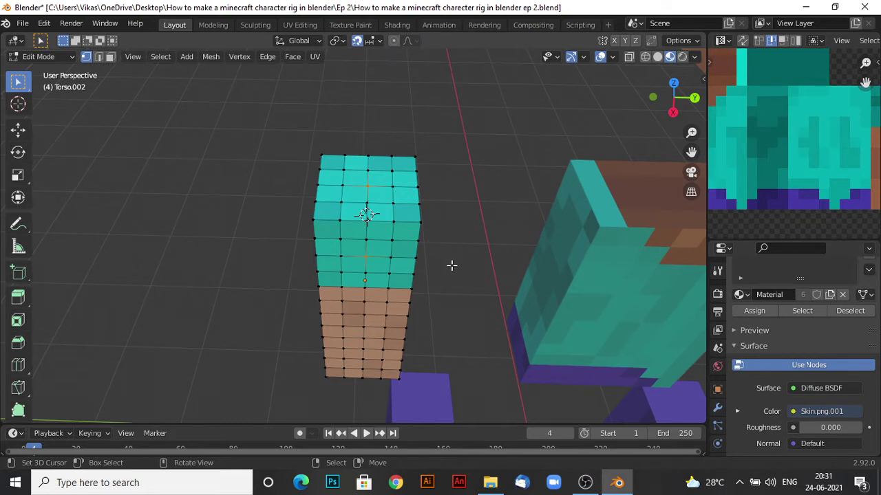
Return to Object Mode and set the right arm's origin to the 3D cursor
scroll(452, 265, "up", 4)
scroll(451, 265, "down", 3)
key("Tab")
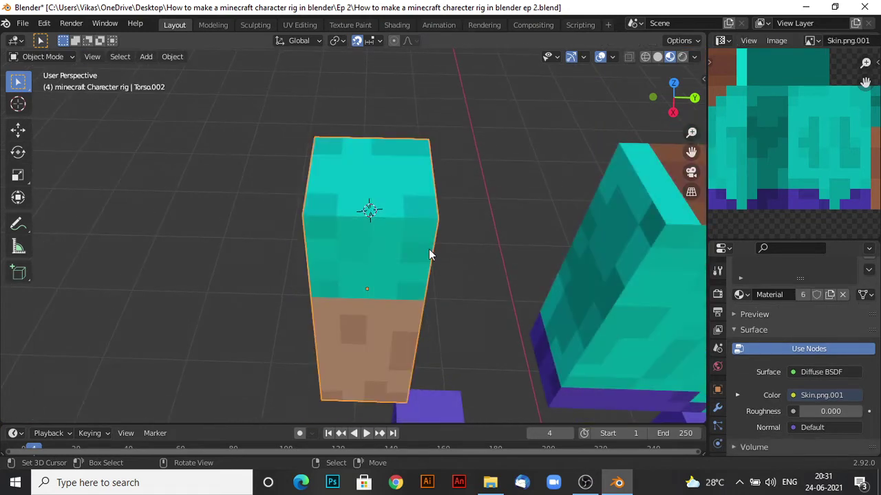
mouse_move(428, 250)
middle_mouse_down()
mouse_move(407, 290)
mouse_move(426, 260)
middle_mouse_up()
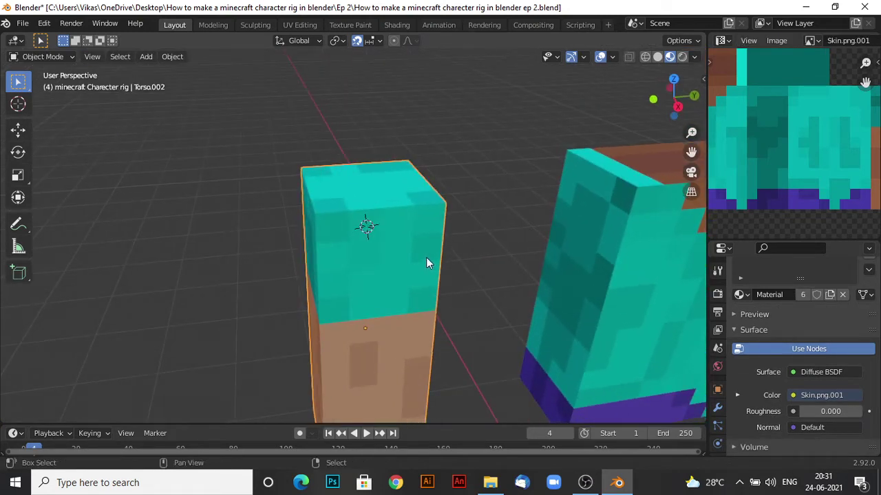
key("shift+s")
key("Escape")
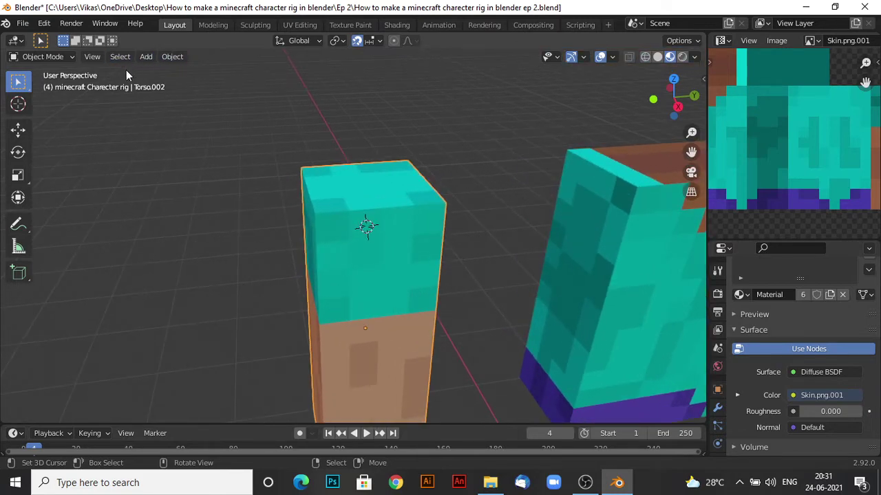
left_click(171, 58)
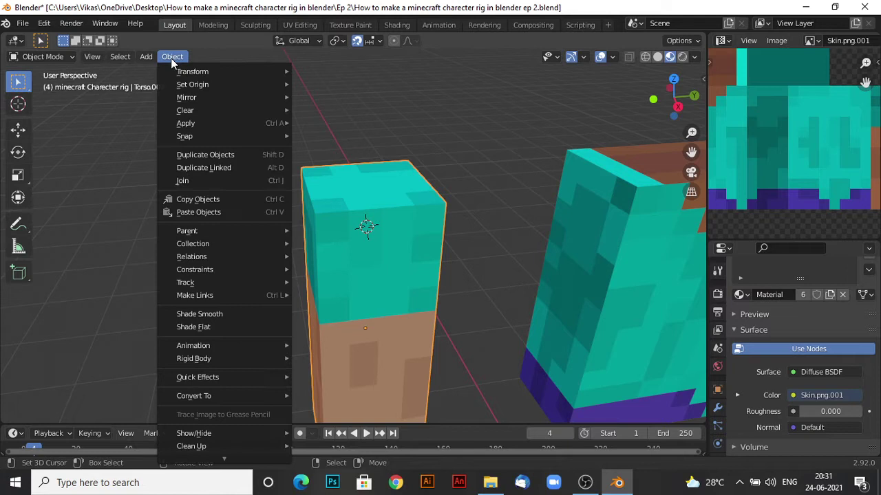
mouse_move(210, 85)
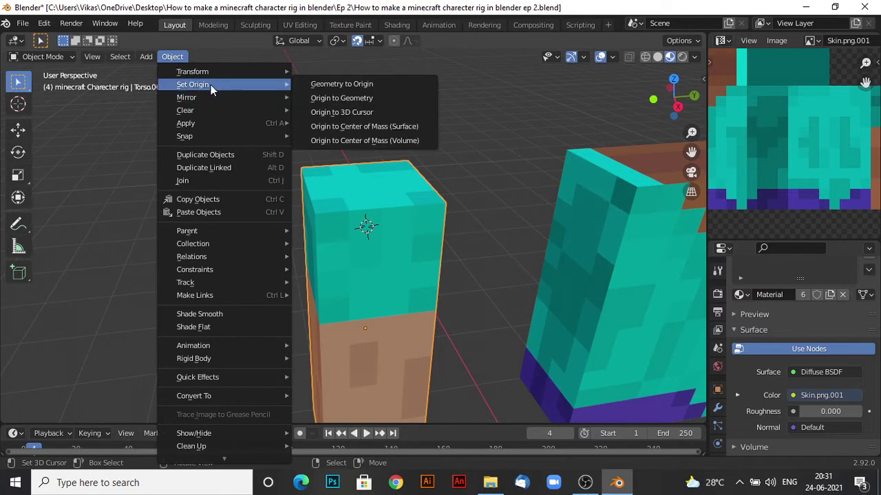
left_click(356, 114)
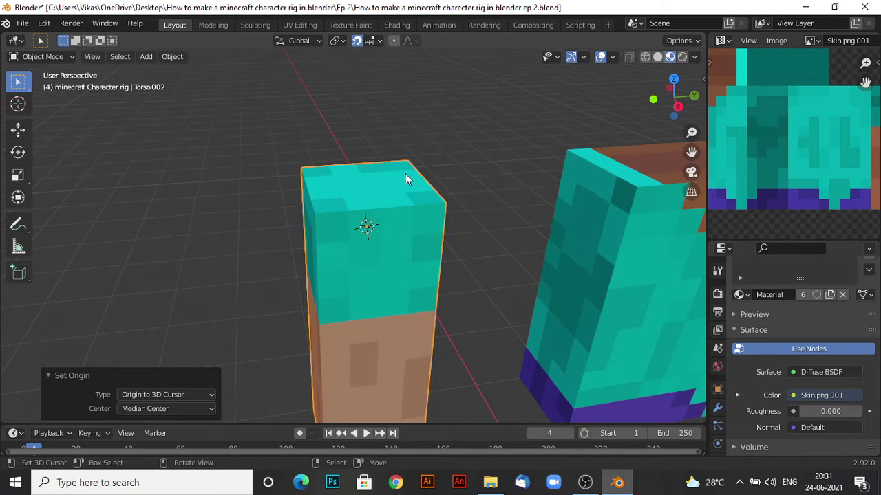
Open the character's left arm mesh in Edit Mode and clear its vertex selection
middle_click_drag(488, 171, 346, 236)
scroll(444, 228, "down", 4)
scroll(406, 218, "up", 3)
left_click(409, 215)
middle_click_drag(438, 181, 420, 200, "shift")
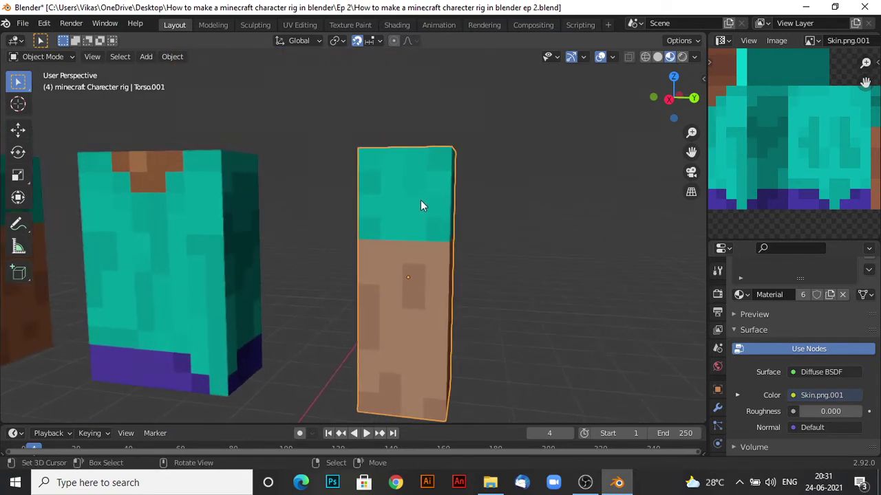
key("Tab")
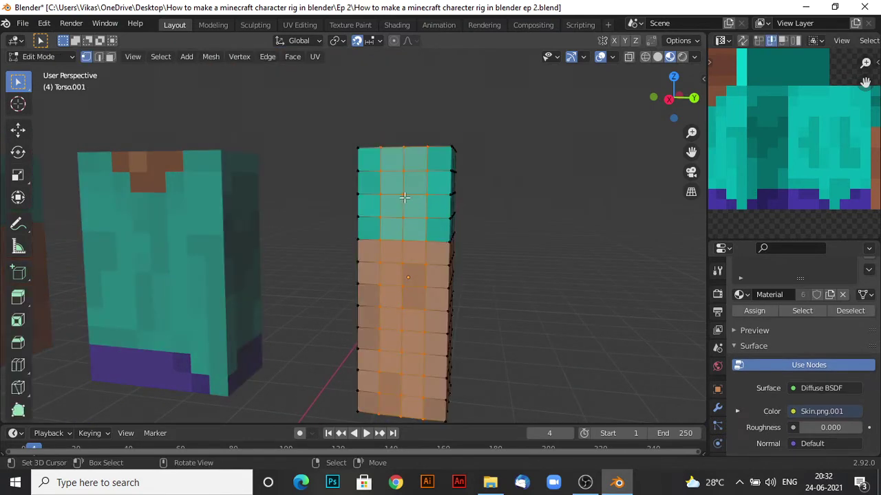
key("alt+a")
Select the centre vertices on the faces of the left arm's shoulder block and snap the 3D cursor to them
middle_click_drag(409, 197, 363, 228)
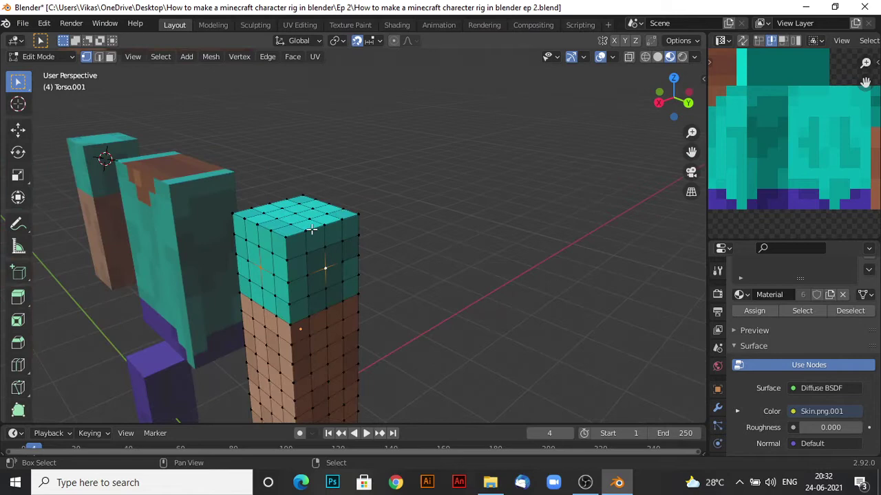
middle_click_drag(297, 211, 313, 200)
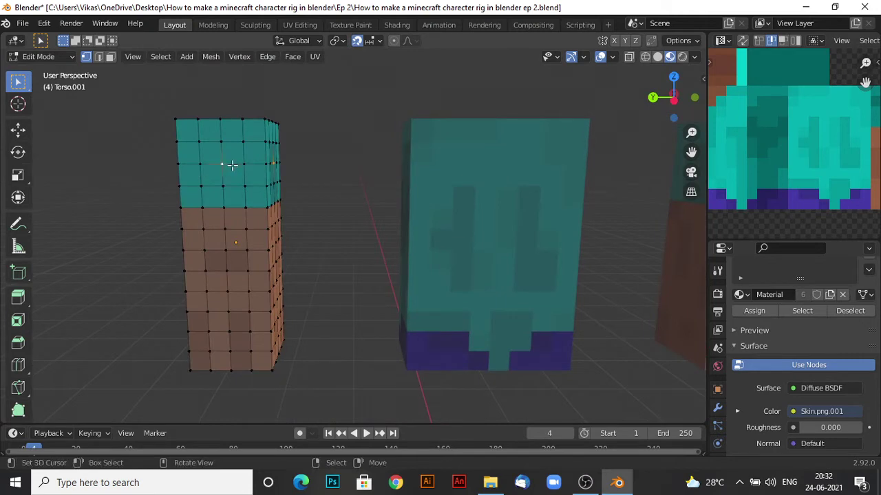
middle_click_drag(232, 166, 452, 227)
key("shift+s")
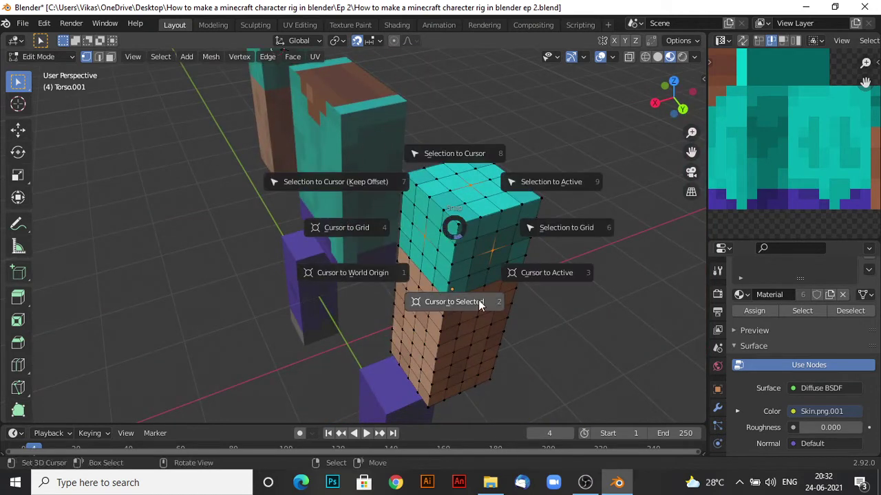
left_click(449, 309)
Return to Object Mode and set the left arm's origin to the 3D cursor
middle_click_drag(449, 308, 487, 336)
key("Tab")
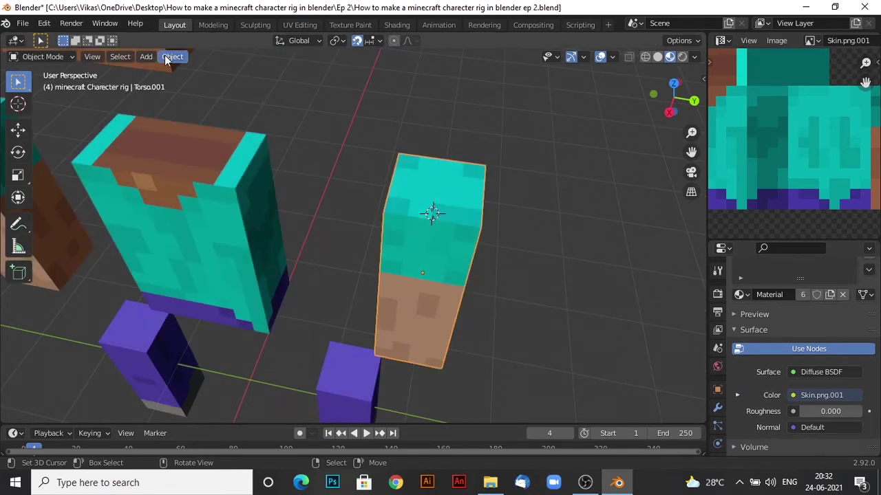
left_click(165, 57)
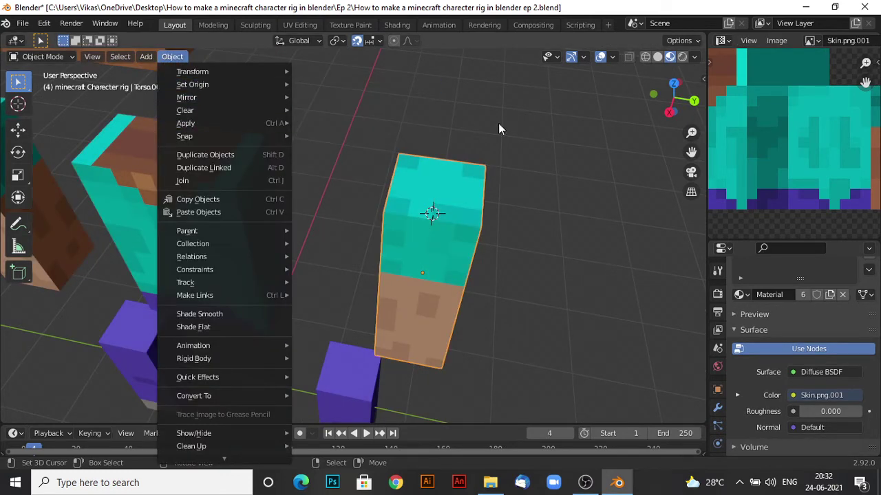
mouse_move(234, 84)
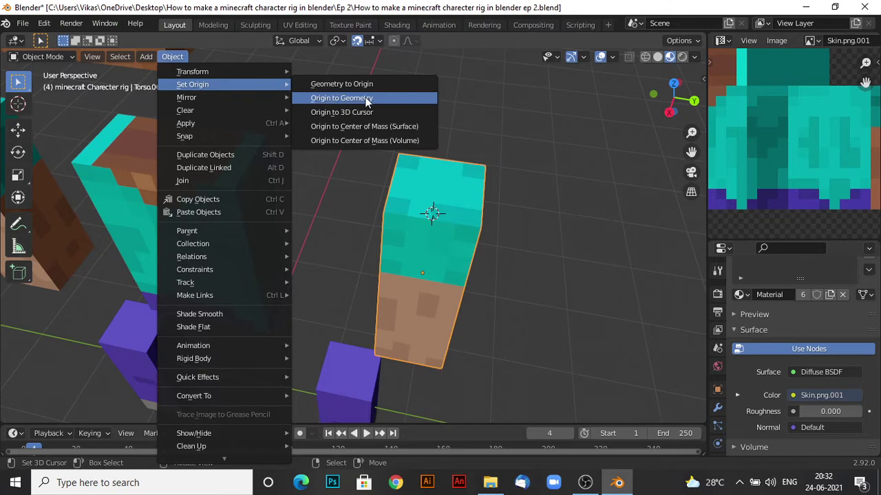
left_click(374, 115)
scroll(426, 287, "down", 2)
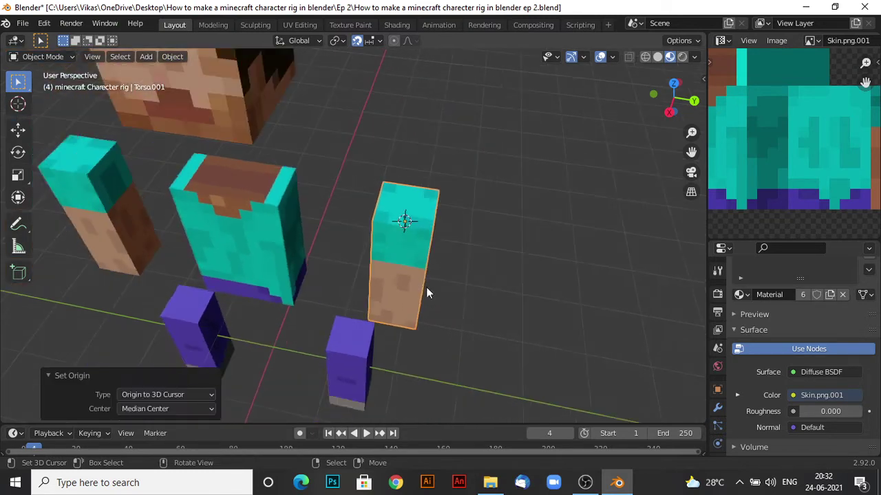
Open the torso mesh in Edit Mode and snap the 3D cursor to the centre vertex of its bottom face
middle_click_drag(398, 290, 454, 296)
left_click(333, 268)
middle_click_drag(335, 268, 398, 291, "shift")
scroll(407, 236, "up", 3)
key("Tab")
key("ctrl+Tab")
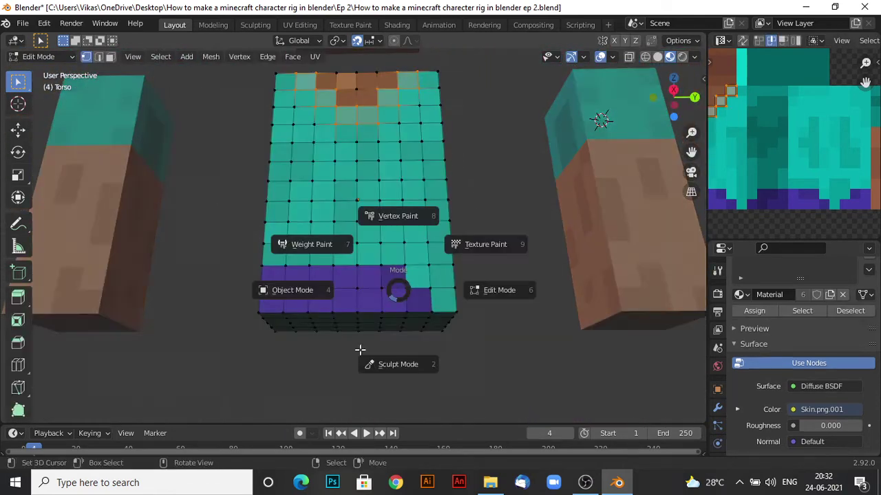
key("Escape")
middle_click_drag(396, 364, 411, 272, "shift")
scroll(411, 272, "up", 2)
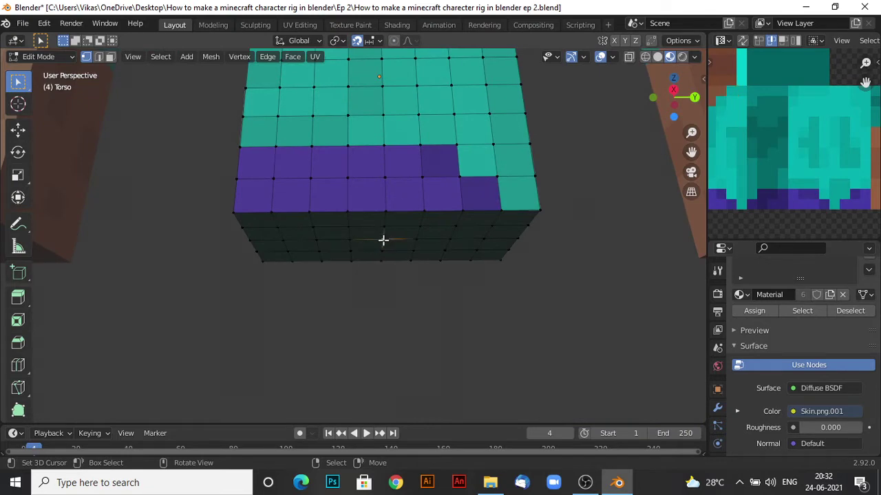
middle_click_drag(383, 240, 424, 250)
key("shift+s")
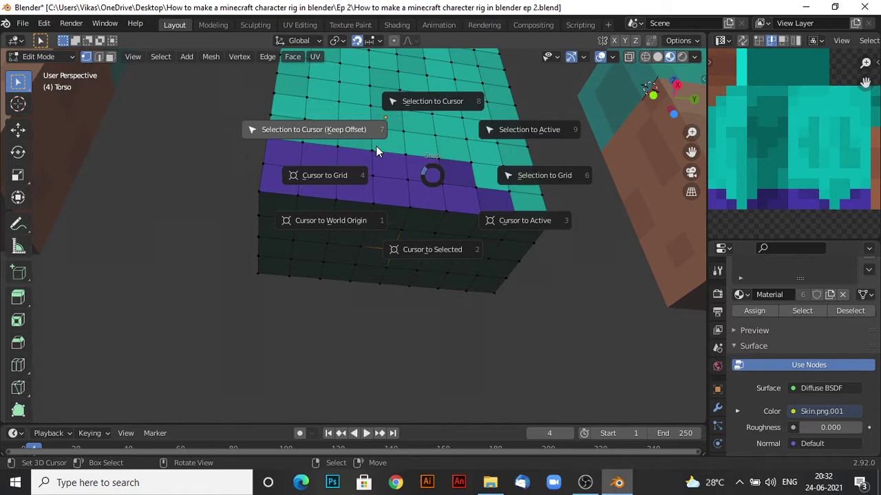
left_click(452, 251)
Return to Object Mode and set the torso's origin to the 3D cursor
key("Tab")
scroll(453, 250, "down", 3)
scroll(405, 223, "up", 2)
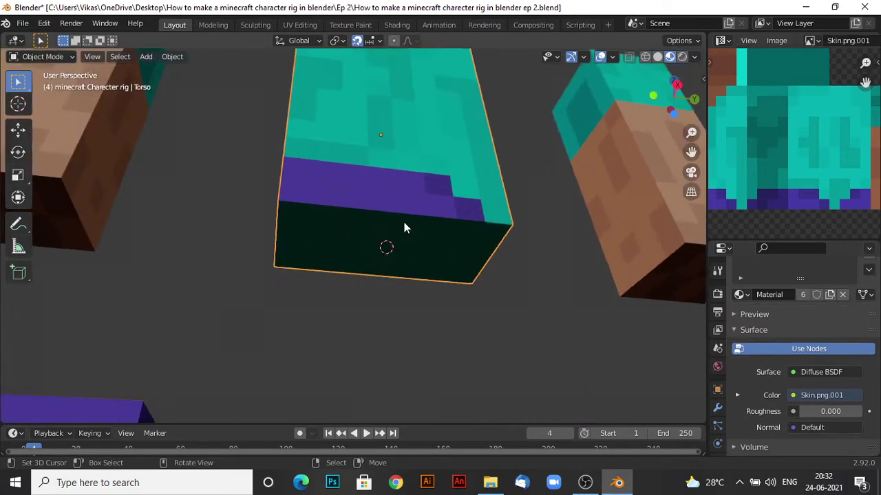
left_click(172, 56)
mouse_move(218, 85)
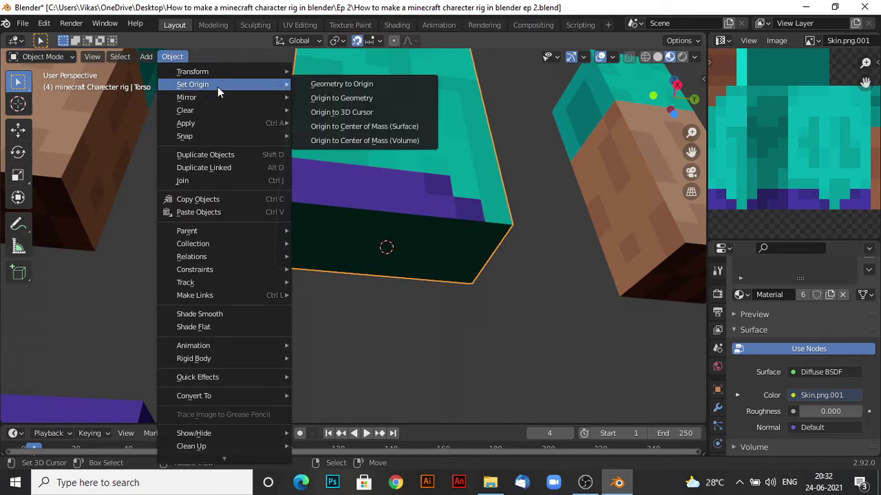
left_click(374, 111)
middle_click_drag(392, 180, 324, 316)
scroll(323, 317, "down", 4)
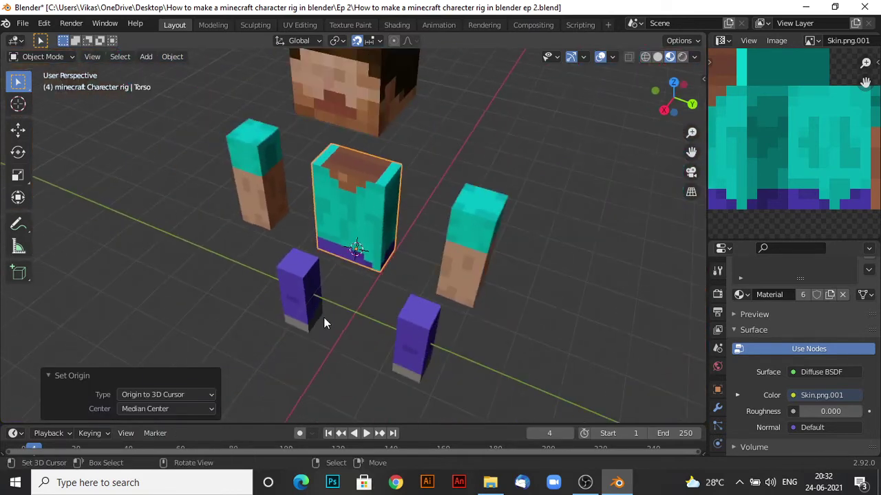
Open the character's left leg mesh in Edit Mode
right_click(417, 321)
middle_click_drag(417, 321, 387, 293, "shift")
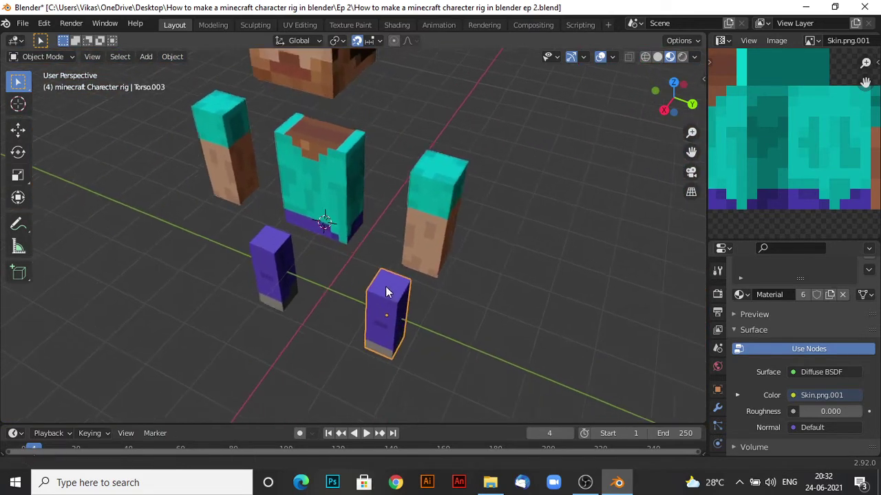
scroll(389, 296, "up", 4)
middle_click_drag(404, 357, 349, 222, "shift")
middle_click_drag(348, 222, 401, 204)
scroll(365, 268, "up", 2)
middle_click_drag(362, 277, 381, 219, "shift")
key("Tab")
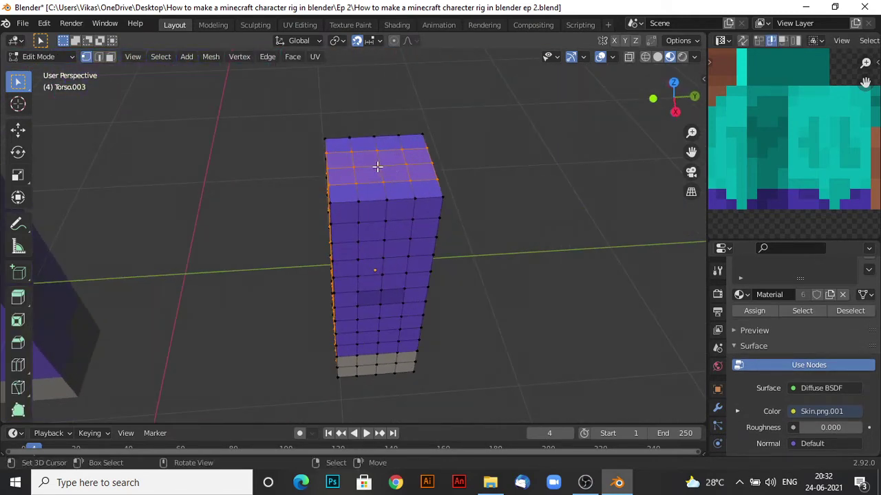
Clear the left leg's vertex selection and select only the centre vertex of its top face
key("alt+a")
middle_click_drag(377, 167, 347, 234)
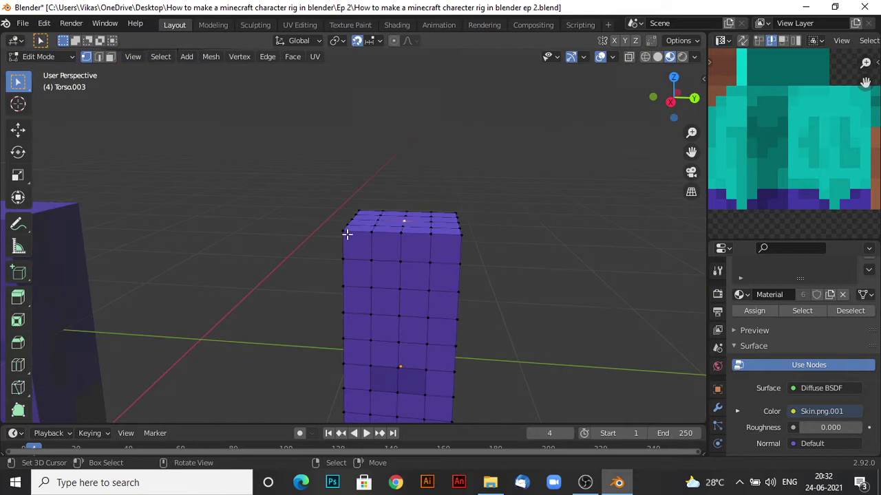
scroll(351, 236, "down", 5)
scroll(364, 241, "up", 5)
scroll(366, 247, "down", 8)
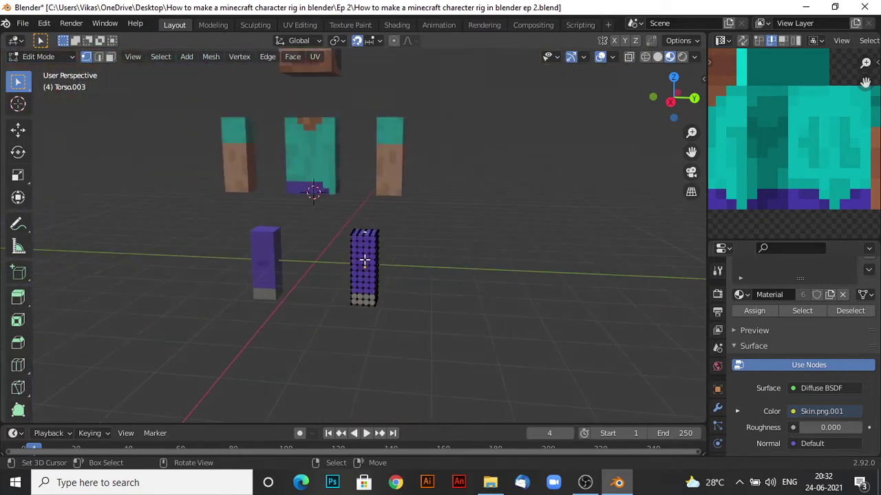
scroll(399, 238, "up", 7)
middle_click_drag(407, 248, 396, 286)
scroll(397, 276, "up", 2)
key("shift+s")
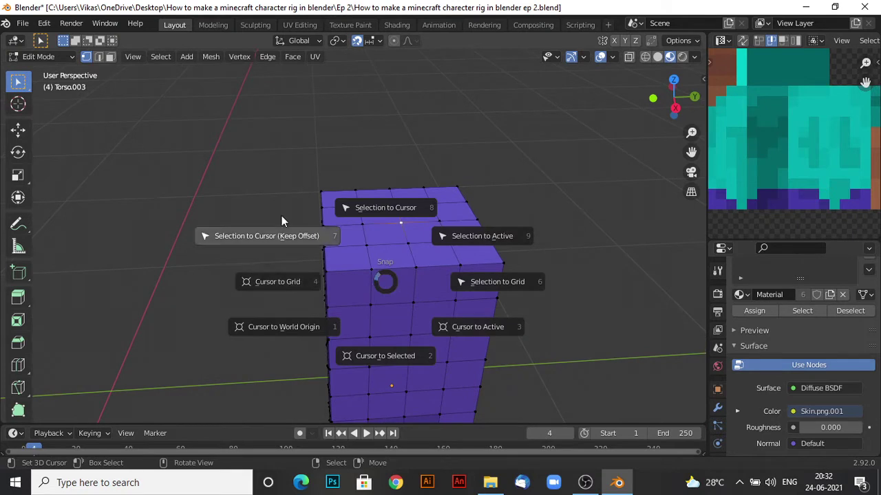
left_click(388, 210)
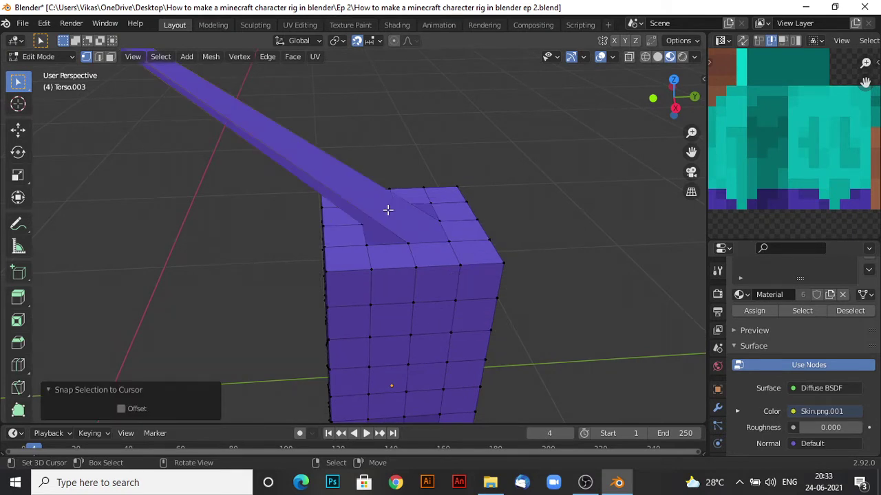
key("ctrl+s")
key("ctrl+z")
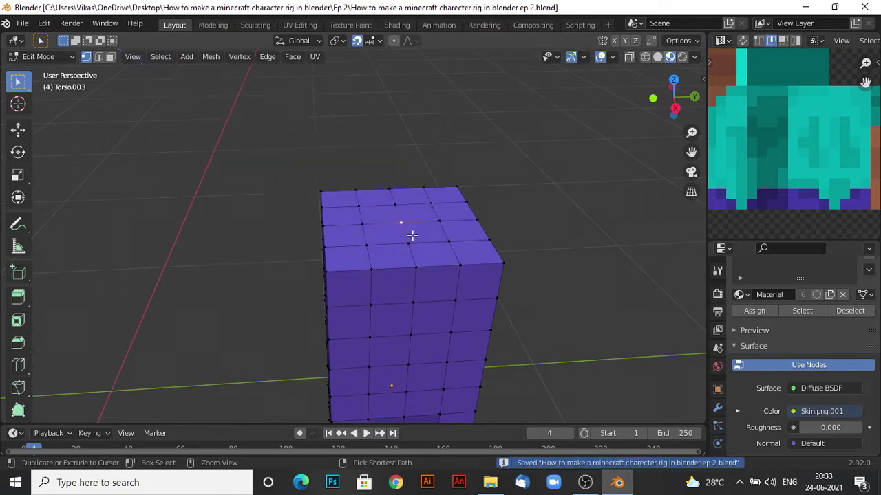
key("shift+a")
key("Escape")
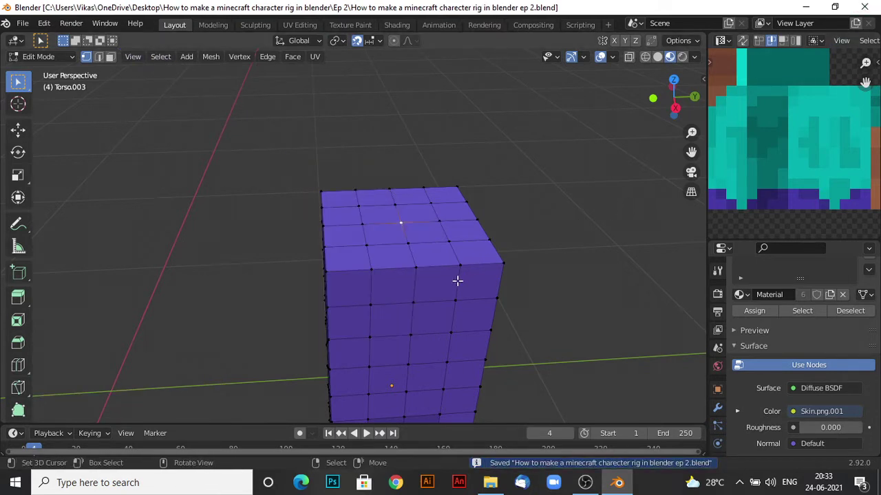
Snap the 3D cursor to the left leg's selected top vertex and set the leg's origin to the cursor in Object Mode
key("shift+s")
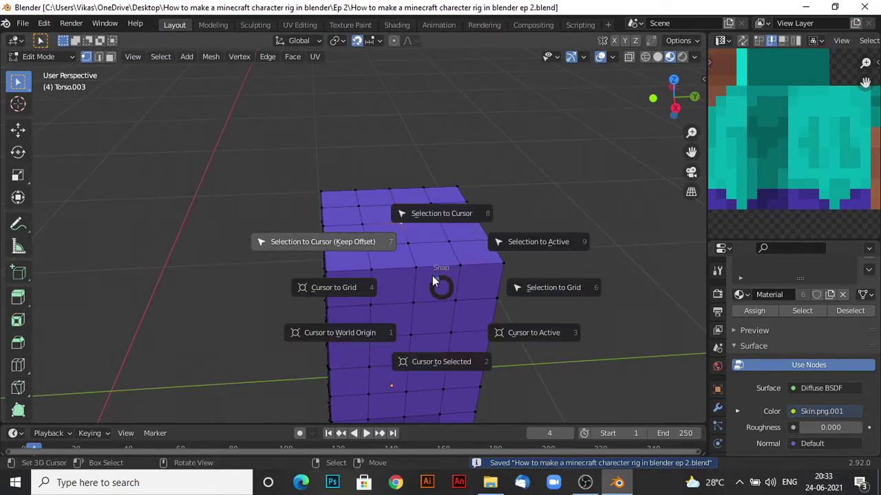
left_click(428, 362)
scroll(425, 362, "down", 3)
key("Tab")
scroll(354, 294, "up", 1)
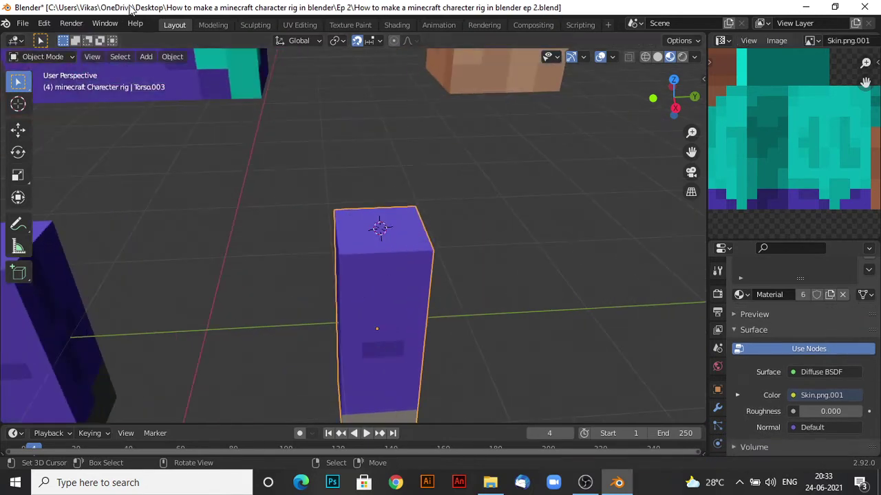
left_click(177, 62)
mouse_move(194, 86)
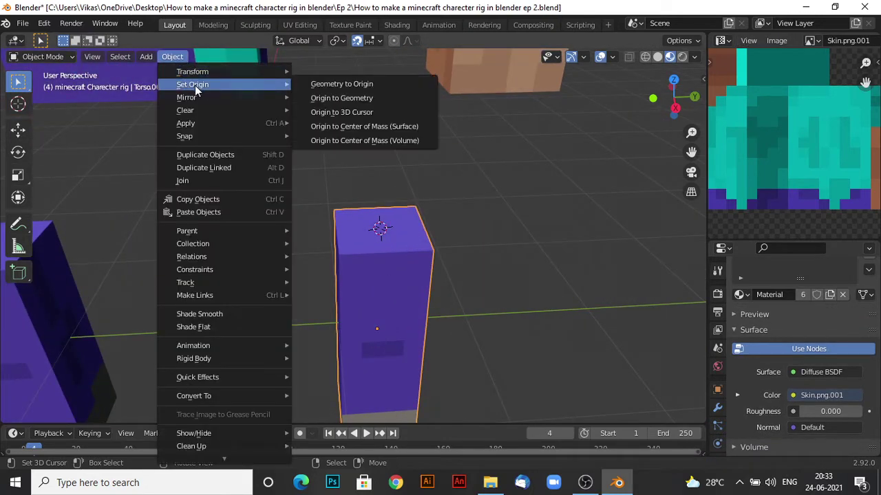
left_click(369, 113)
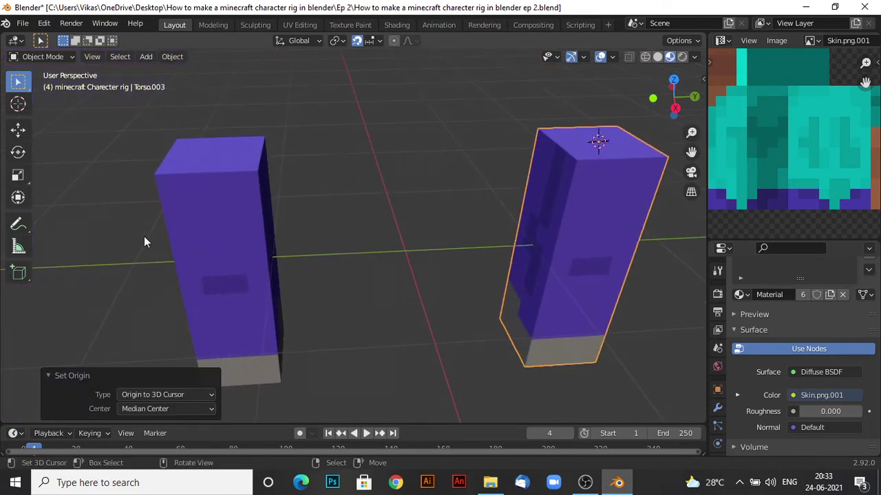
Open the right leg mesh in Edit Mode and snap the 3D cursor to the centre vertex of its top face
left_click(177, 220)
key("Tab")
key("shift+s")
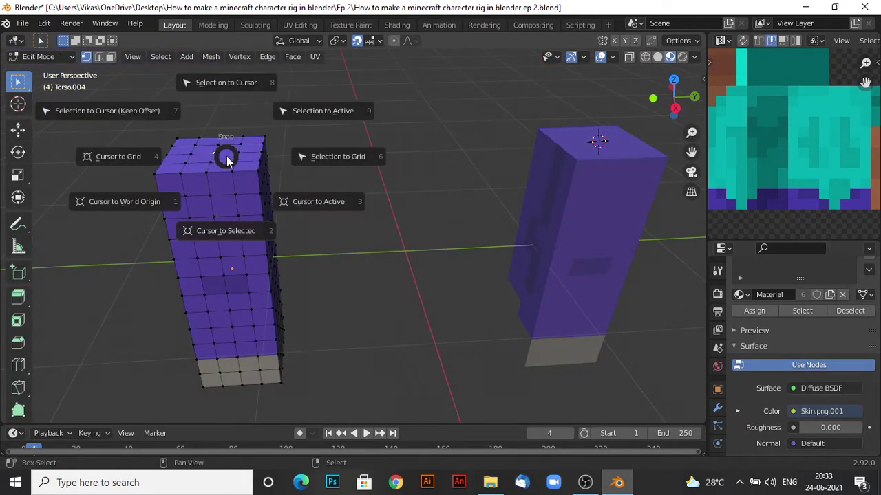
left_click(210, 240)
Return to Object Mode and set the right leg's origin to the 3D cursor
key("Tab")
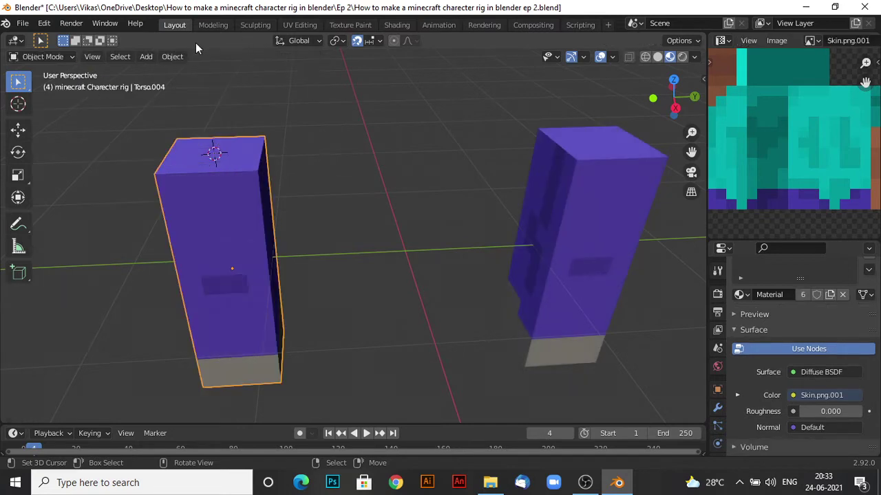
left_click(172, 57)
mouse_move(258, 83)
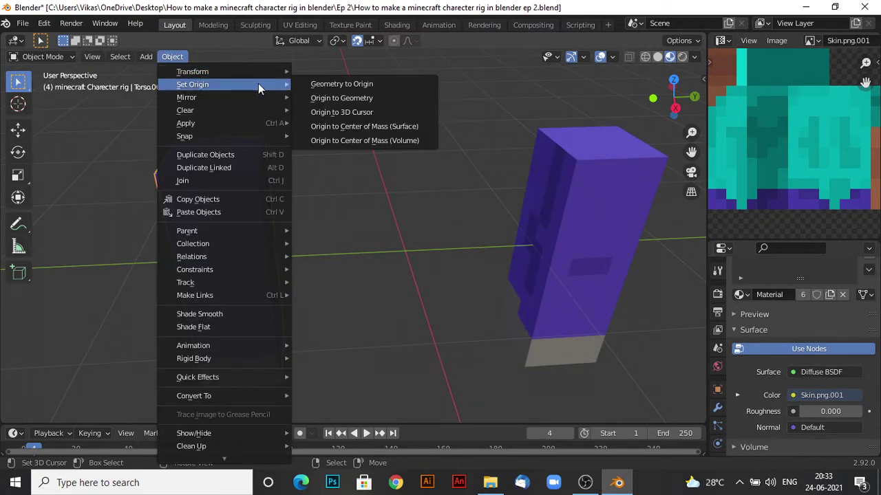
left_click(338, 112)
scroll(314, 251, "up", 3)
scroll(314, 251, "down", 8)
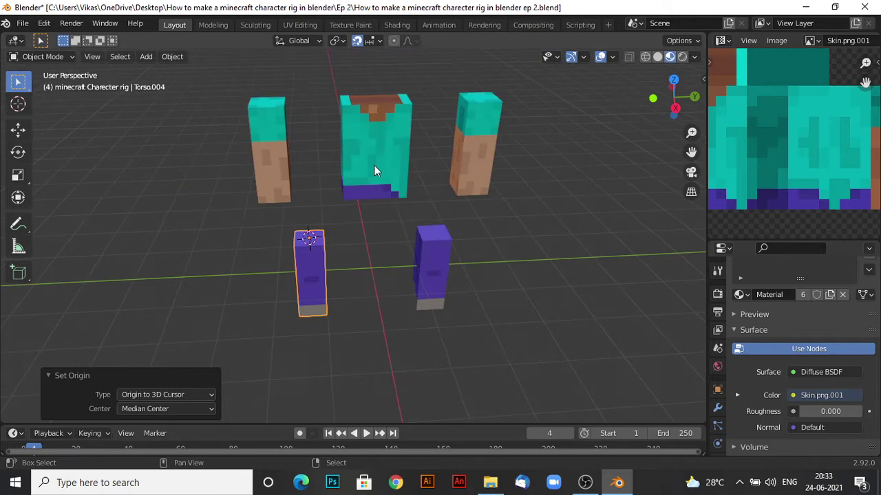
Open the head mesh in Edit Mode and snap the 3D cursor to the centre vertex of its underside
middle_click_drag(375, 165, 311, 94)
left_click(323, 177)
middle_click_drag(322, 176, 356, 140)
scroll(358, 146, "up", 3)
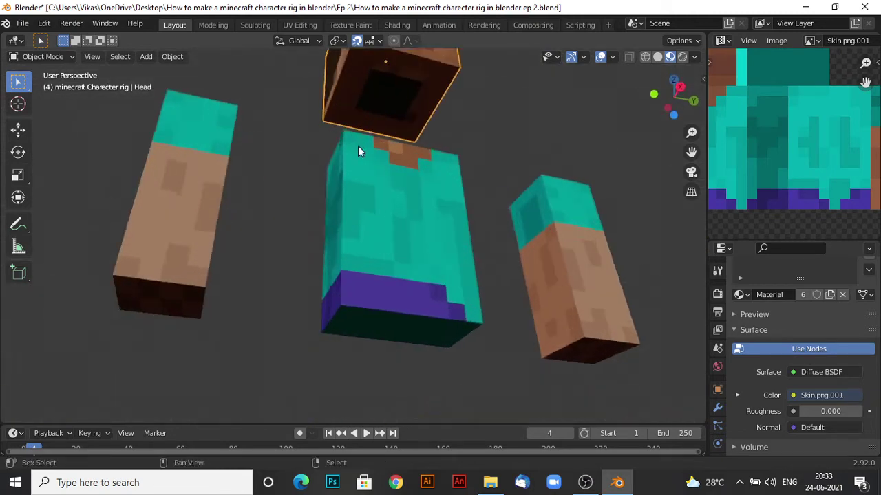
scroll(354, 168, "up", 2)
key("Tab")
middle_click_drag(350, 188, 350, 236)
left_click(358, 190)
scroll(351, 234, "up", 2)
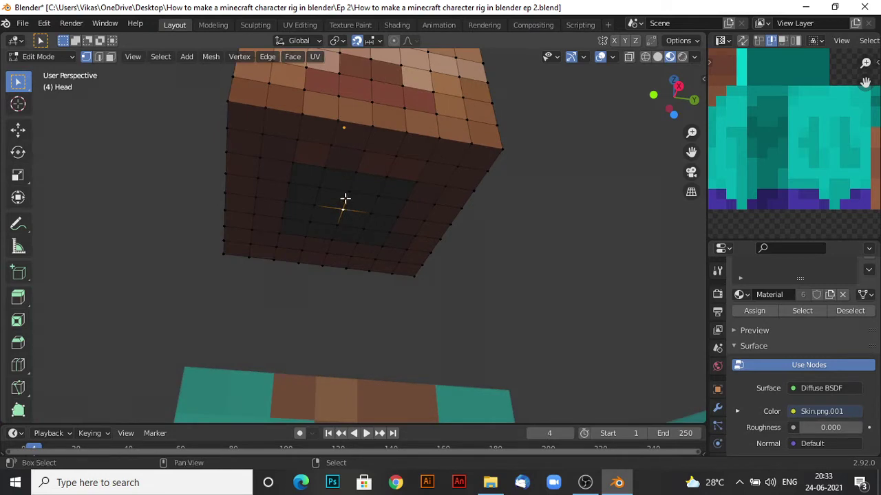
key("shift+s")
left_click(328, 294)
Return to Object Mode and set the head's origin to the 3D cursor
scroll(326, 275, "down", 5)
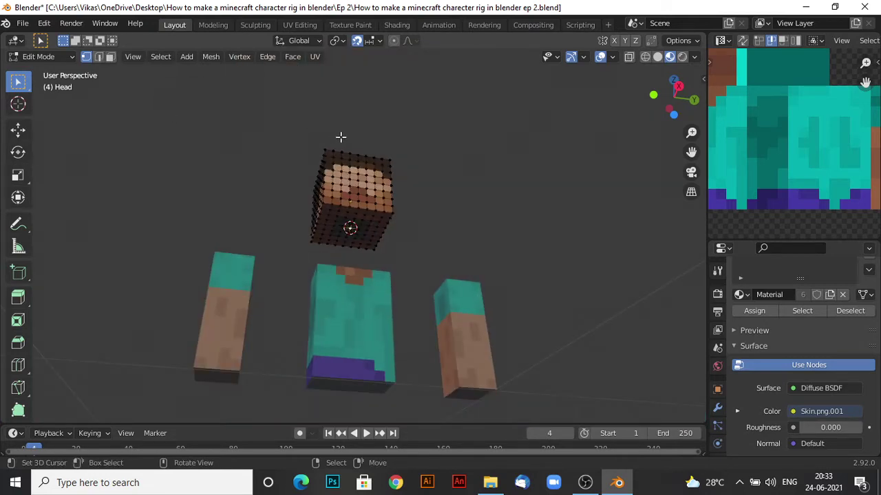
key("Tab")
scroll(325, 186, "up", 2)
middle_click_drag(344, 135, 347, 118)
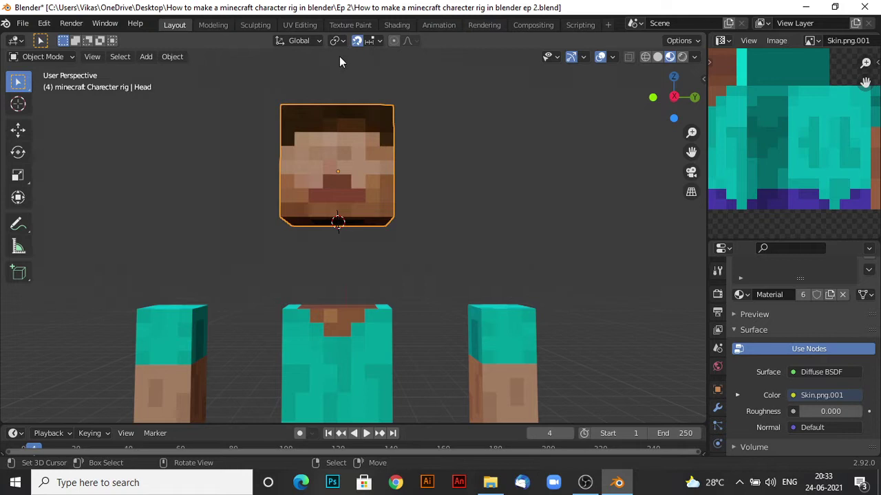
scroll(354, 148, "up", 1)
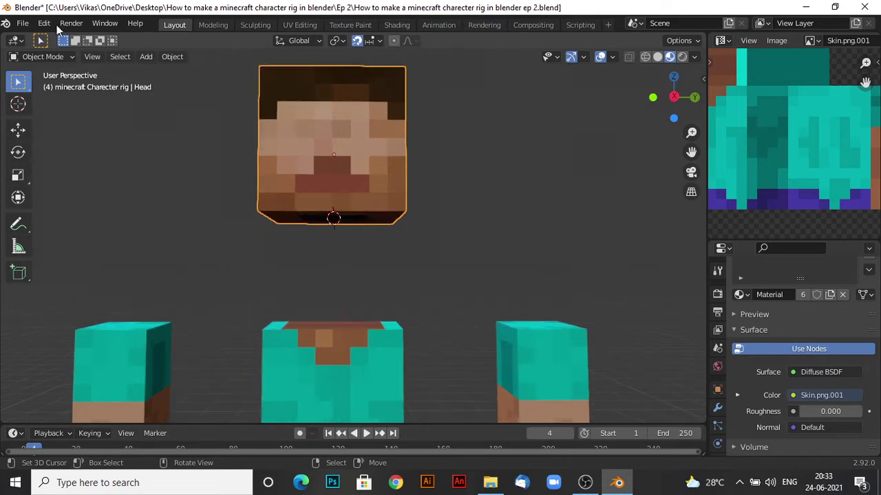
left_click(172, 56)
mouse_move(238, 84)
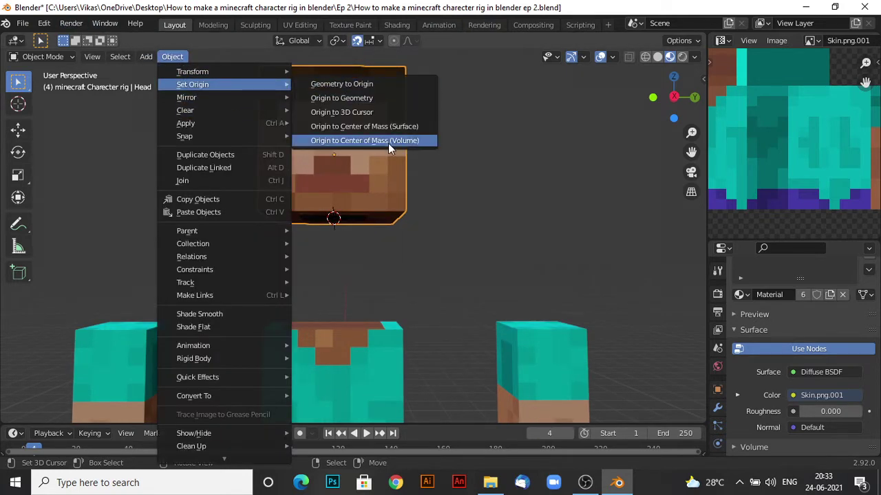
left_click(375, 117)
scroll(399, 215, "up", 1)
scroll(395, 205, "down", 3)
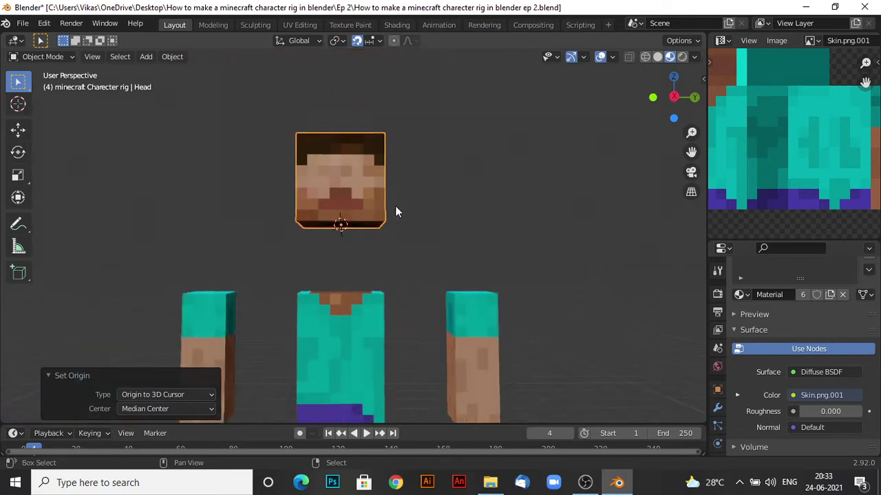
Move the head down onto the top of the torso
middle_click_drag(395, 205, 403, 165, "shift")
key("g")
left_click(402, 193)
Move both arms inward so they sit flush against the sides of the torso
left_click(492, 202)
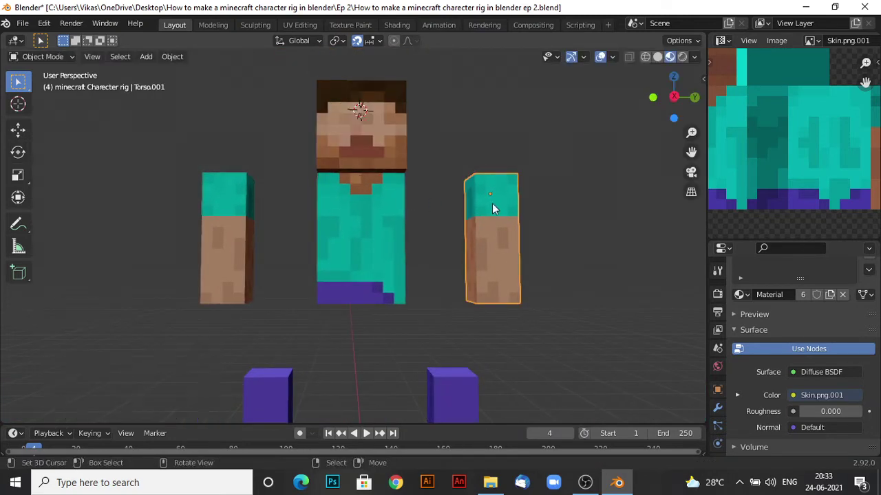
key("g")
left_click(418, 206)
left_click(235, 236)
key("g")
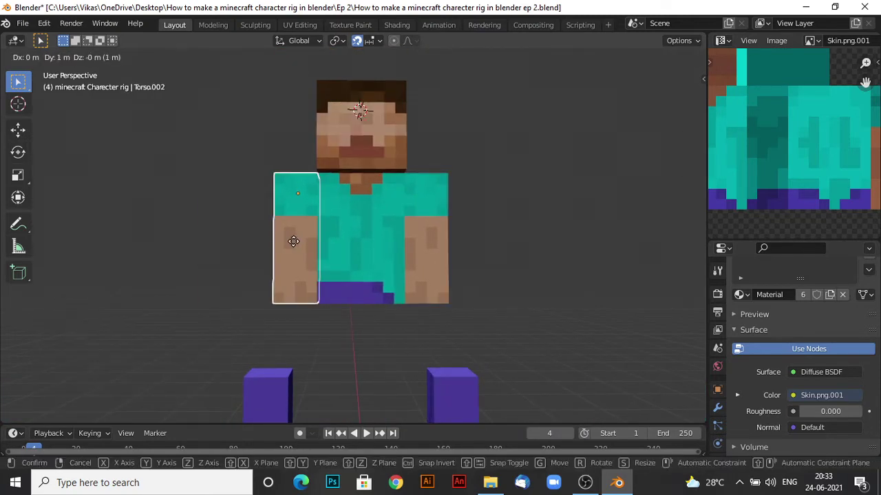
left_click(293, 242)
Move each leg 1 m inward and 1 m up so both sit side by side beneath the torso
middle_click_drag(294, 271, 357, 161, "shift")
left_click(316, 303)
key("g")
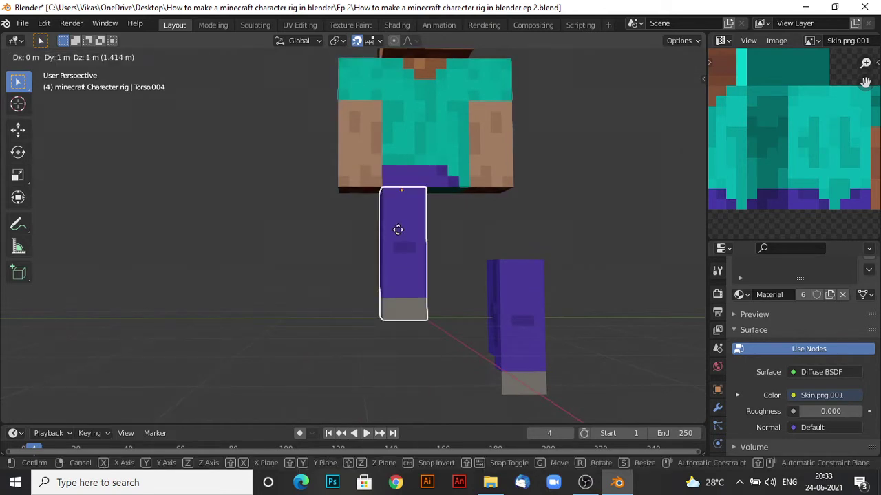
left_click(399, 230)
left_click(505, 327)
key("g")
left_click(458, 246)
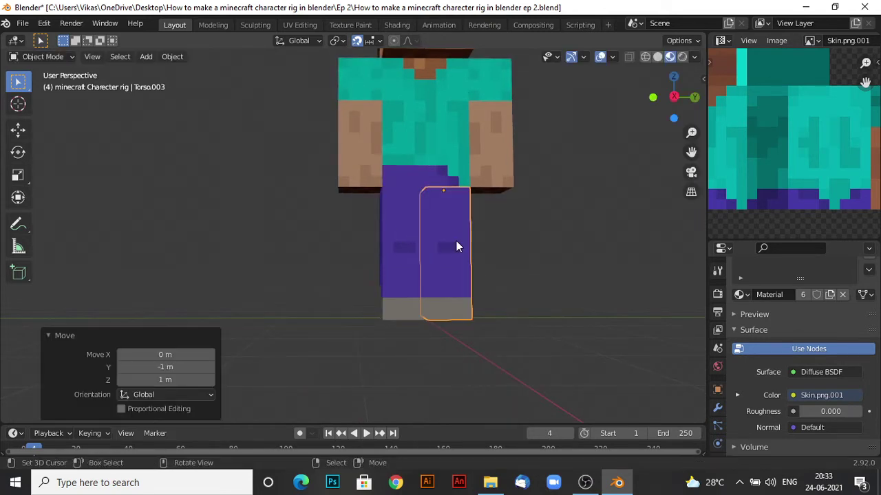
Test-rotate each leg about its hip origin, cancelling every rotation
middle_click_drag(509, 216, 326, 54)
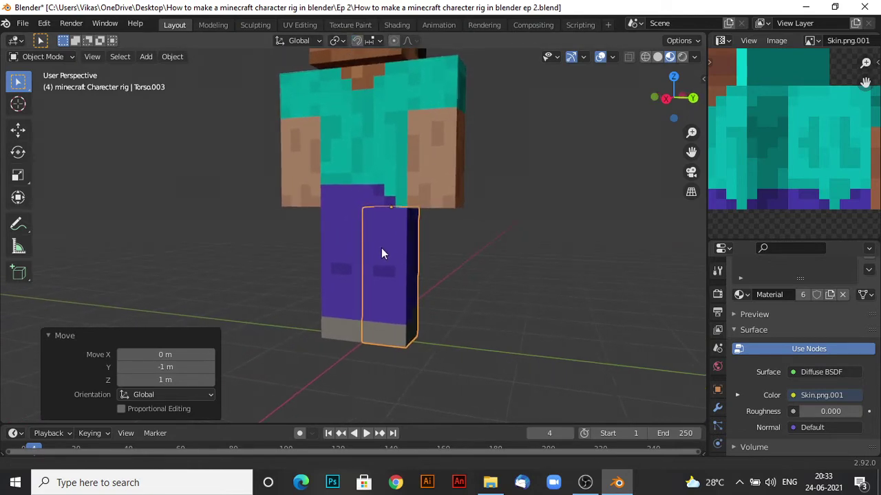
scroll(381, 252, "up", 2)
key("r")
key("Escape")
middle_click_drag(463, 314, 489, 342)
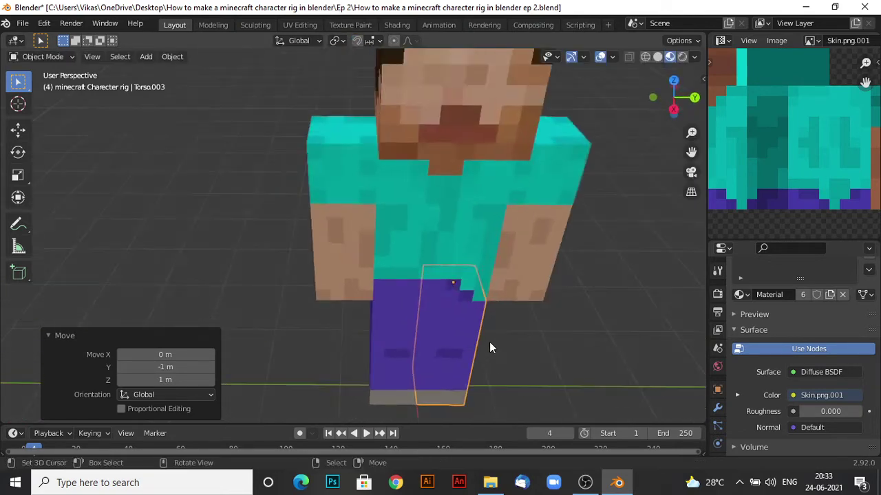
scroll(491, 342, "up", 2)
scroll(492, 342, "down", 3)
key("r")
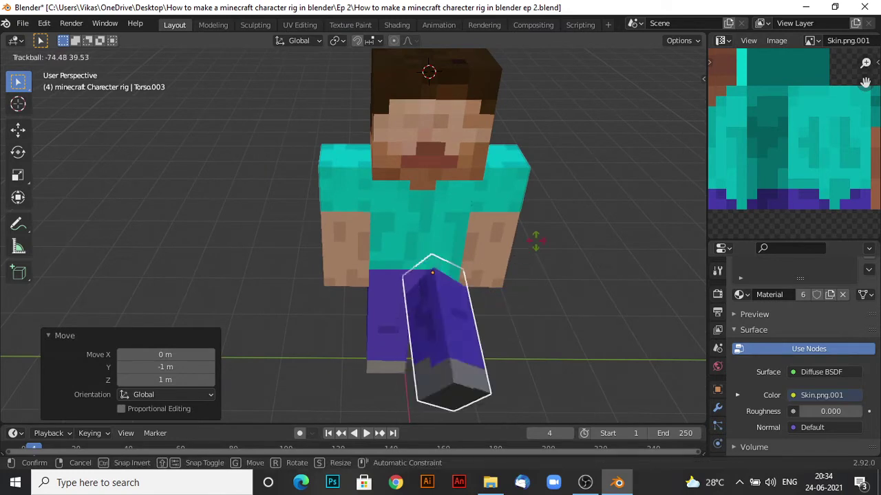
key("Escape")
left_click(403, 281)
key("r")
key("Escape")
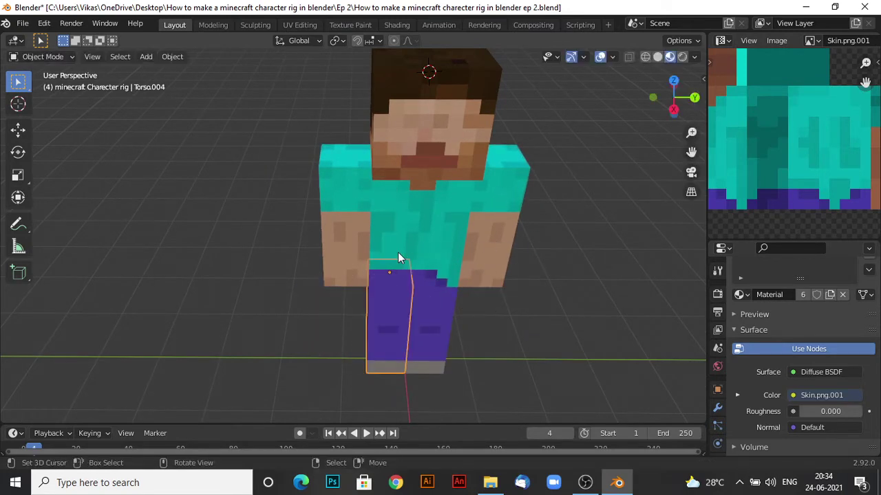
Test-rotate the torso about its waist origin, checking it from the front and from below, and cancel the rotations
left_click(398, 251)
scroll(382, 267, "down", 2)
key("r")
key("Escape")
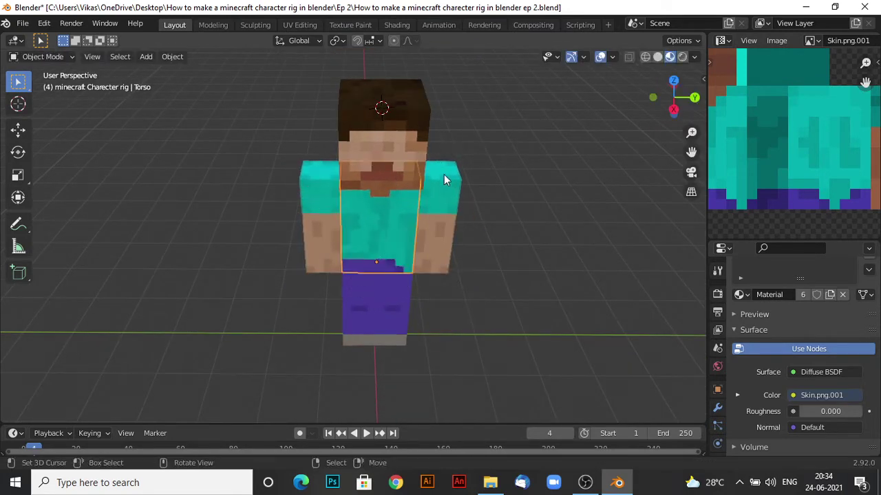
scroll(444, 175, "up", 3)
middle_click_drag(444, 176, 409, 155)
key("r")
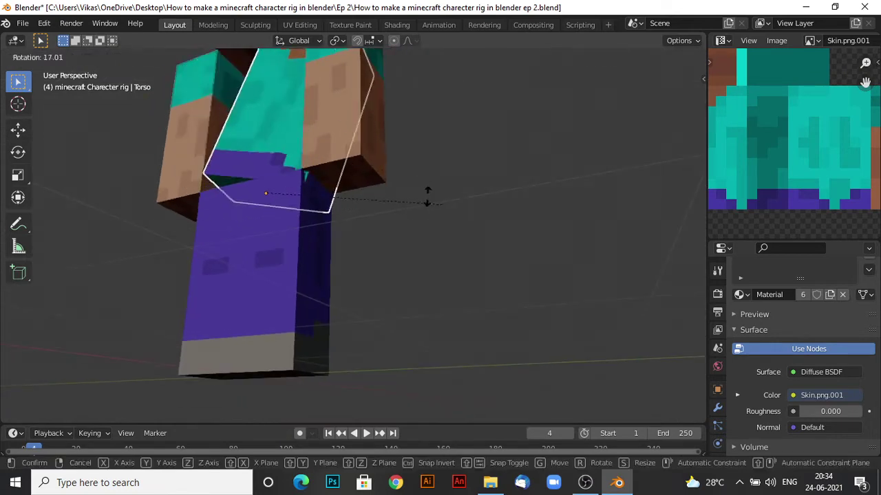
key("Escape")
Test-rotate each arm about its shoulder origin and cancel the rotations
middle_click_drag(372, 182, 421, 239)
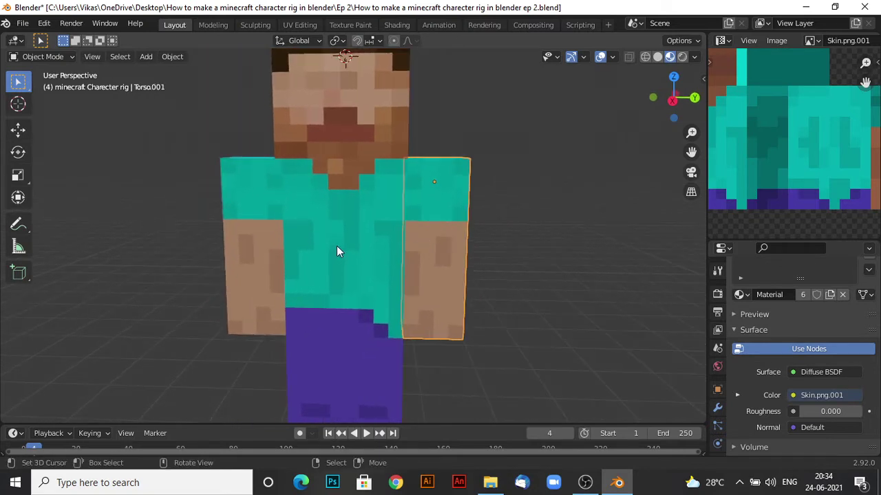
left_click(434, 233)
middle_click_drag(474, 296, 413, 319)
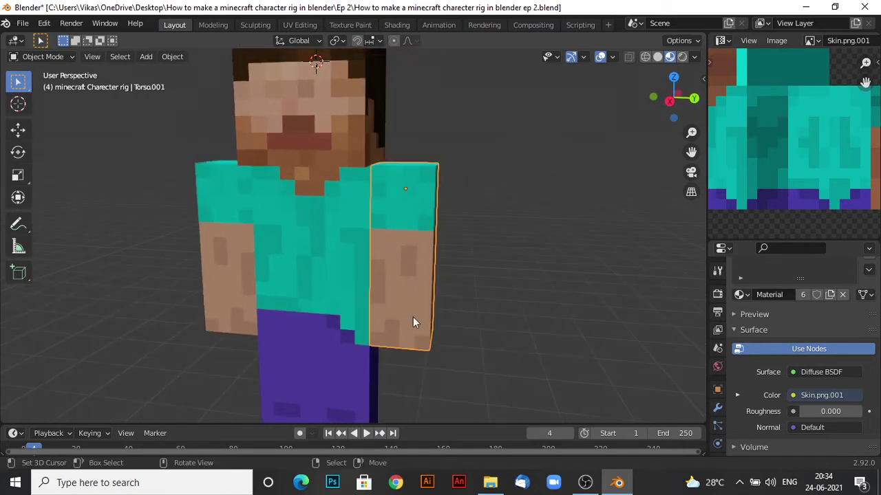
key("r")
key("r")
right_click(516, 331)
middle_click_drag(314, 306, 387, 320, "shift")
left_click(292, 289)
key("r")
key("Escape")
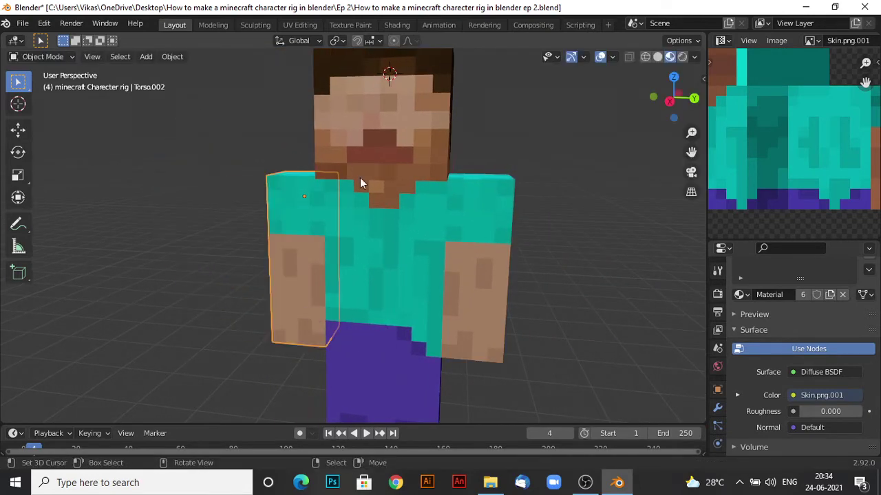
Test-rotate the head freely about its neck origin and cancel the rotation
left_click(359, 177)
key("r")
key("r")
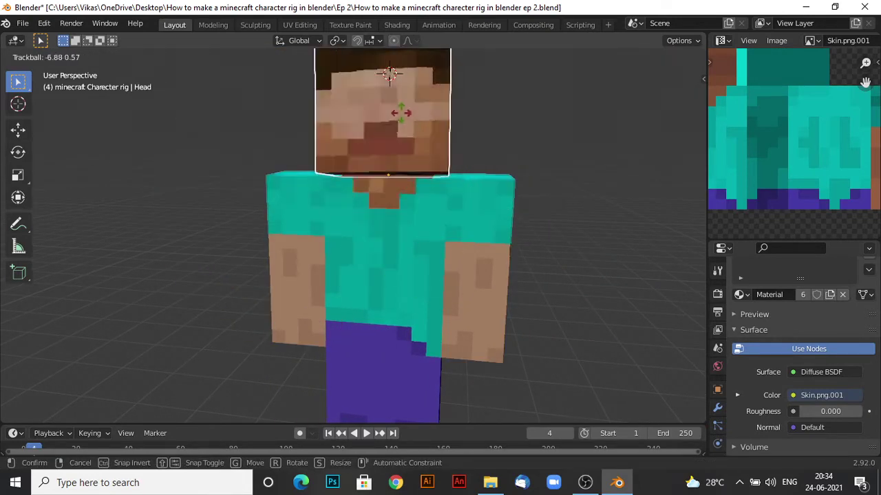
key("Escape")
scroll(383, 218, "down", 7)
scroll(384, 218, "up", 3)
scroll(457, 261, "up", 4)
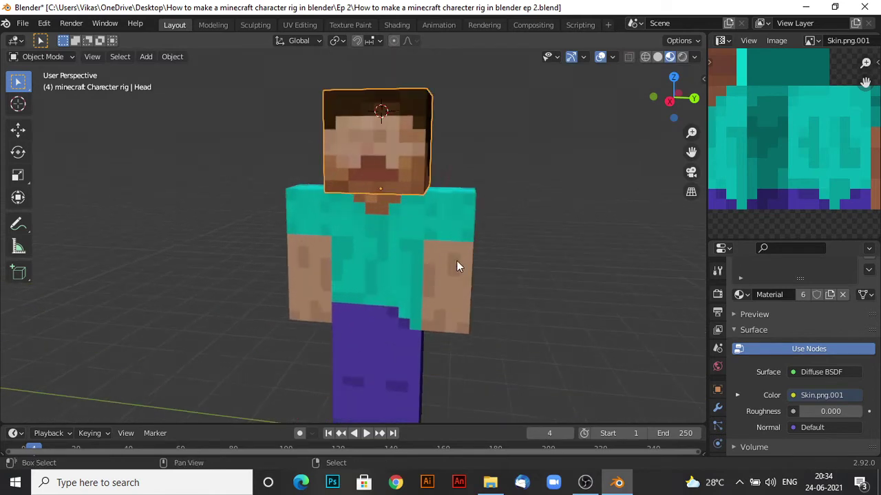
Test-rotate the character's left arm about its shoulder while viewing it from the side, and cancel the rotation
middle_click_drag(457, 261, 443, 206)
left_click(507, 213)
key("r")
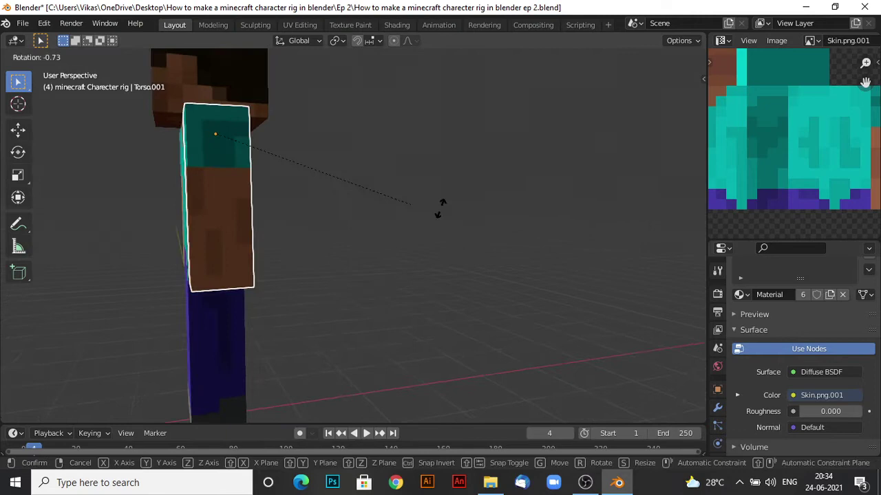
right_click(308, 288)
middle_click_drag(308, 287, 417, 302)
scroll(417, 300, "up", 2)
scroll(417, 298, "down", 2)
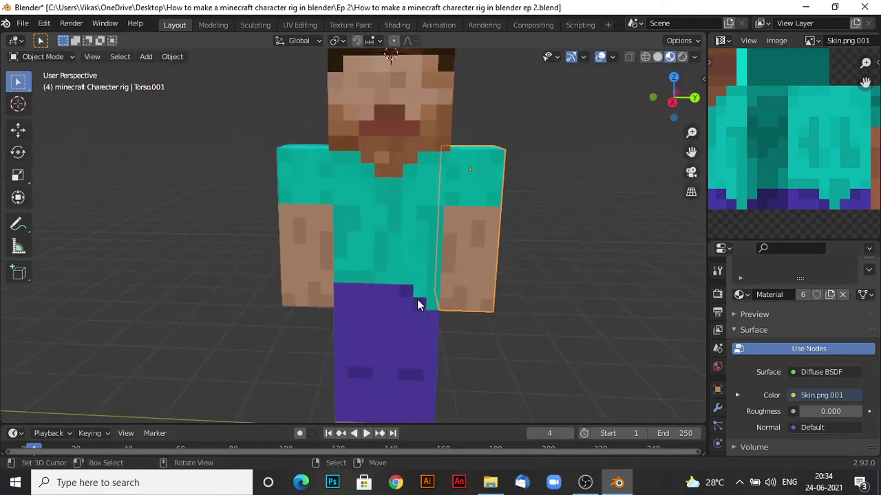
Test-rotate the torso sideways about the waist from the front and cancel the rotation
left_click(407, 194)
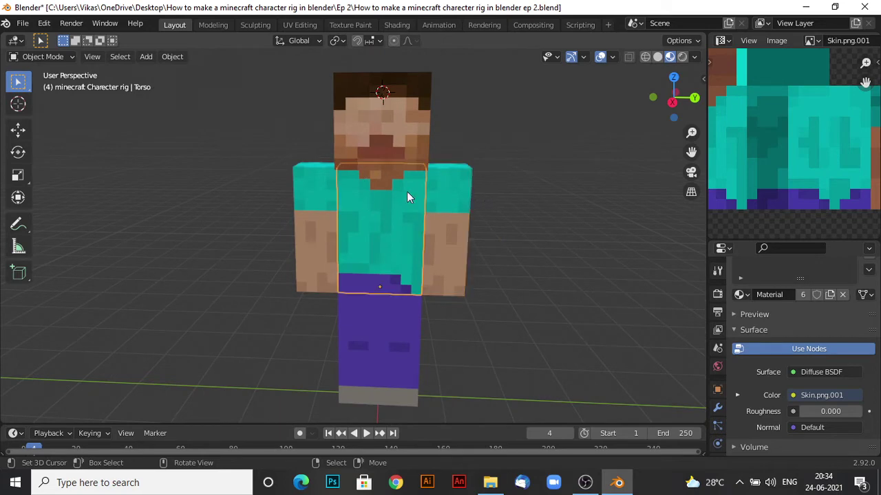
key("r")
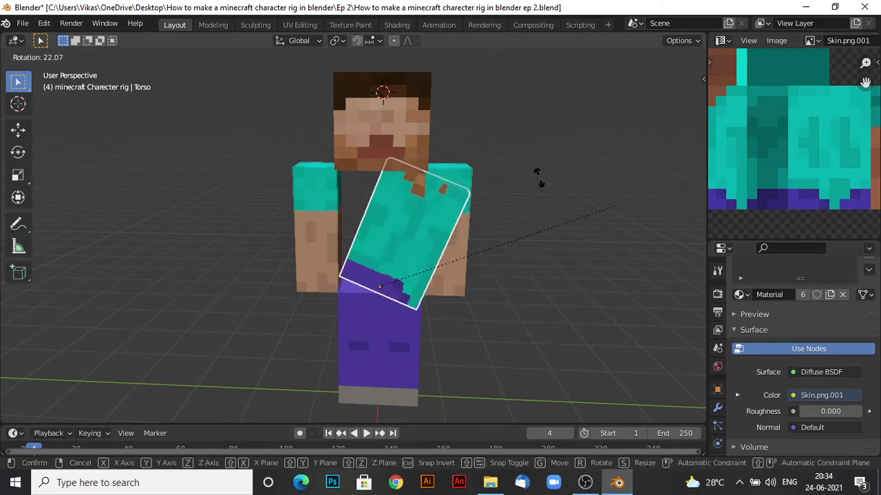
key("Escape")
scroll(548, 190, "up", 3)
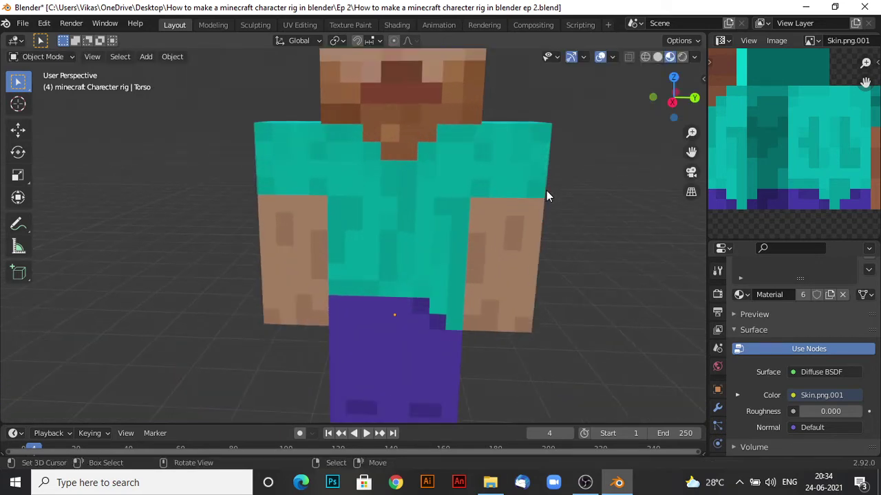
scroll(547, 190, "down", 1)
Add an armature at the 3D cursor and display the character in wireframe with X-ray on
key("shift+a")
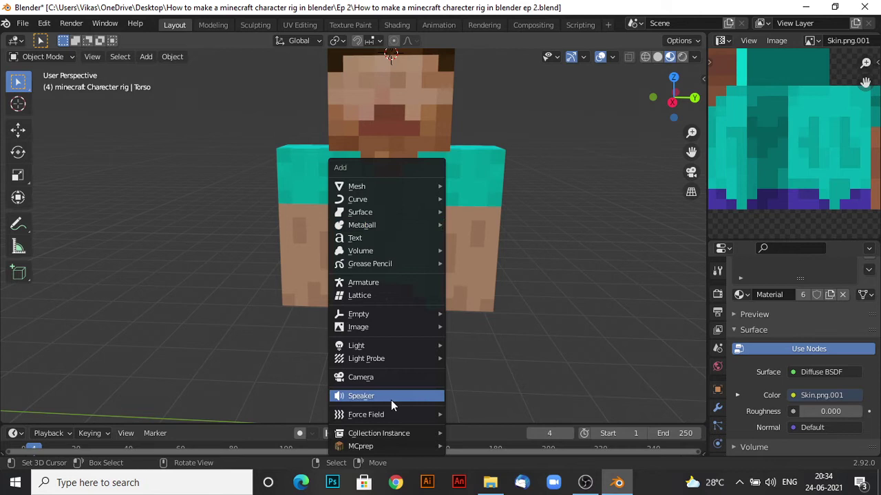
left_click(410, 284)
scroll(302, 344, "down", 5)
scroll(324, 330, "up", 2)
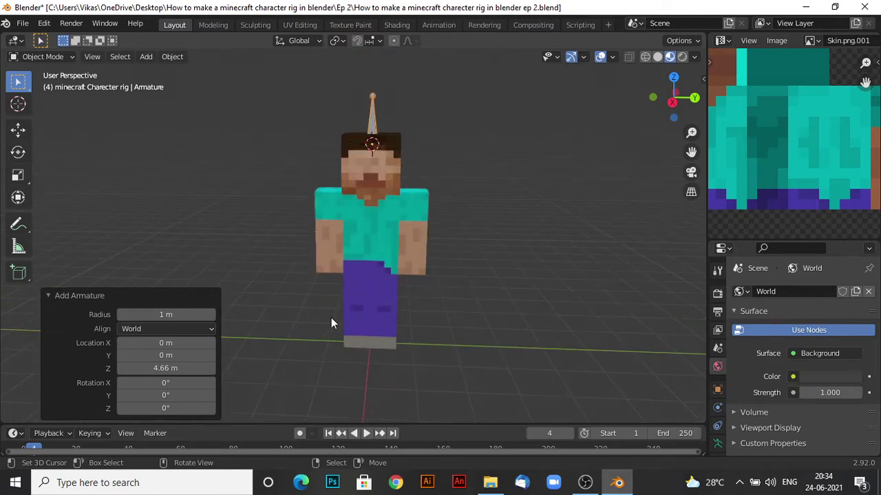
left_click(629, 56)
middle_click_drag(430, 272, 516, 190)
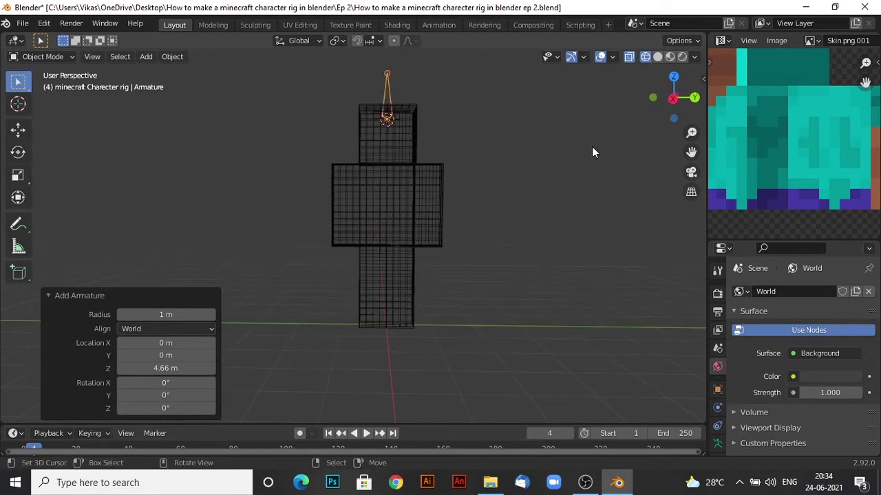
scroll(592, 146, "up", 4)
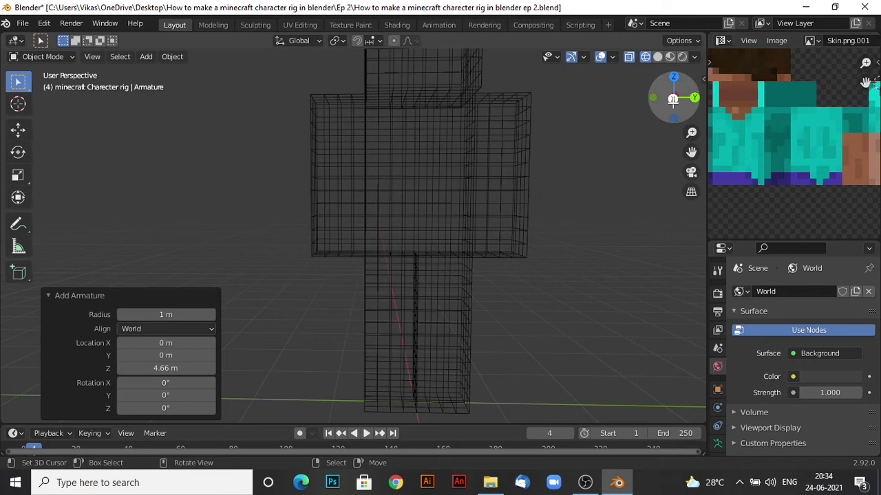
In the Right Orthographic view, move the armature 4.7 m down along Z to the character's feet
left_click(674, 99)
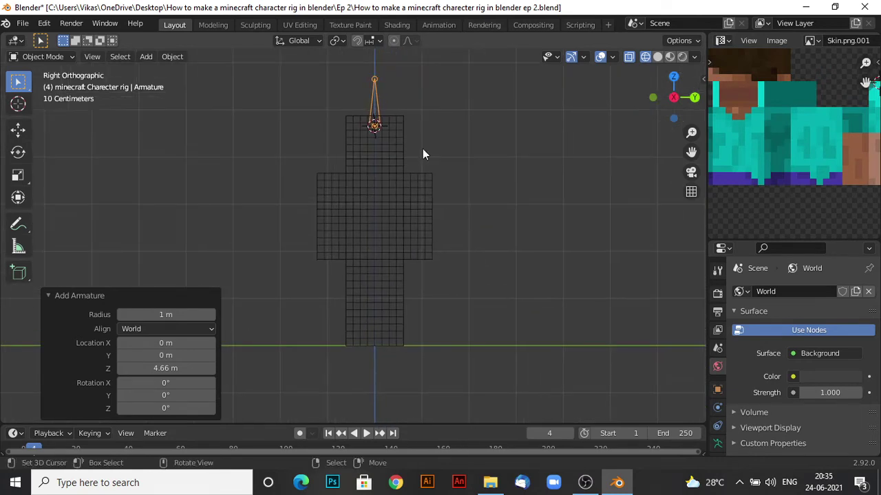
key("g")
key("Escape")
key("g")
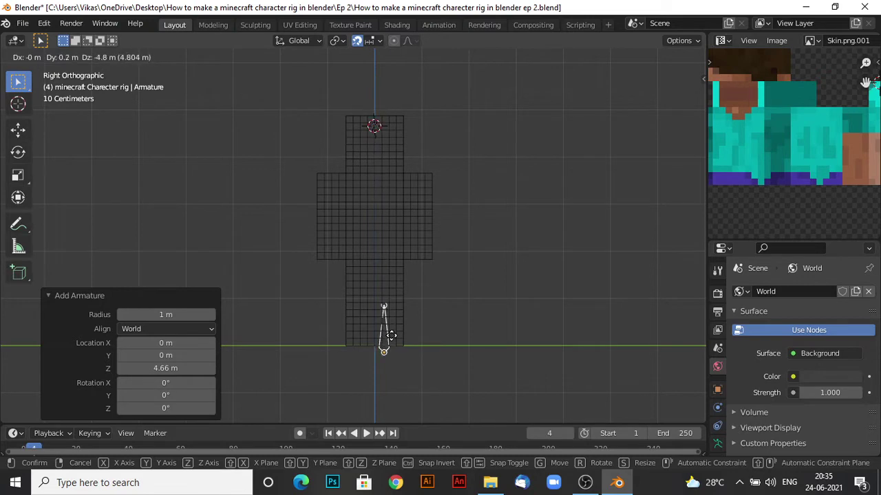
left_click(385, 322)
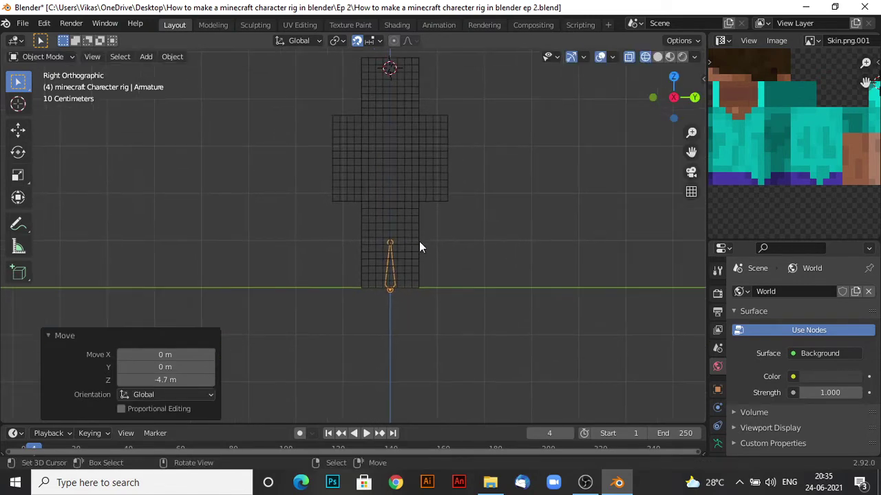
scroll(419, 242, "up", 6)
scroll(424, 227, "down", 3)
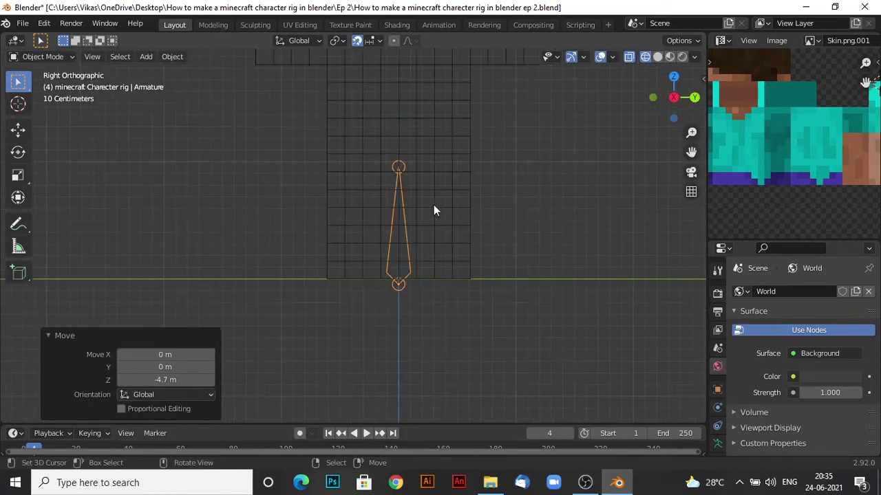
Open the armature in Edit Mode and switch the viewport shading to Material Preview
key("ctrl+Tab")
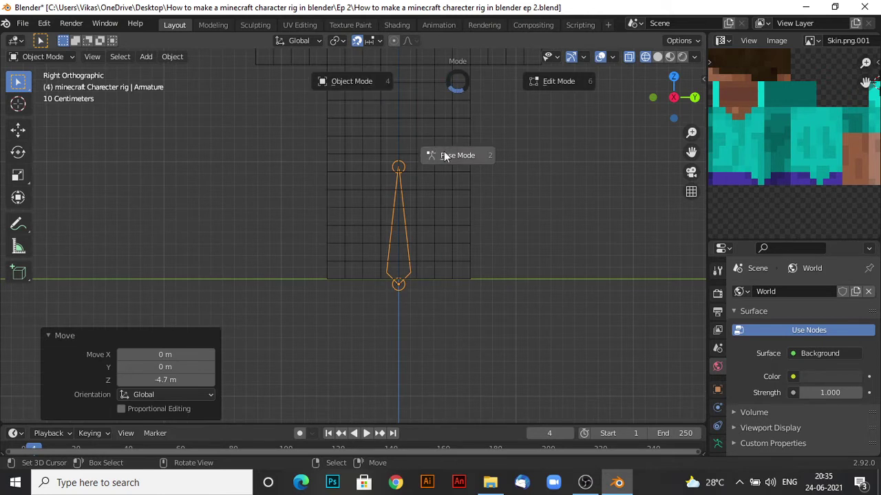
left_click(560, 106)
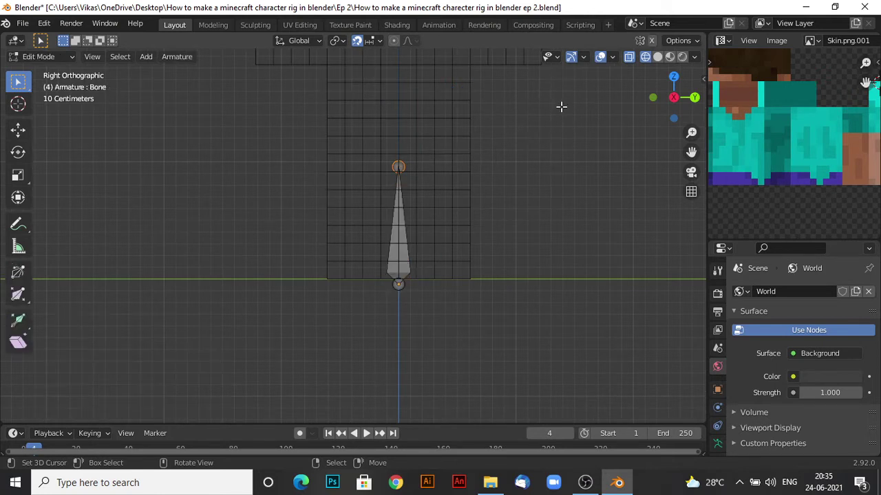
middle_click_drag(560, 106, 509, 194, "shift")
left_click(657, 58)
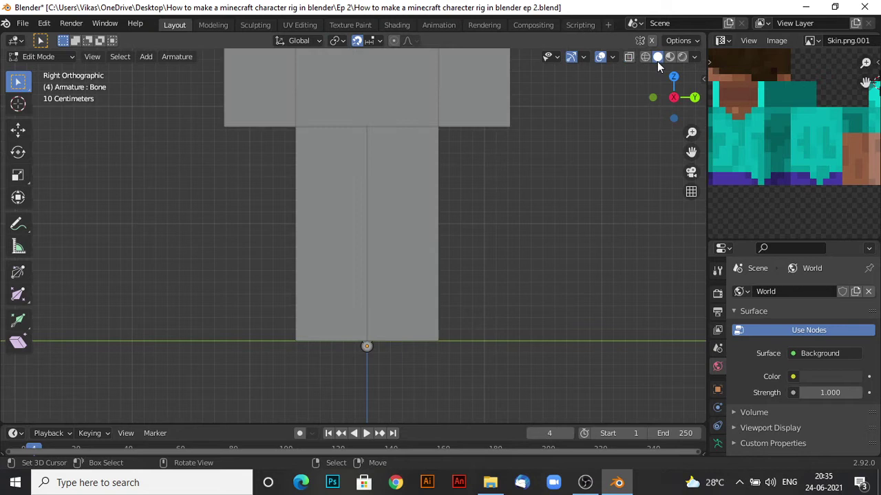
left_click(671, 59)
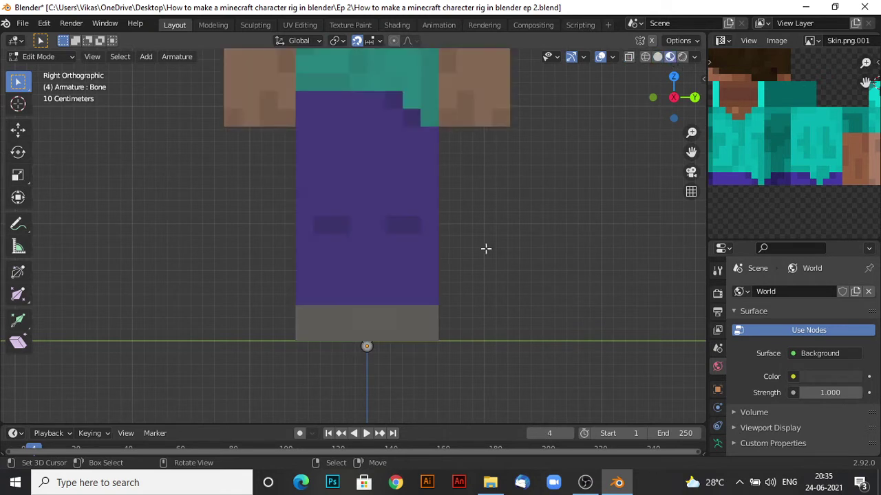
middle_click_drag(486, 249, 474, 268, "shift")
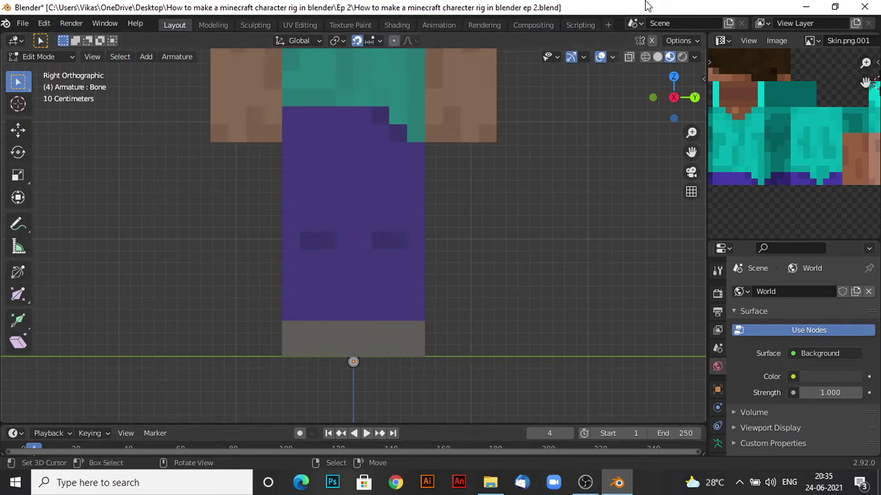
scroll(521, 244, "down", 2)
scroll(219, 328, "up", 4)
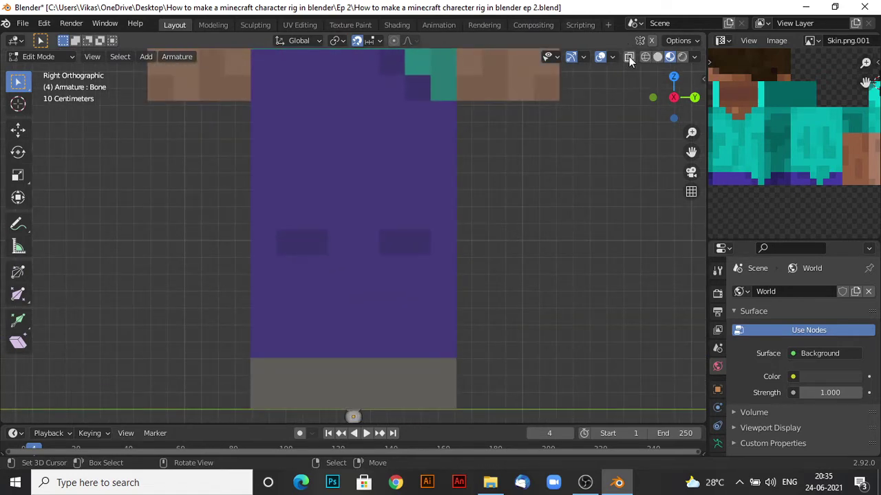
Return to Object Mode and select the character's left leg
scroll(509, 283, "down", 3)
middle_click_drag(383, 287, 411, 265)
key("Tab")
left_click(411, 266)
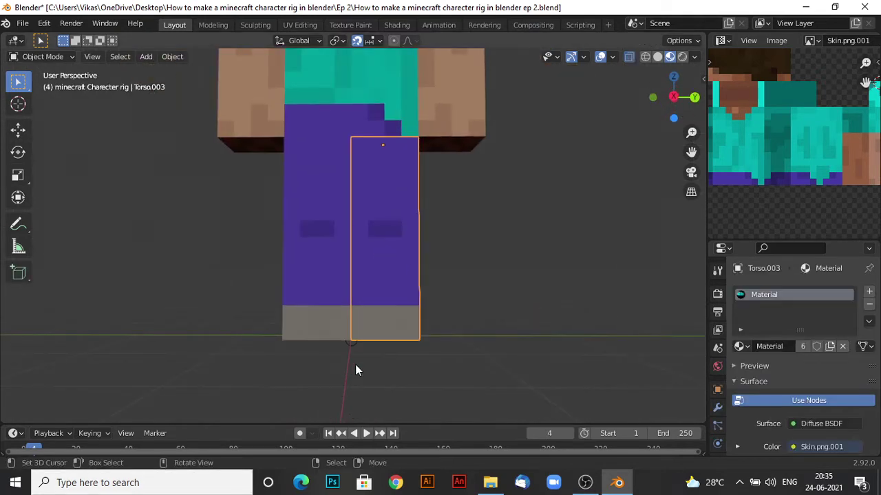
Select the armature at the character's feet and open its armature data properties
left_click(348, 344)
left_click(629, 56)
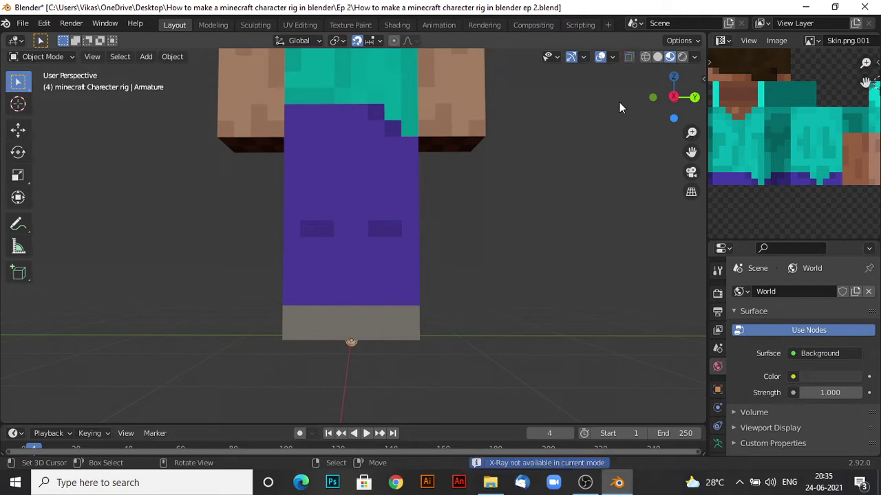
left_click(717, 444)
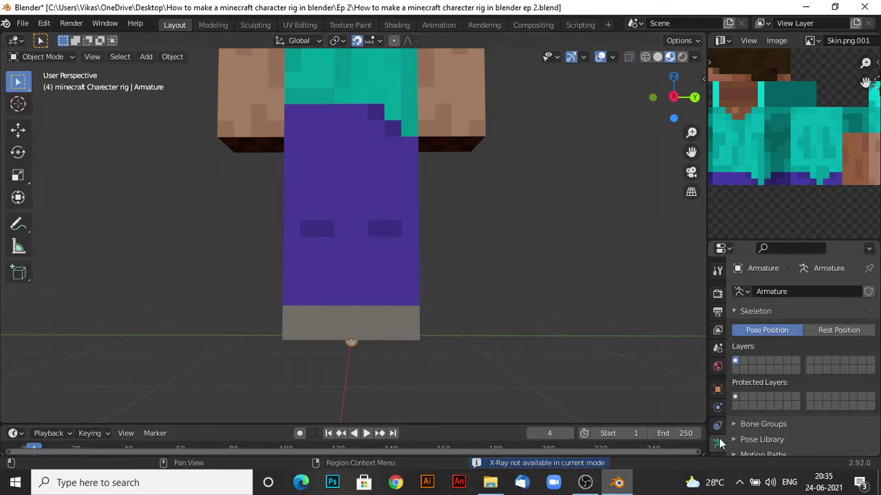
Examine the armature's Viewport Display options, including the bone axes, and the bone's Relations settings
scroll(782, 367, "down", 2)
left_click(781, 369)
left_click(775, 374)
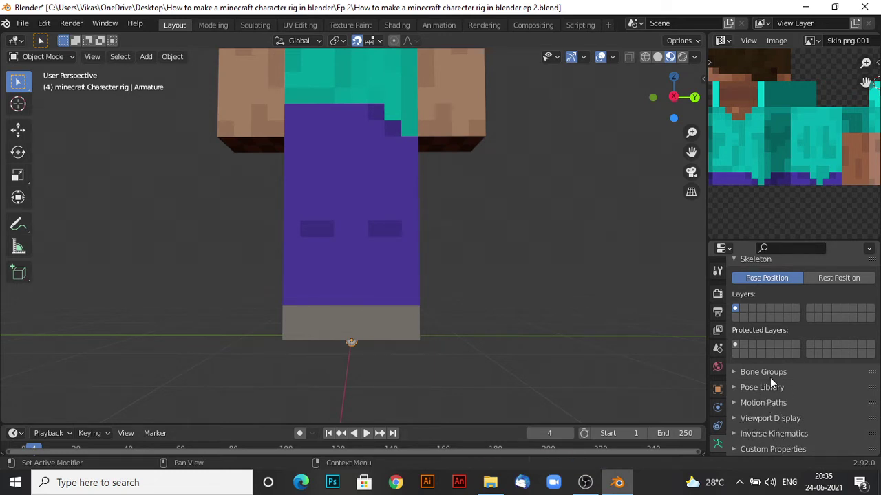
left_click(770, 419)
scroll(770, 421, "down", 2)
scroll(806, 419, "down", 1)
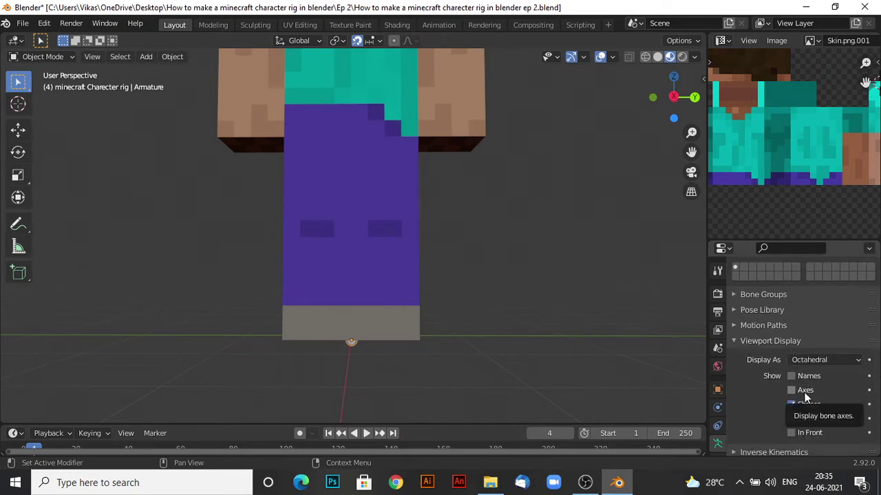
left_click(805, 393)
left_click(804, 393)
middle_click_drag(559, 366, 555, 338, "shift")
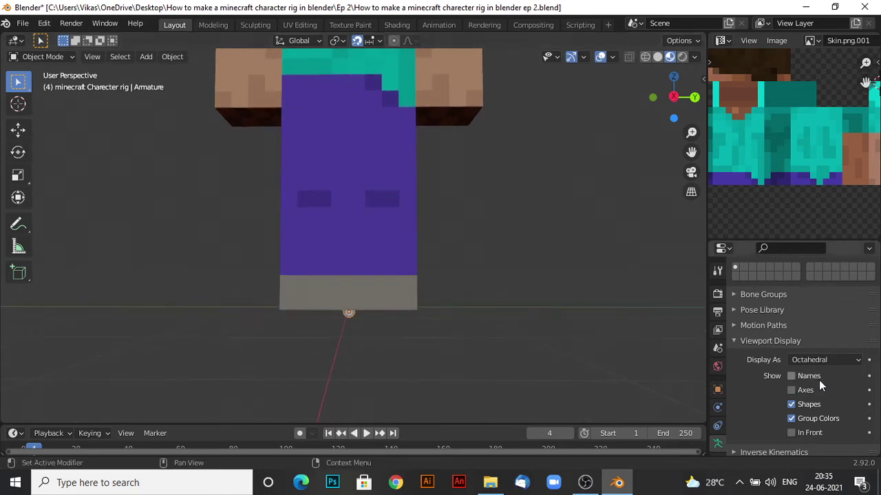
scroll(766, 315, "down", 1)
left_click(766, 318)
scroll(717, 385, "down", 3)
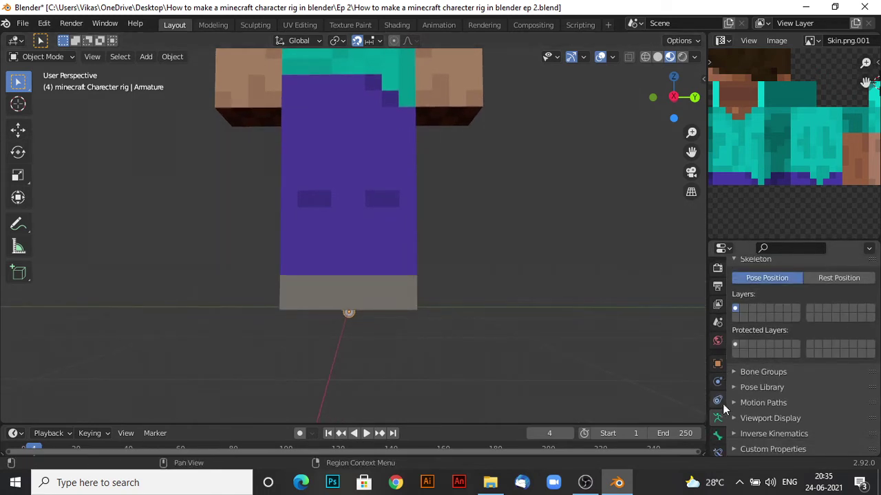
left_click(717, 410)
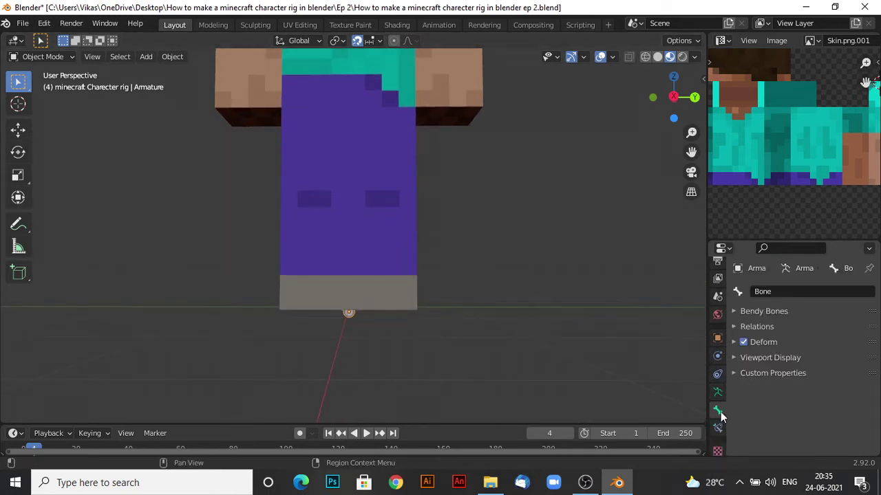
left_click(760, 326)
left_click(760, 326)
left_click(761, 326)
left_click(760, 326)
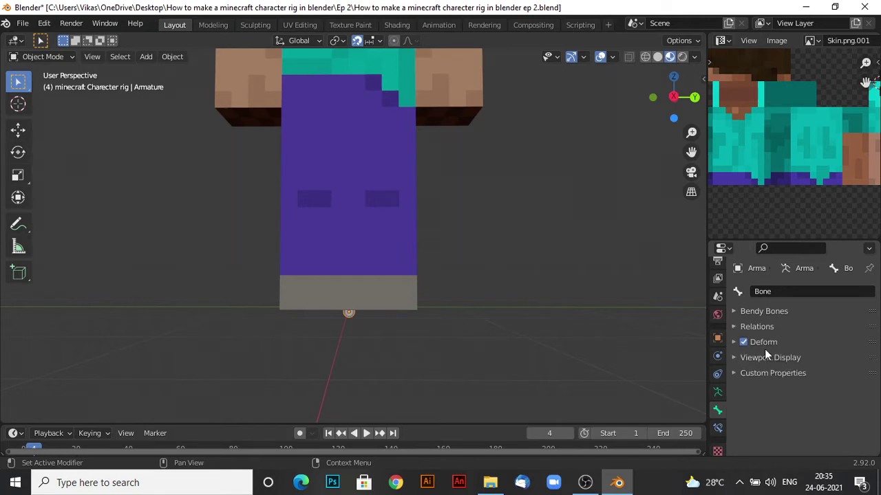
Examine the armature's object properties, from Relations, Collections and Instancing to Motion Paths, Visibility and Viewport Display
left_click(717, 338)
scroll(767, 357, "down", 3)
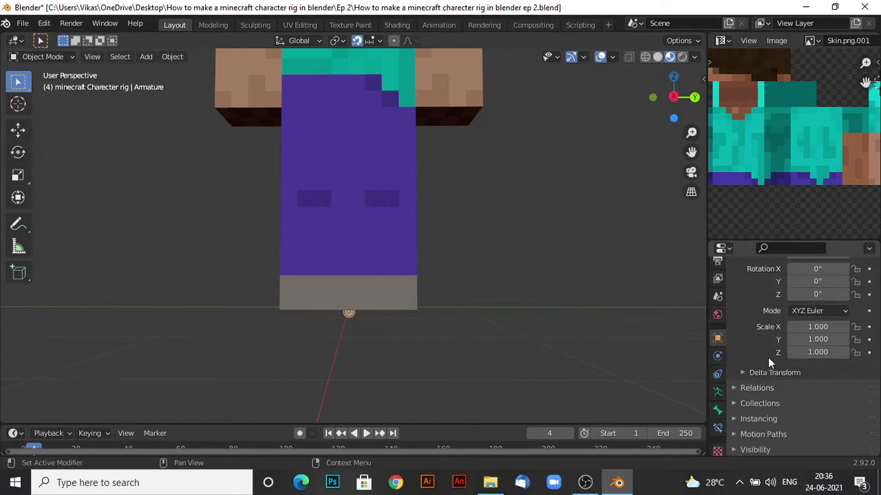
scroll(768, 357, "down", 2)
left_click(766, 357)
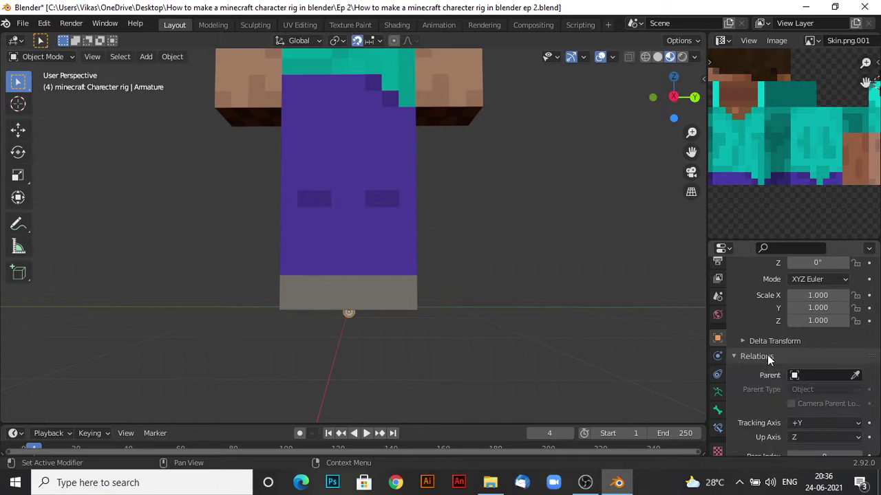
left_click(766, 356)
left_click(766, 372)
left_click(765, 371)
left_click(764, 356)
left_click(768, 357)
left_click_drag(748, 398, 754, 384)
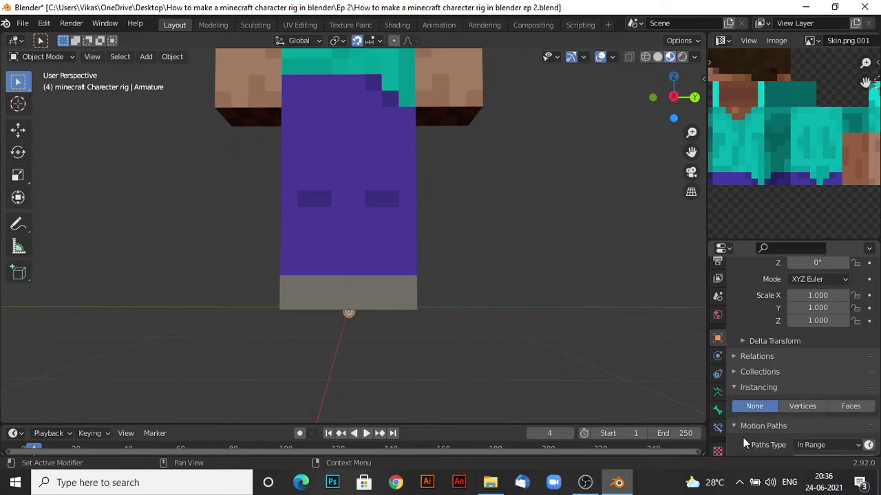
left_click(741, 425)
left_click(752, 383)
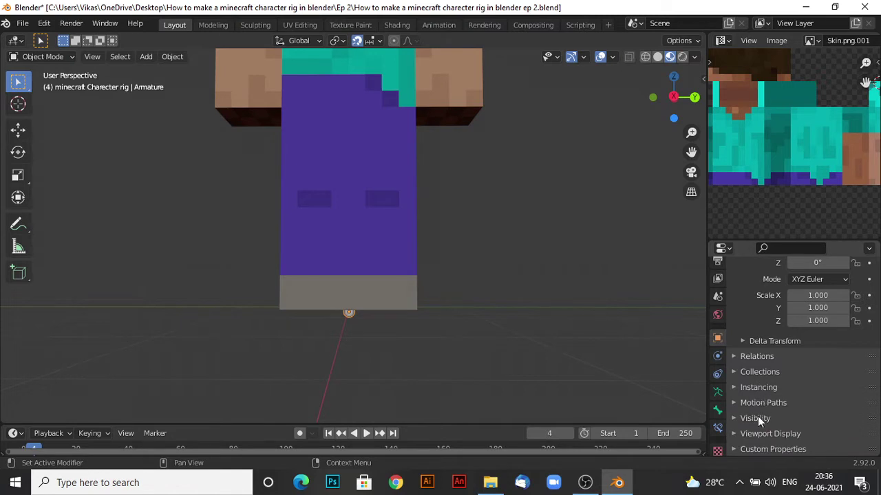
left_click(757, 418)
scroll(756, 417, "down", 2)
left_click(755, 374)
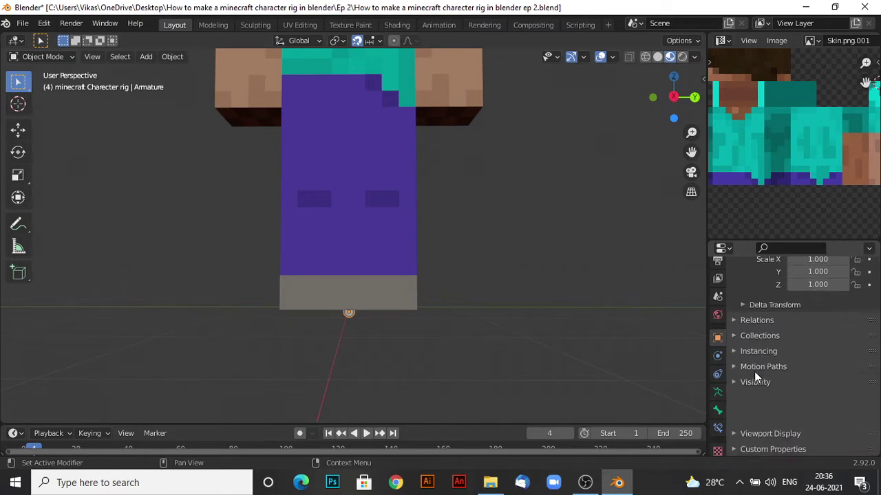
left_click(761, 429)
scroll(777, 402, "down", 3)
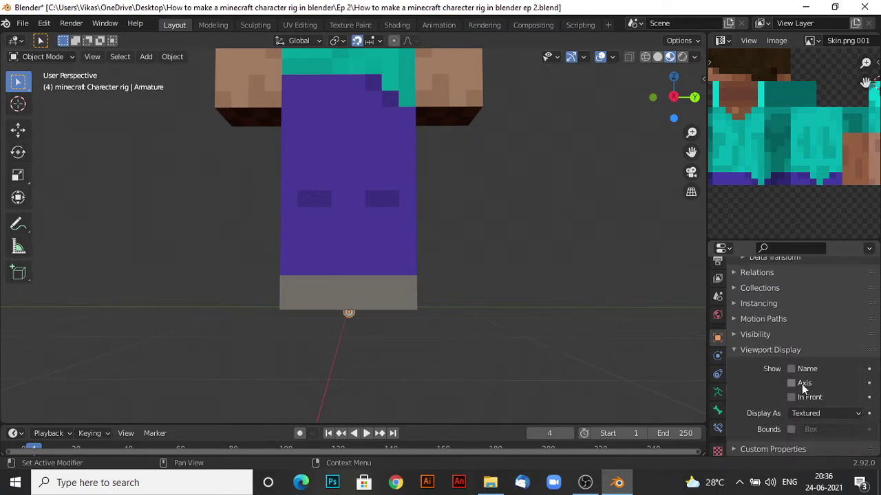
left_click(752, 352)
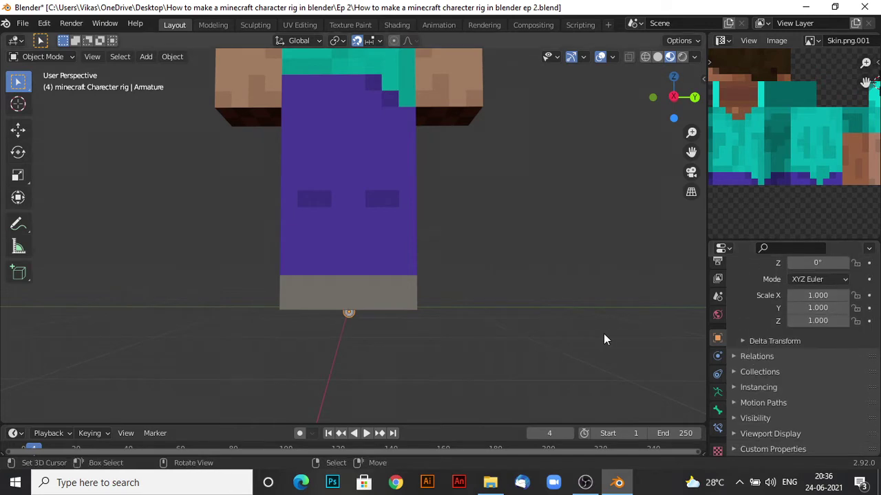
Display the character in wireframe and show the whole bone in the Right Orthographic view
left_click(643, 60)
middle_click_drag(580, 151, 581, 168)
left_click(677, 103)
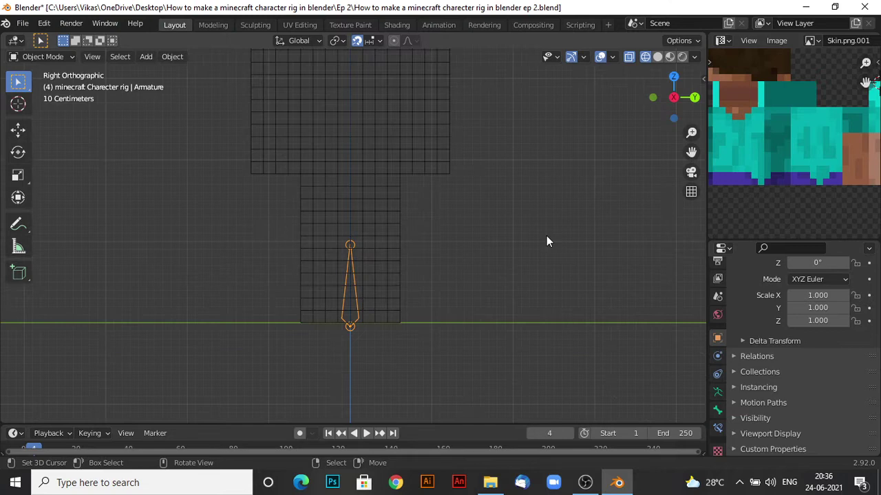
scroll(583, 176, "up", 2)
middle_click_drag(531, 260, 440, 312, "shift")
scroll(527, 229, "up", 1)
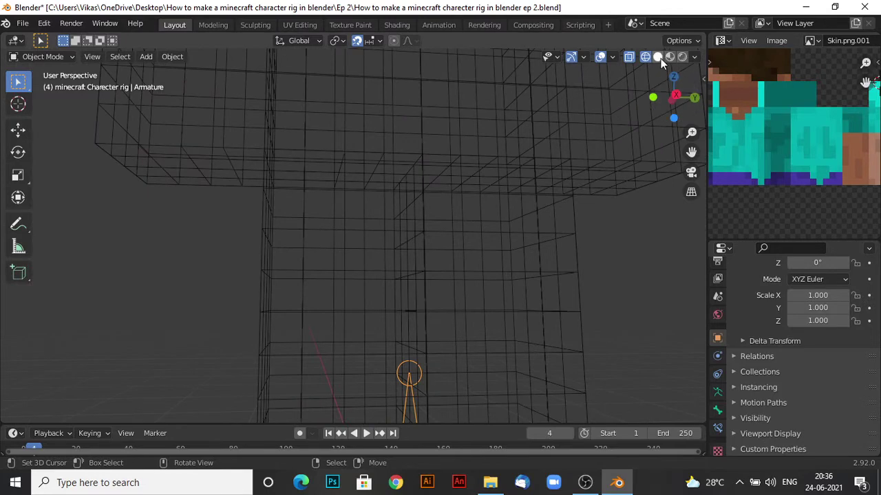
left_click(675, 95)
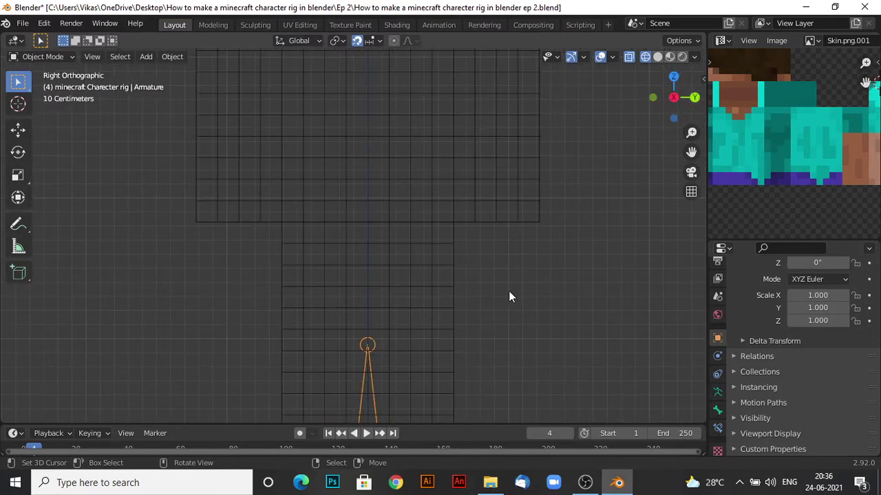
middle_click_drag(374, 294, 460, 215, "shift")
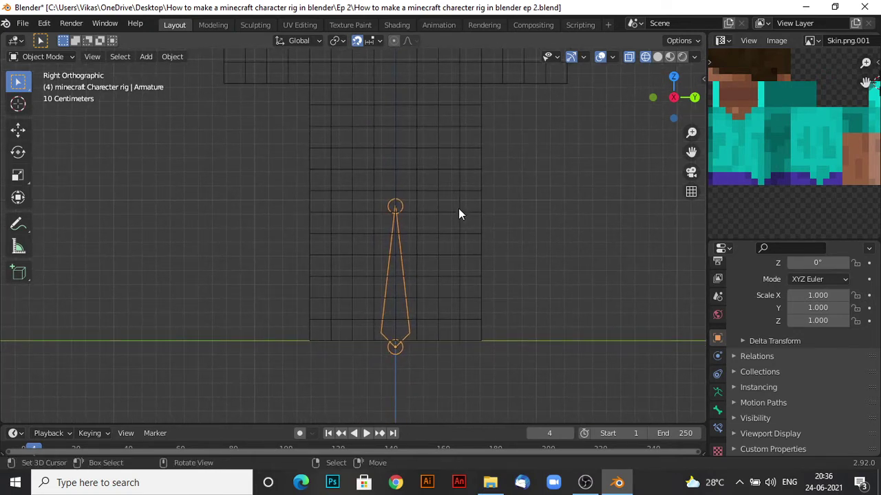
key("shift")
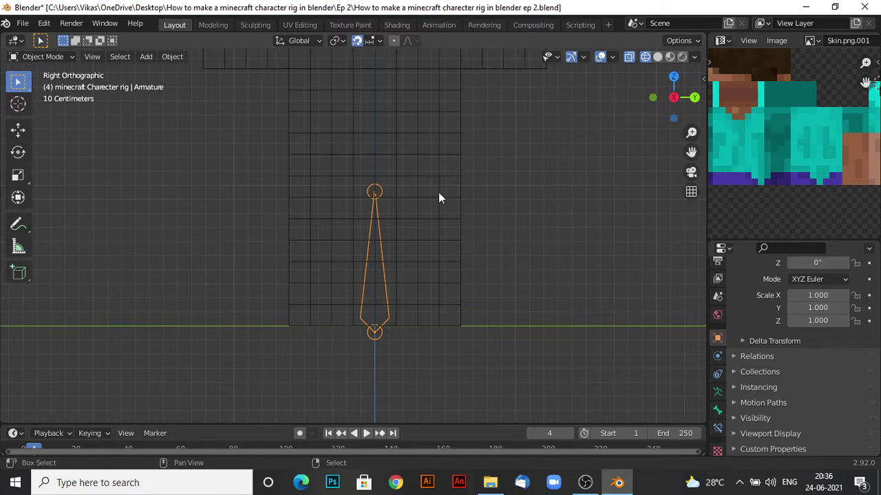
Edit the armature and move its bone 1.9 m up along Z to the base of the torso
key("Tab")
middle_click_drag(411, 205, 405, 232, "shift")
left_click(383, 280)
middle_click_drag(401, 262, 383, 302, "shift")
scroll(382, 302, "down", 3)
key("g")
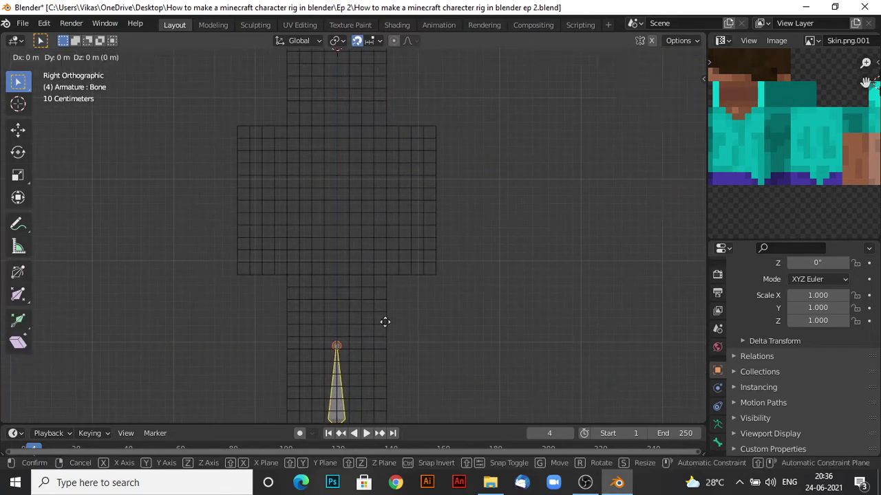
left_click(370, 244)
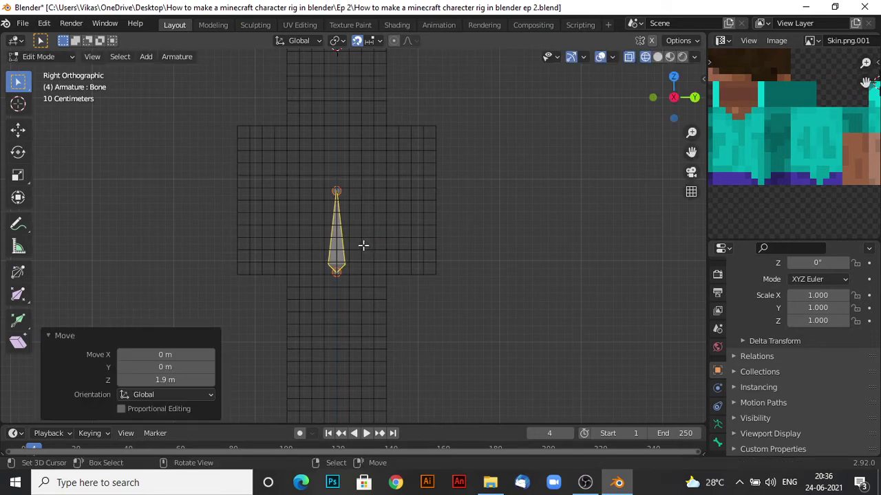
Extrude a second bone 0.8 m up along Z from the first bone's tip to the top of the torso
scroll(369, 248, "up", 3)
middle_click_drag(373, 262, 373, 325, "shift")
scroll(412, 211, "up", 2)
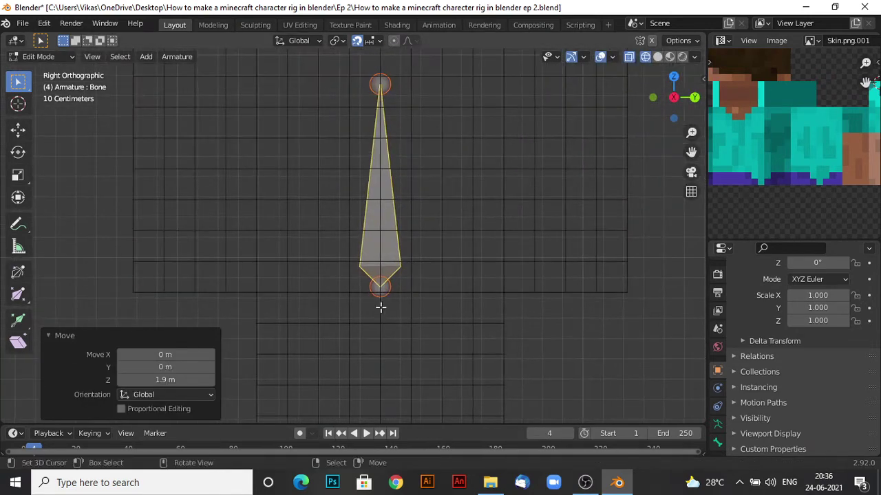
middle_click_drag(396, 182, 364, 401, "shift")
left_click(355, 302)
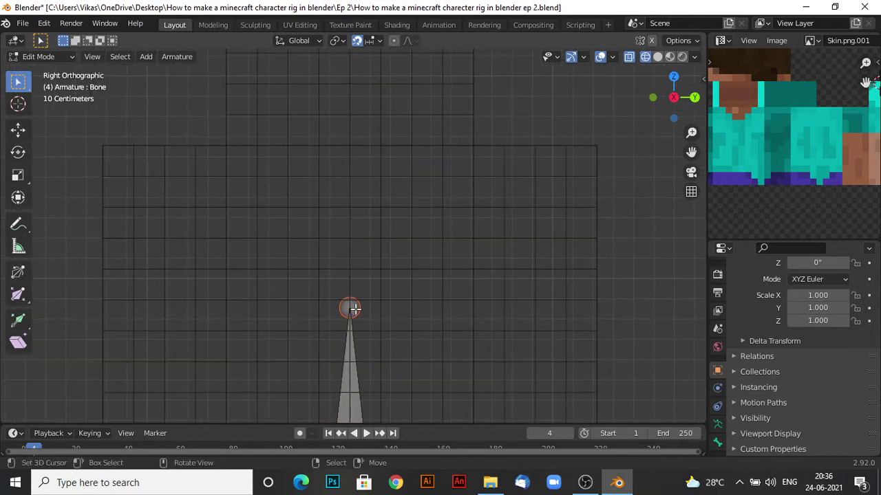
scroll(355, 304, "down", 7)
scroll(353, 303, "up", 3)
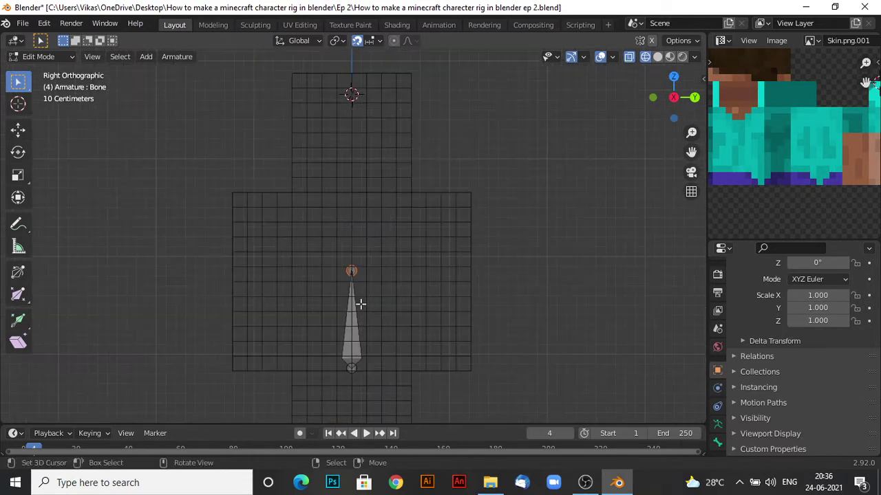
key("e")
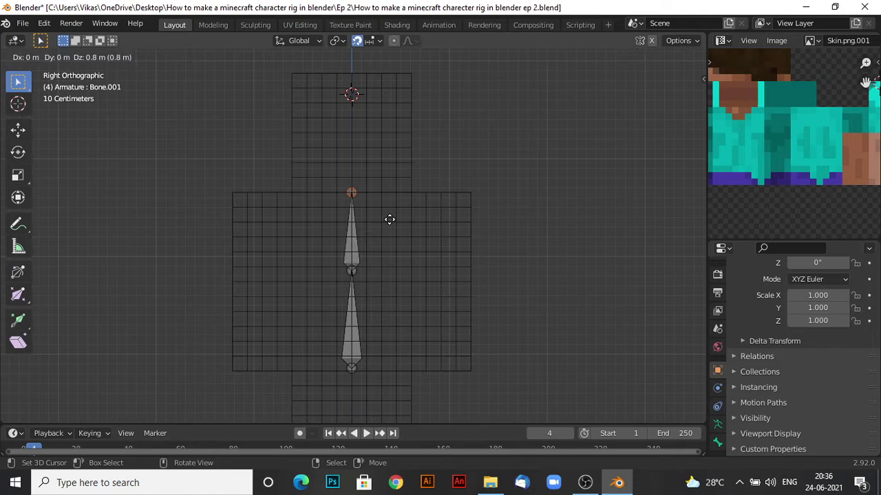
left_click(374, 210)
In the Left Orthographic view, extrude a head bone 1.2 m up along Z from the upper torso bone's tip
scroll(352, 184, "up", 1)
middle_click_drag(359, 166, 459, 203, "shift")
scroll(383, 231, "up", 4)
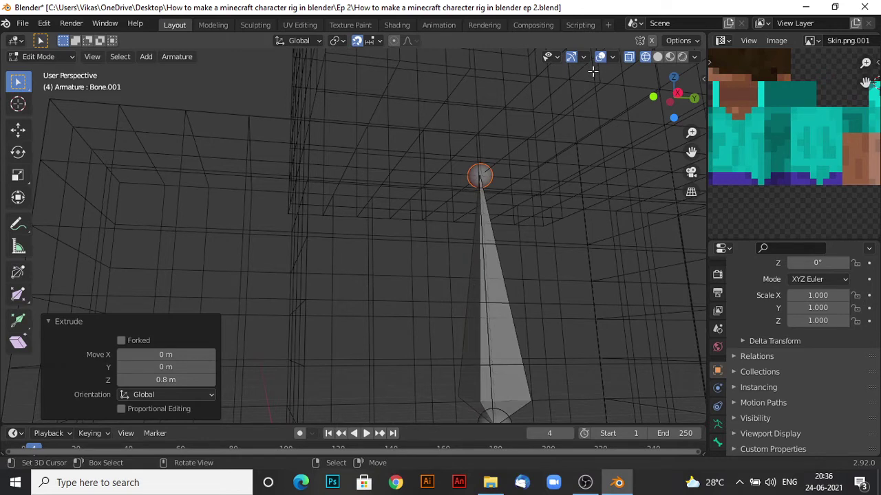
scroll(590, 157, "down", 6)
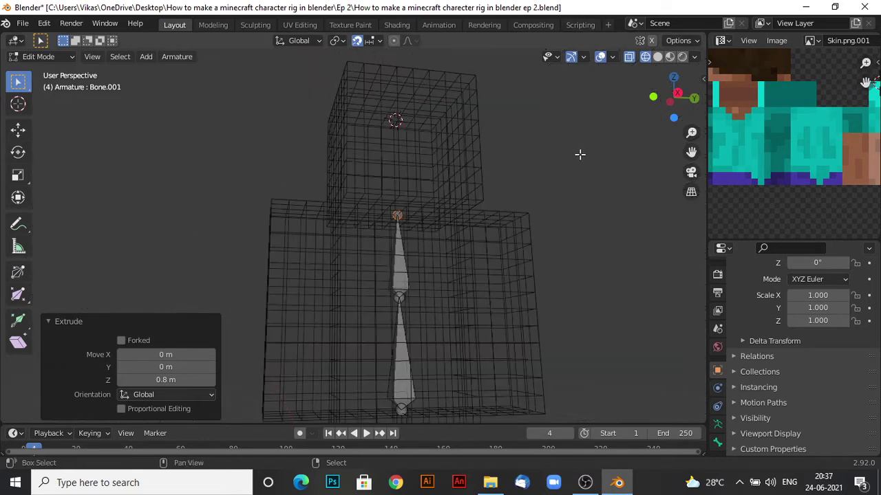
middle_click_drag(580, 154, 550, 159)
left_click(674, 97)
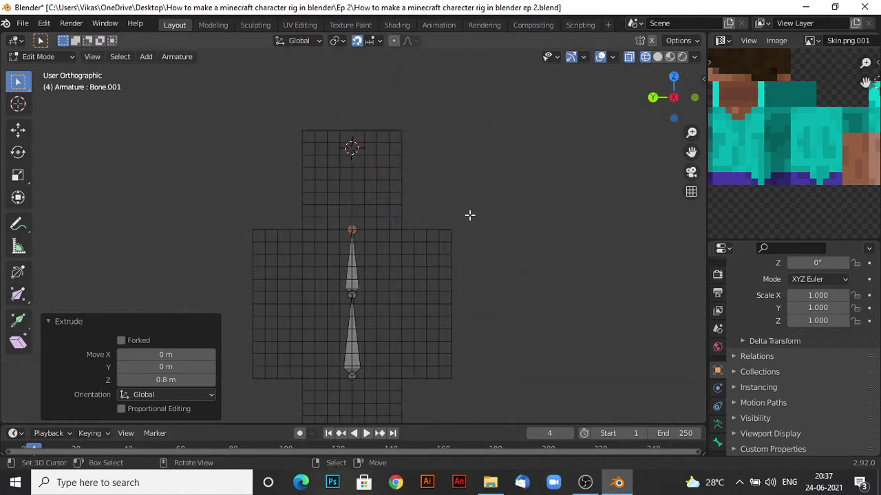
scroll(439, 238, "up", 2)
middle_click_drag(417, 227, 433, 378, "shift")
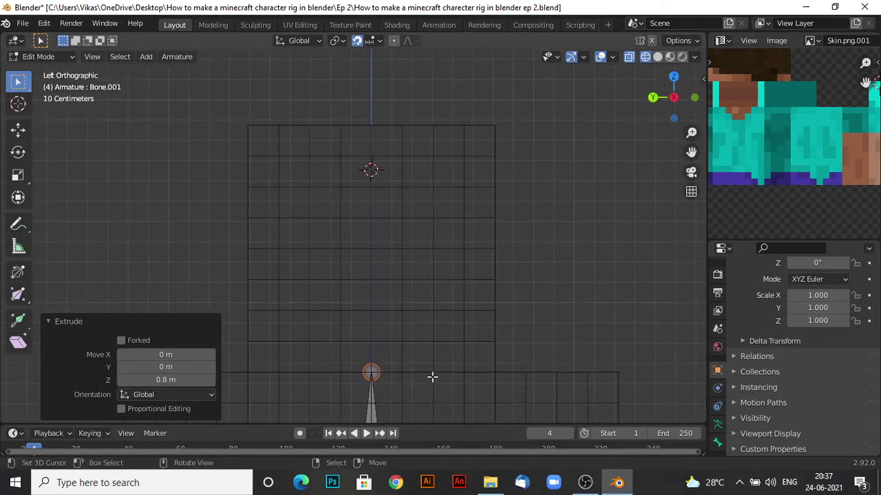
scroll(426, 377, "down", 2)
key("e")
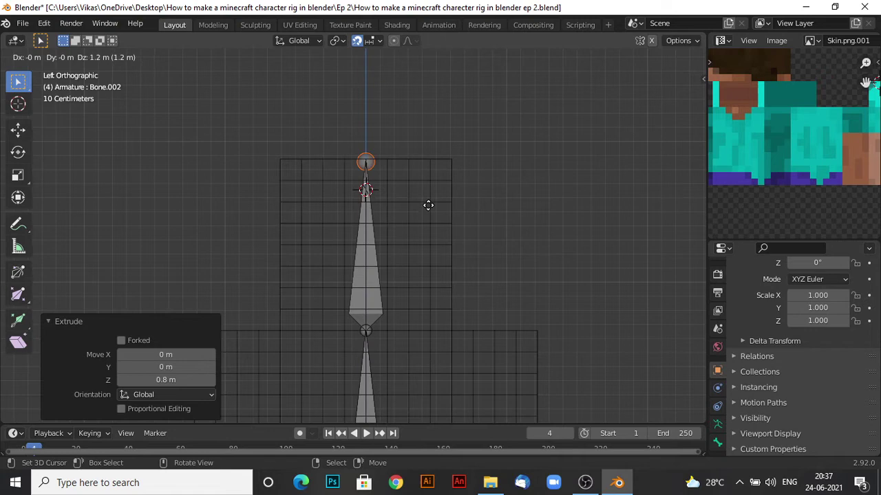
left_click(427, 204)
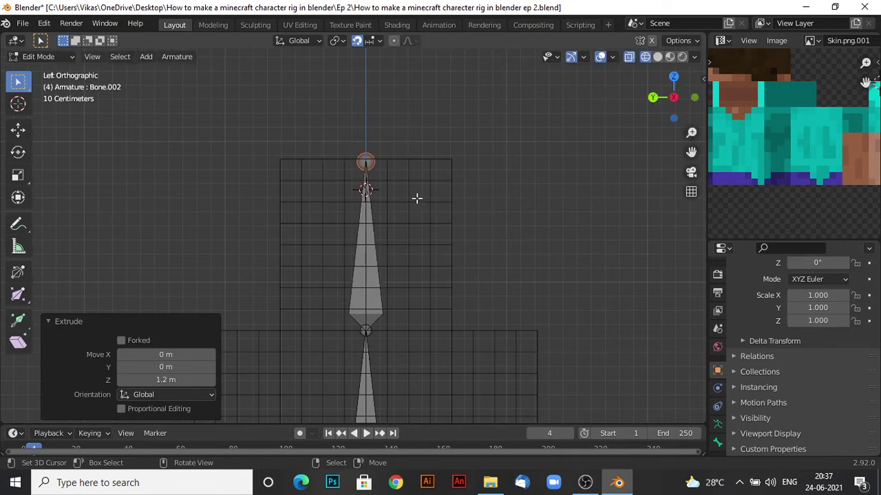
Duplicate the upper torso bone and place the copy -0.9 m along Y, inside the arm on the negative Y side
scroll(387, 165, "up", 2)
scroll(388, 165, "up", 3)
middle_click_drag(399, 197, 340, 163, "shift")
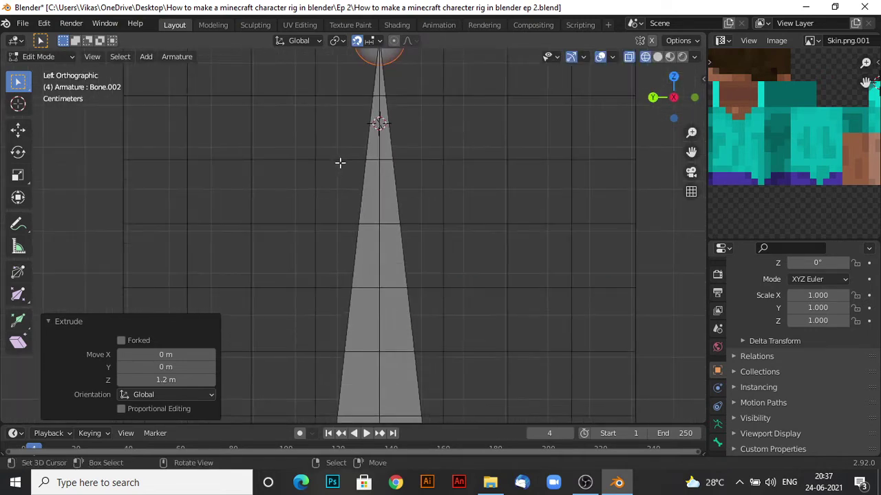
scroll(412, 341, "down", 5)
middle_click_drag(412, 341, 388, 131, "shift")
scroll(369, 152, "up", 2)
left_click(337, 126)
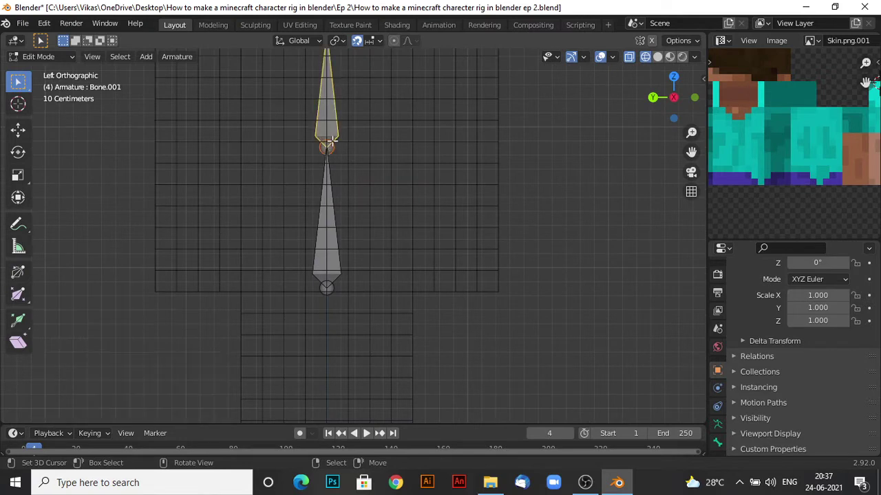
left_click(332, 190, "shift")
middle_click_drag(344, 189, 325, 217, "shift")
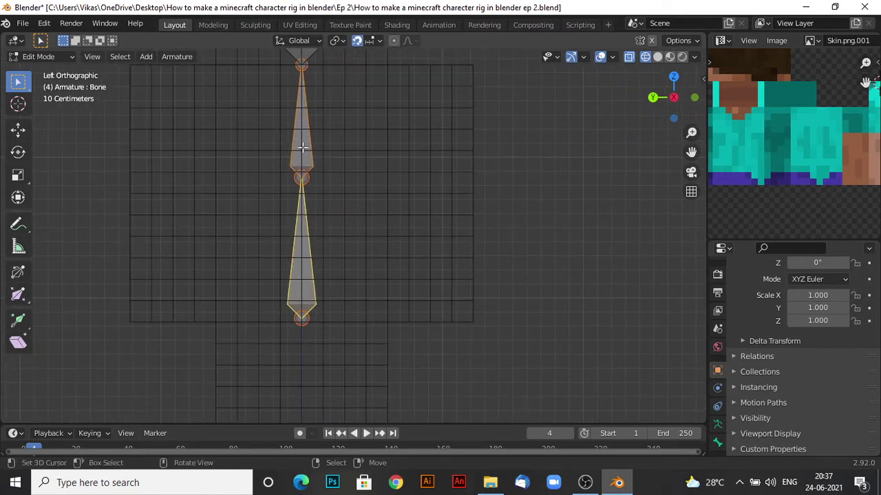
left_click(329, 138)
middle_click_drag(330, 133, 289, 195, "shift")
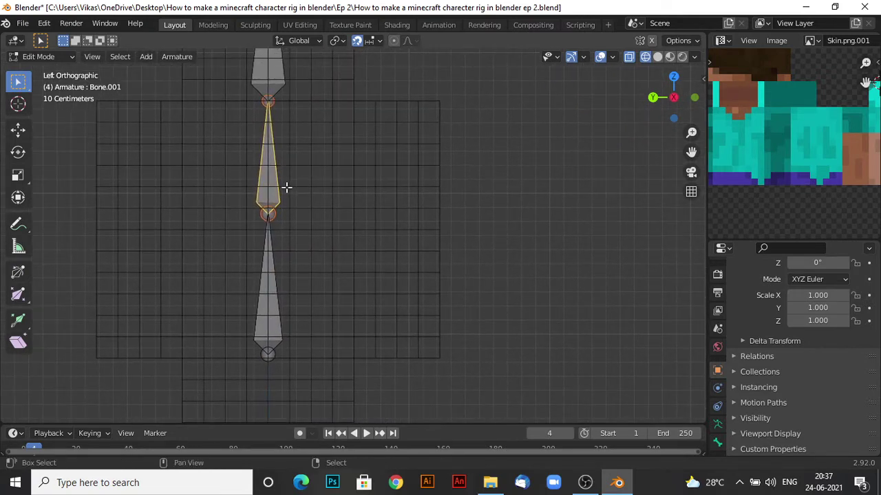
key("shift+d")
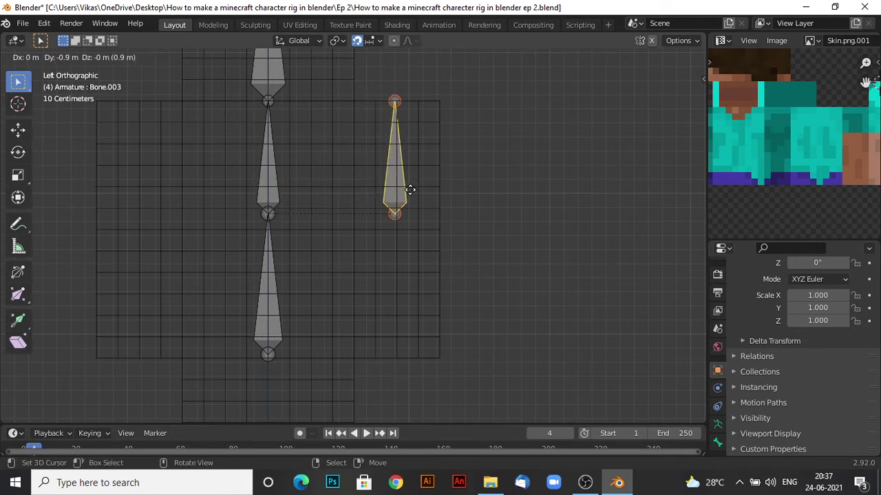
left_click(409, 190)
middle_click_drag(411, 179, 412, 216, "shift")
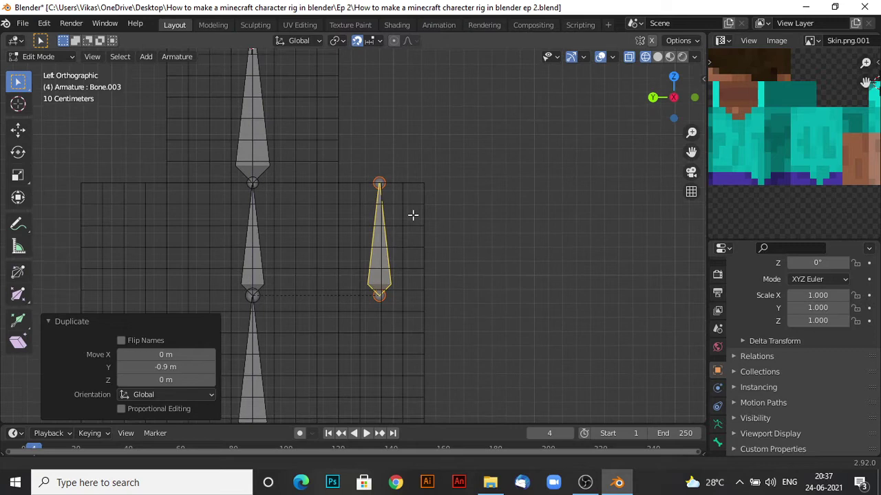
scroll(413, 215, "up", 2)
key("r")
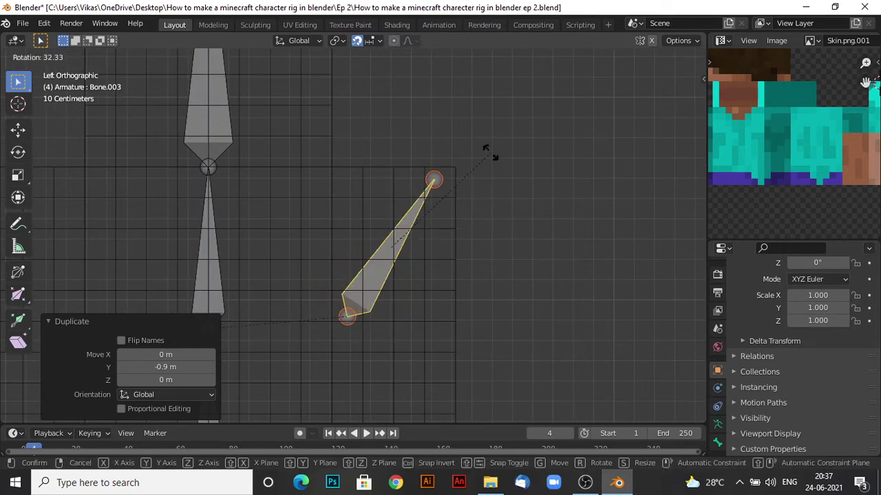
key("y")
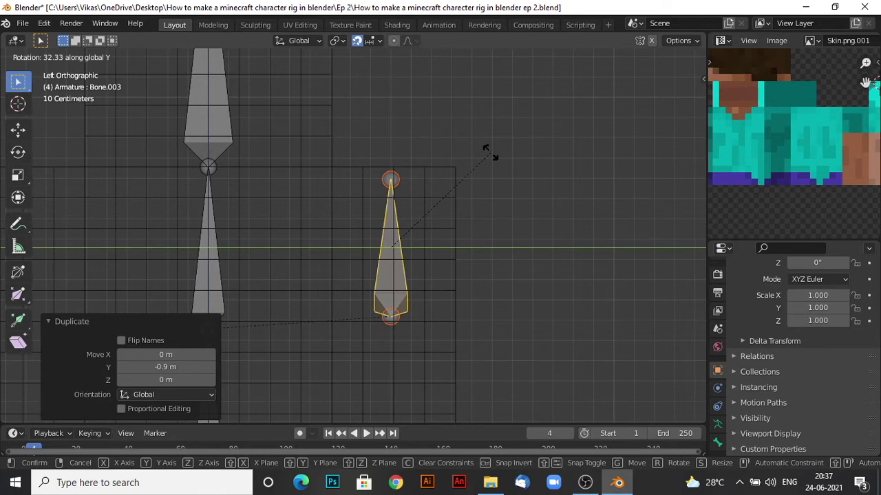
key("Escape")
Rotate the duplicated arm bone 180° about the X axis so it points downward
type("rx")
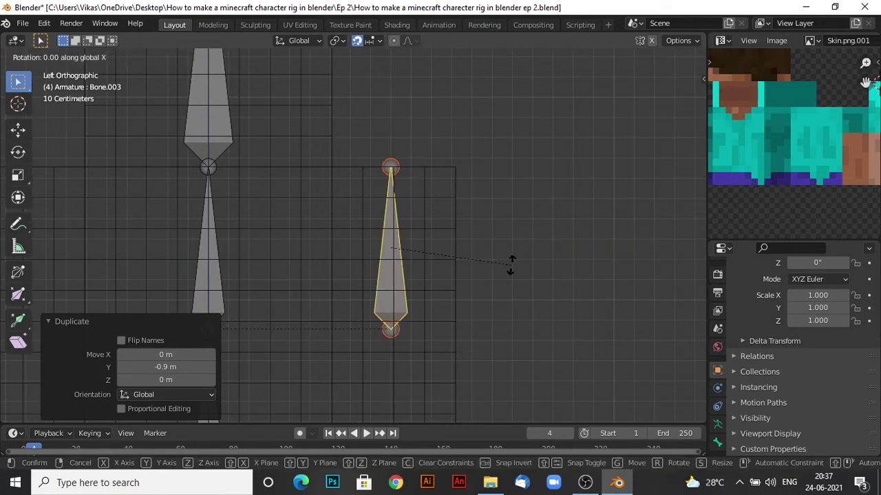
type("180")
key("Return")
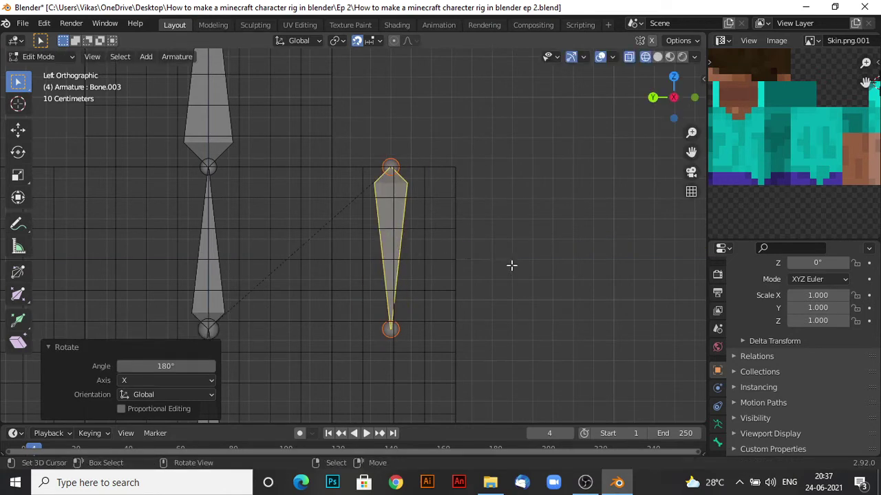
Extrude a lower arm bone -1 m along Z from the tip of the upper arm bone
scroll(410, 295, "down", 3)
middle_click_drag(407, 309, 436, 216, "shift")
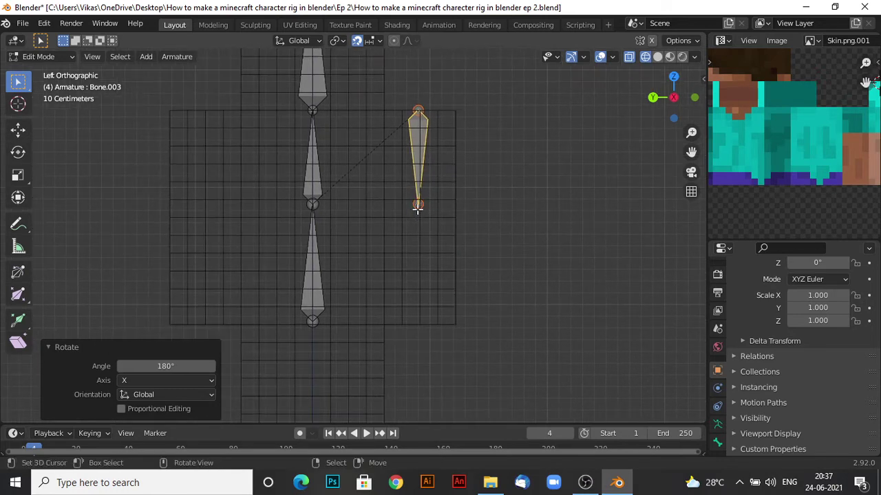
left_click(417, 206)
middle_click_drag(431, 218, 429, 171, "shift")
key("e")
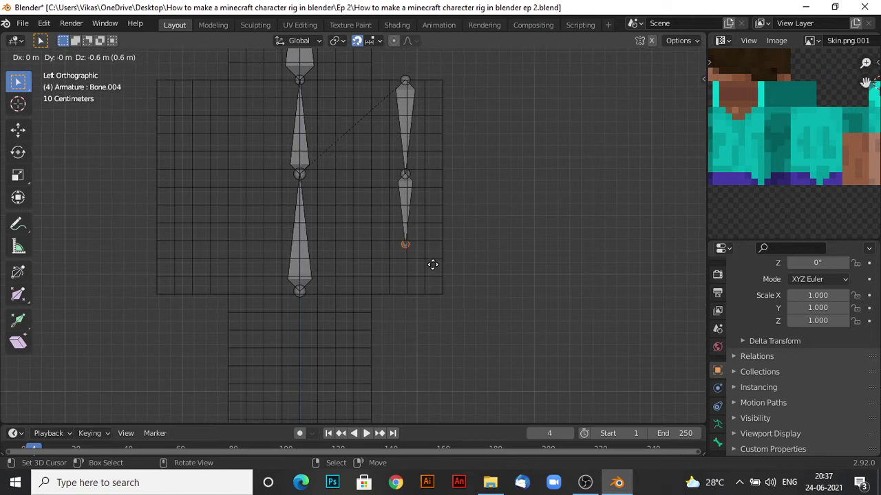
left_click(435, 285)
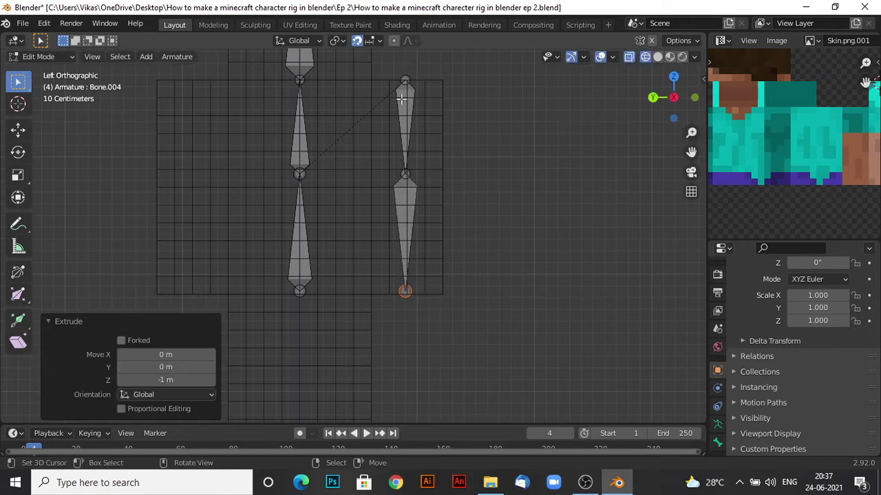
Duplicate the upper torso bone 0.9 m along Y into the opposite arm and rotate the copy 180° about X
left_click(409, 137)
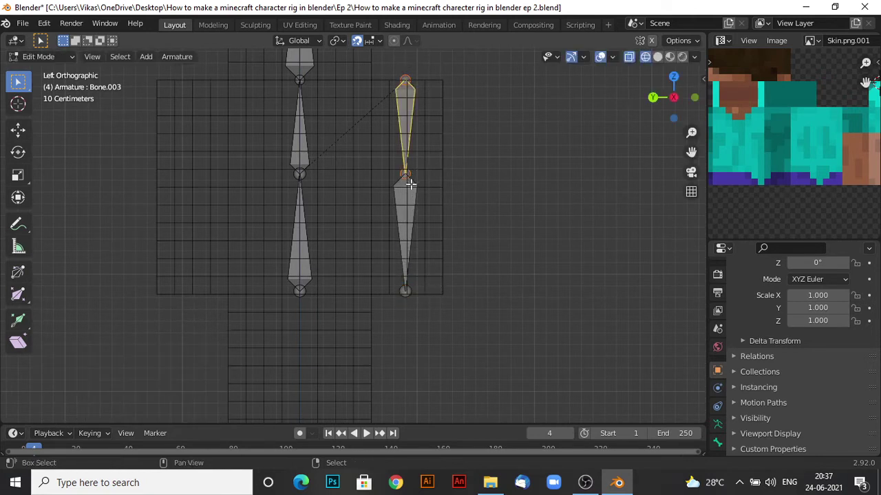
left_click(314, 130)
middle_click_drag(310, 130, 397, 132, "shift")
key("shift+d")
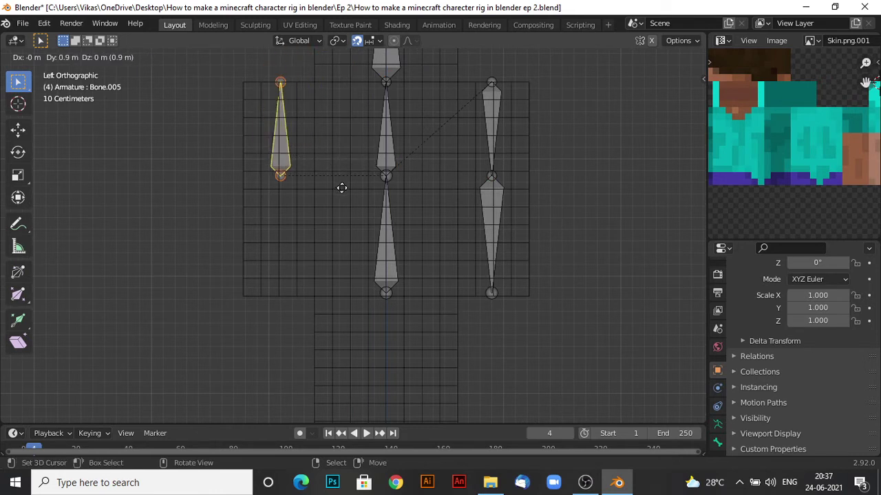
left_click(342, 187)
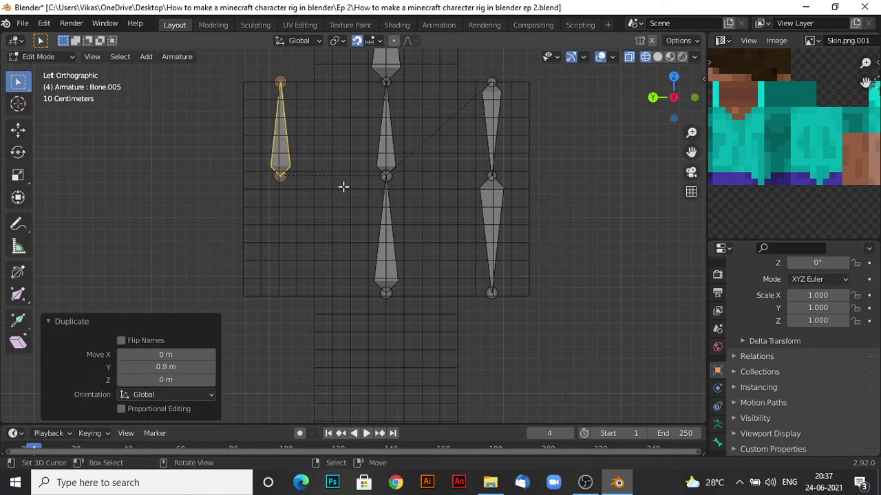
type("r180")
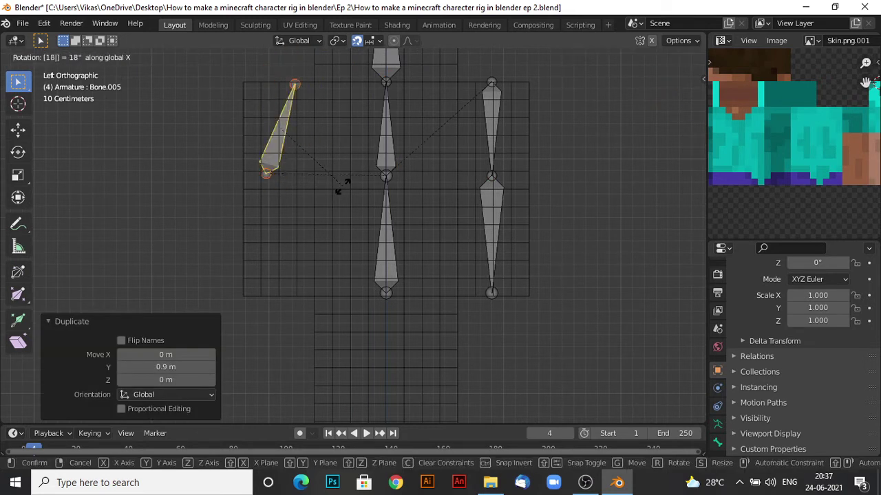
key("Return")
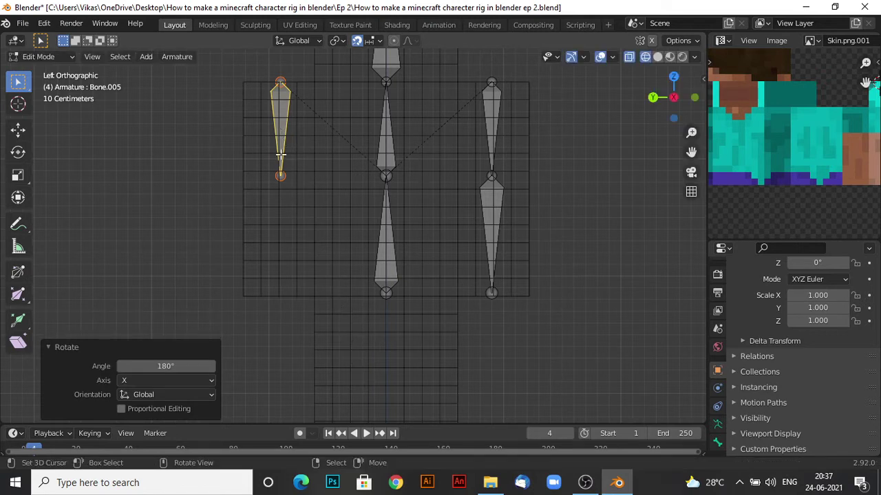
Lower the elbow joint of the negative Y side arm by 0.1 m along Z
left_click(283, 190)
middle_click_drag(381, 183, 363, 209, "shift")
key("g")
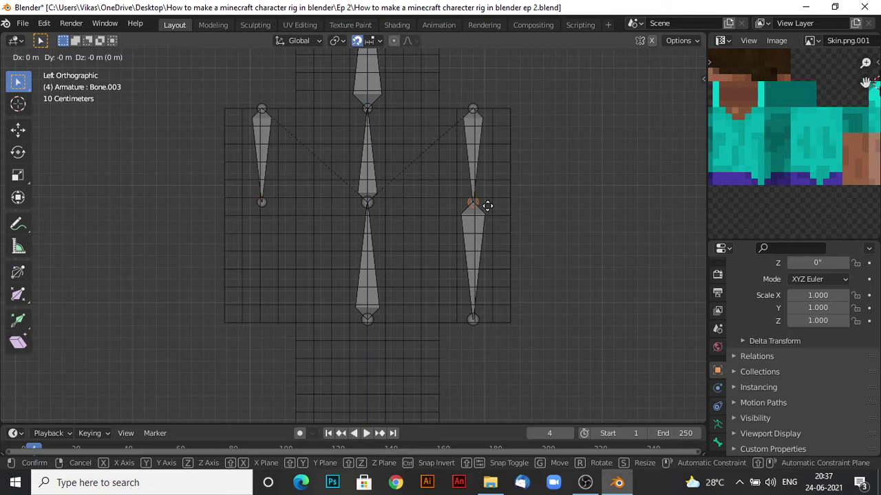
left_click(486, 206)
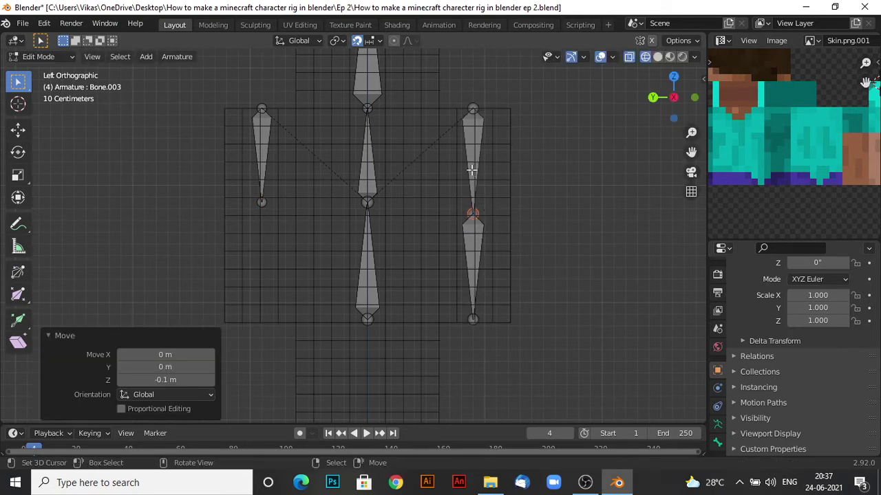
Lower the other upper arm bone's tip by 0.1 m along Z and extrude a lower arm bone from it down to the arm's end
left_click(261, 203)
key("g")
left_click(289, 216)
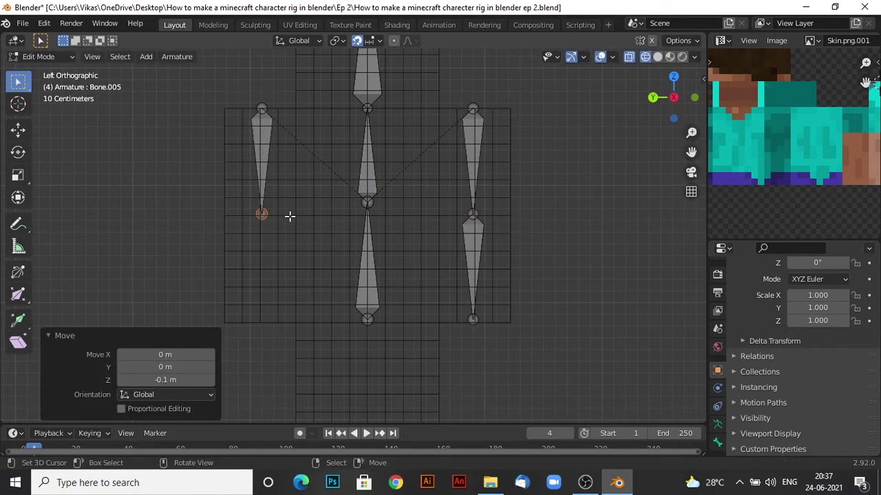
key("e")
left_click(291, 321)
Duplicate the lower torso bone into the leg on the positive Y side, offset 0.3 m along Y and -1.1 m along Z
middle_click_drag(291, 321, 371, 211, "shift")
left_click(375, 176)
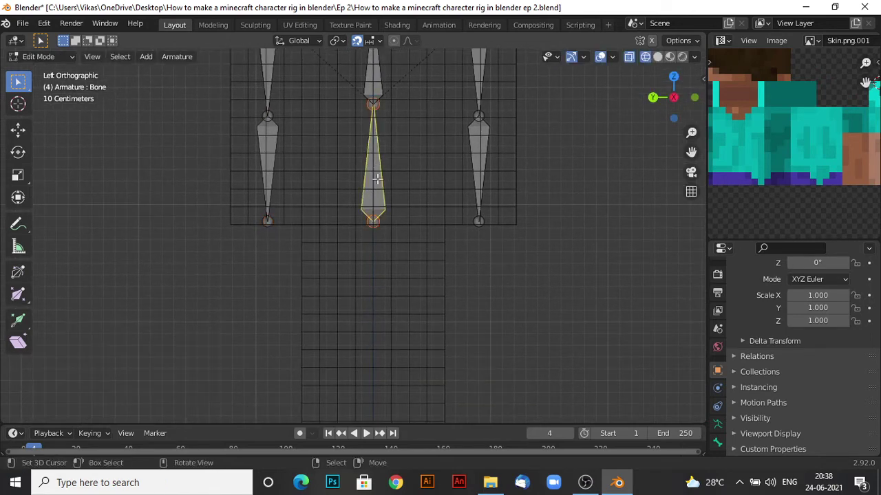
scroll(496, 157, "down", 3)
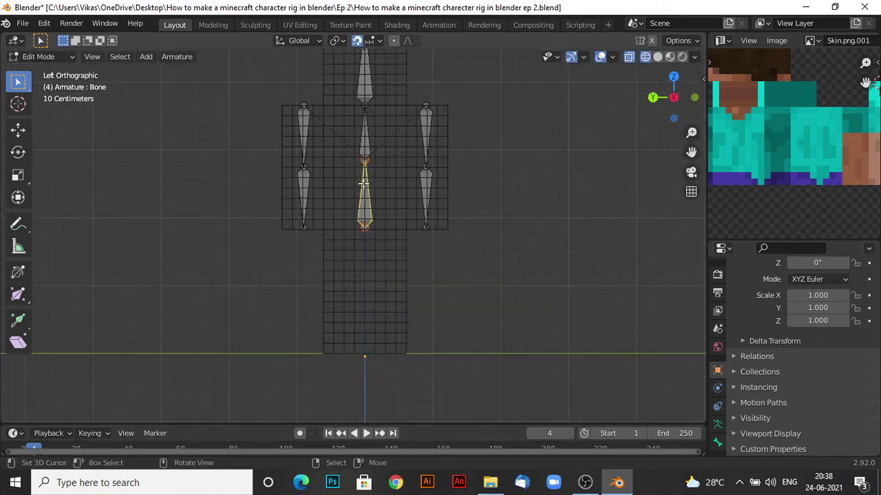
scroll(363, 184, "up", 4)
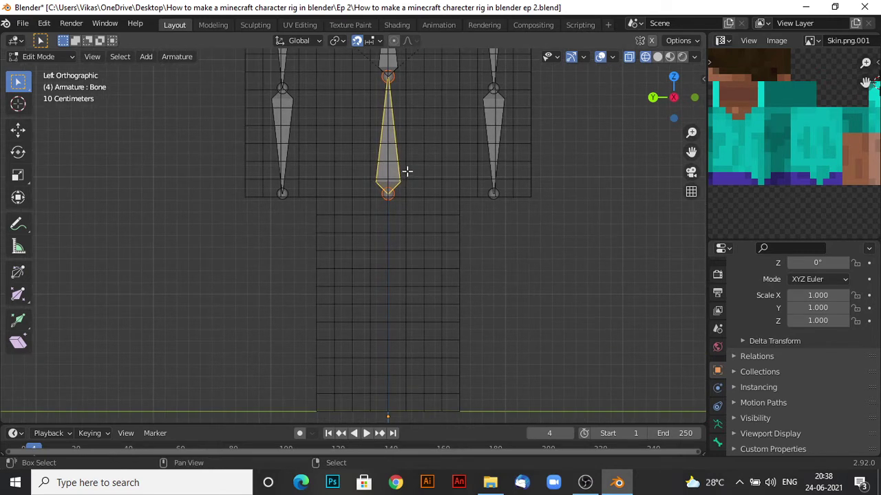
key("shift+d")
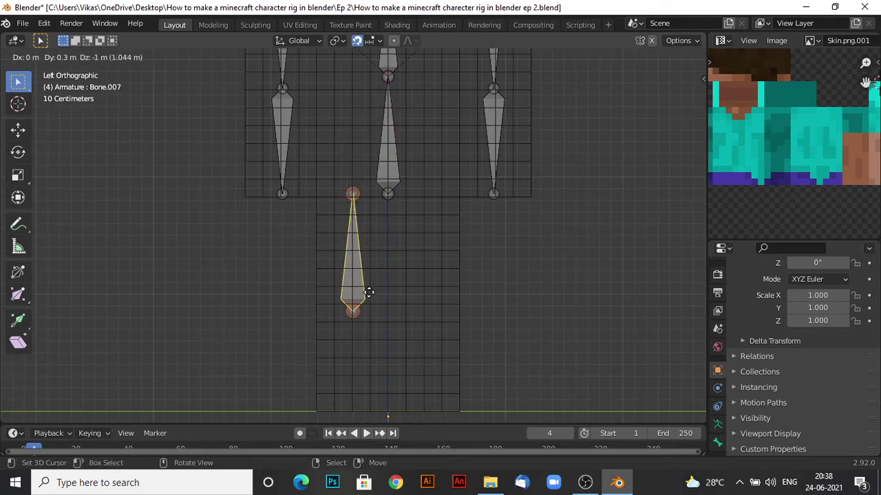
left_click(369, 296)
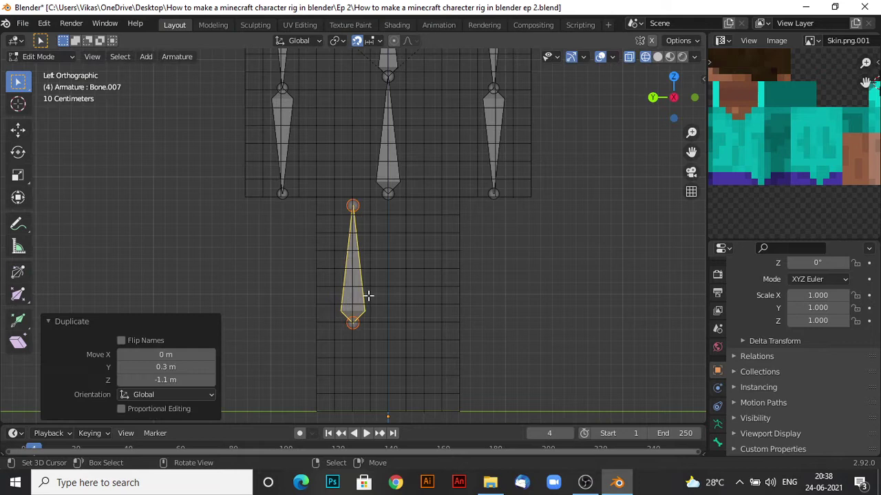
Rotate the duplicated leg bone 180° about the X axis so it points downward
key("r")
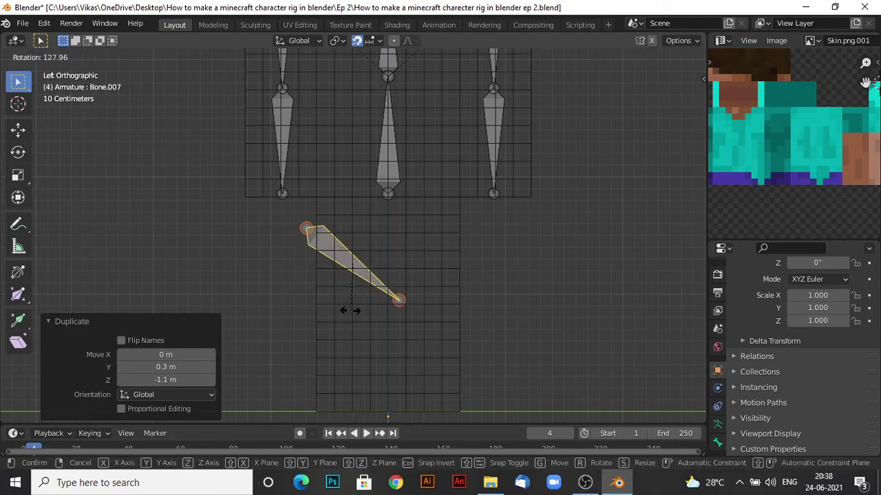
type("180")
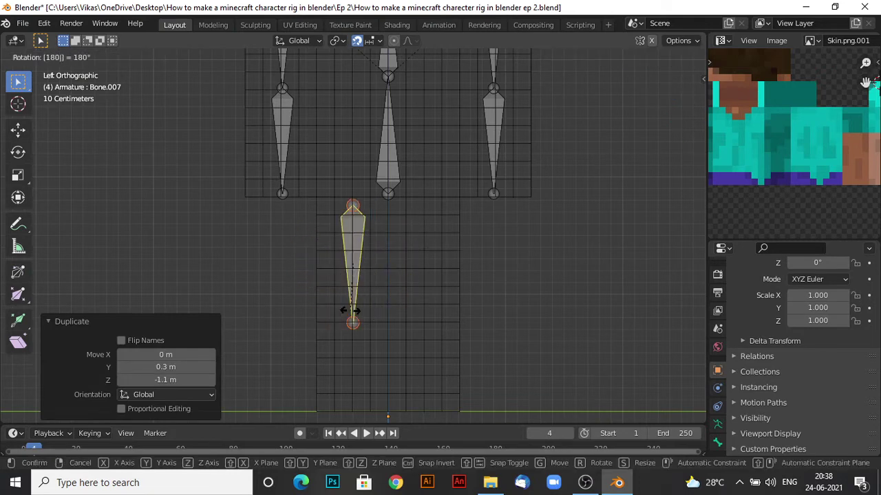
type("x")
key("Return")
Raise the upper leg bone's lower tip by 0.1 m along Z to the knee
scroll(352, 311, "up", 2)
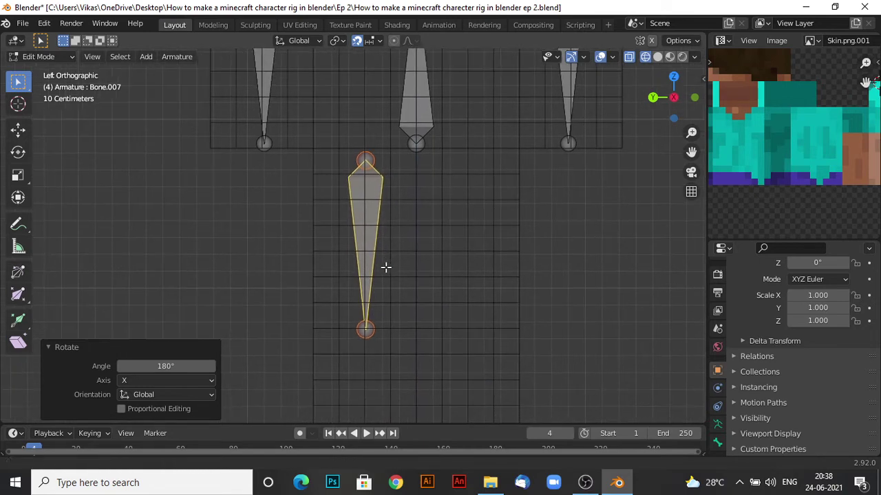
scroll(362, 346, "down", 3)
scroll(366, 316, "up", 2)
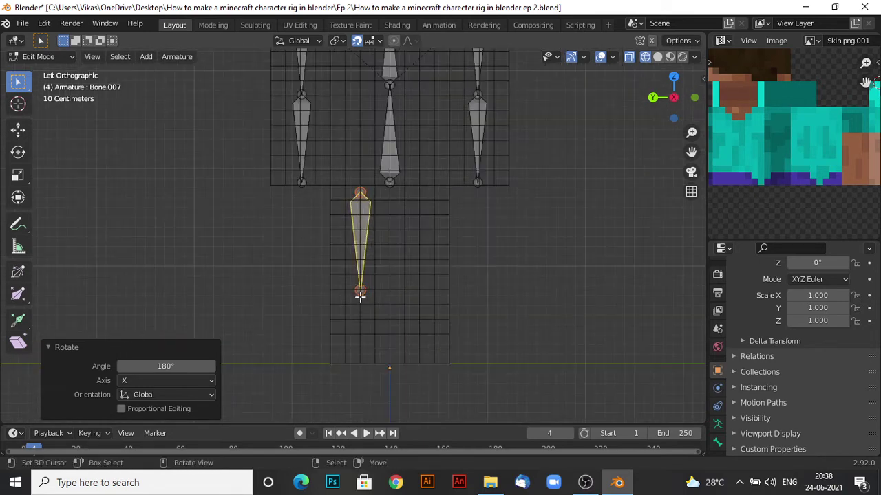
left_click(360, 292)
key("g")
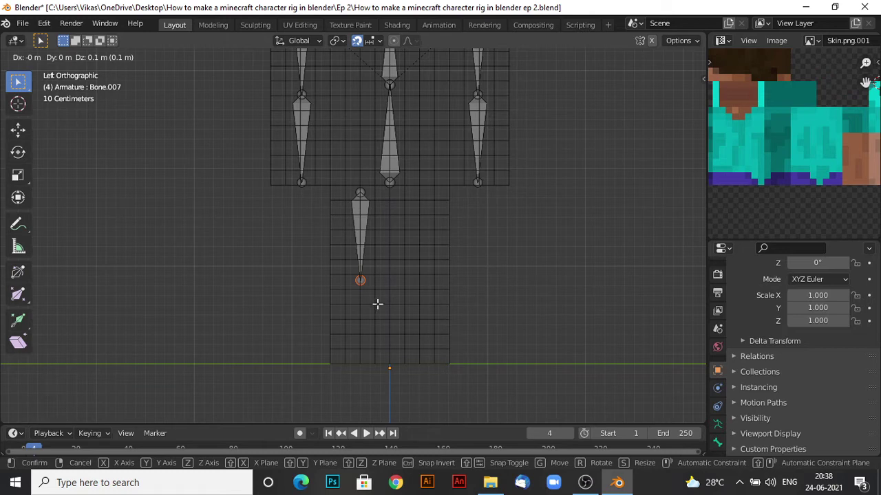
left_click(377, 304)
Extrude a lower leg bone -0.8 m along Z from the knee joint down to the foot
scroll(379, 303, "up", 3)
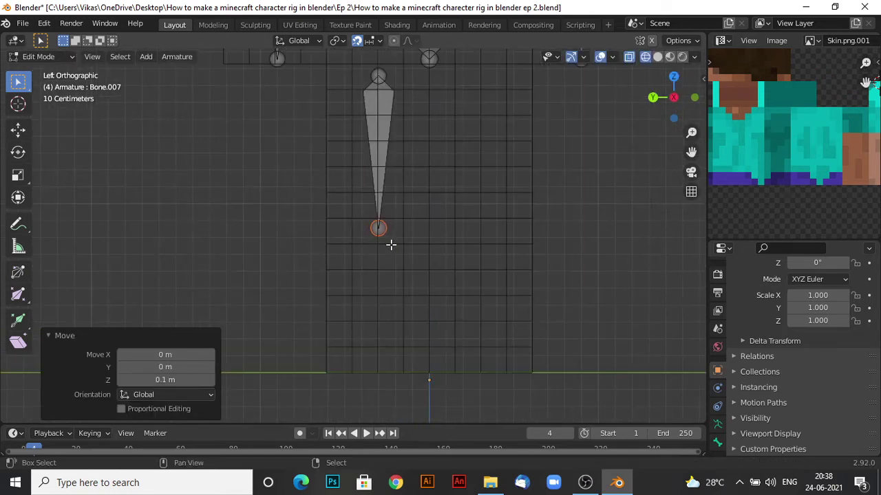
middle_click_drag(390, 245, 367, 186, "shift")
key("e")
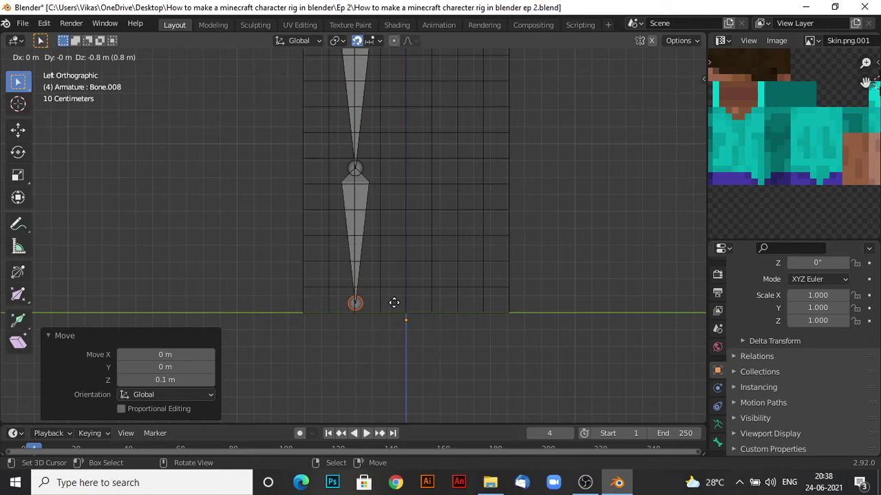
left_click(394, 303)
scroll(385, 282, "down", 2)
scroll(353, 190, "up", 3)
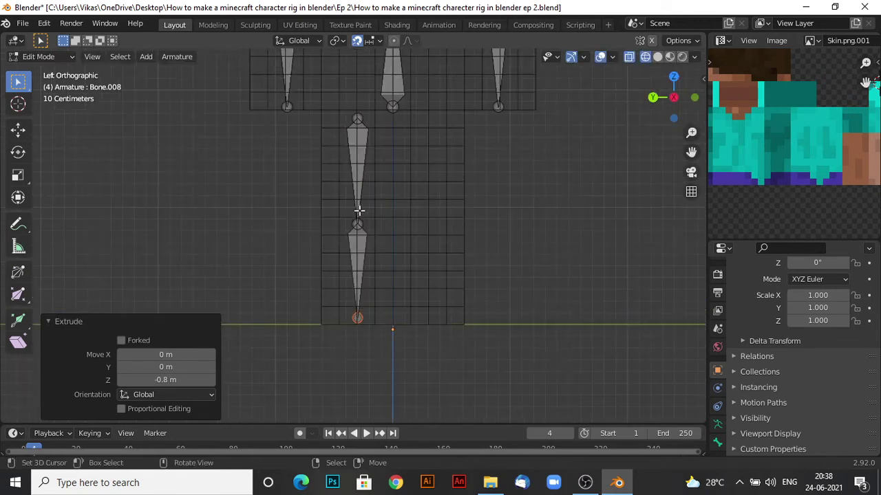
left_click(362, 217)
left_click(361, 219)
key("e")
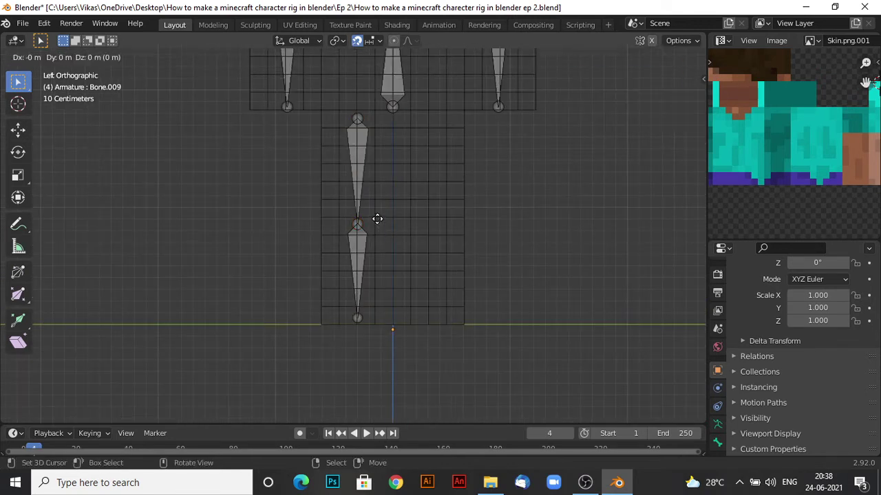
right_click(373, 222)
key("ctrl+z")
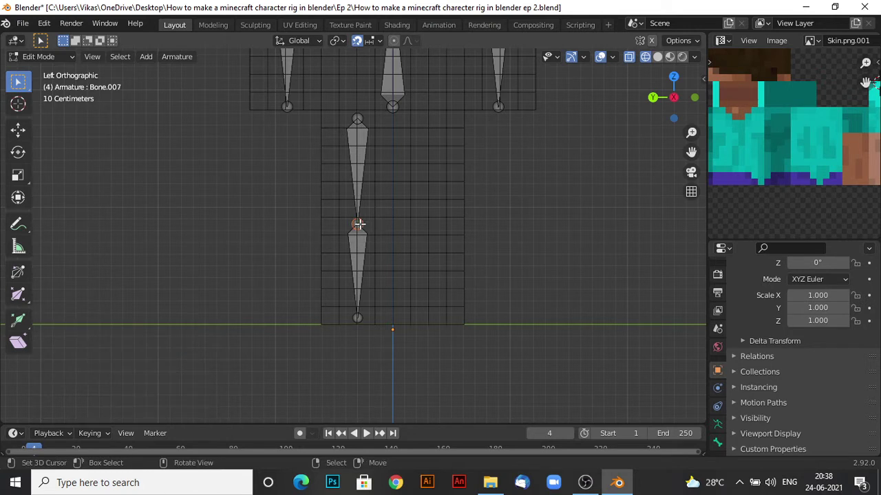
Raise the knee joint between the two leg bones by about 0.06 m along Z
key("g")
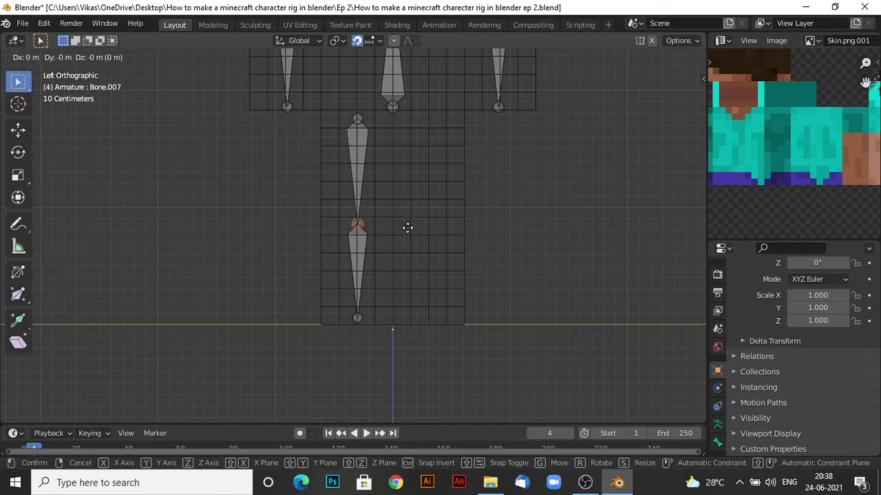
left_click(407, 228)
scroll(417, 176, "up", 10)
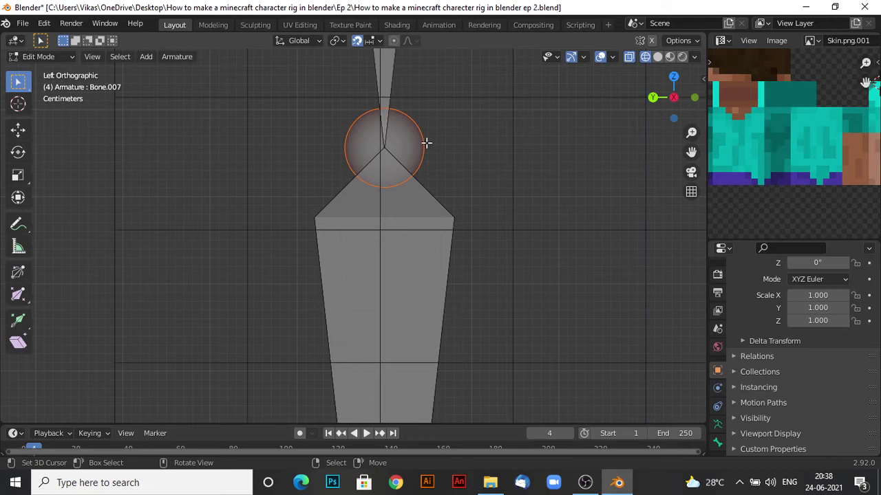
middle_click_drag(427, 143, 399, 183, "shift")
key("g")
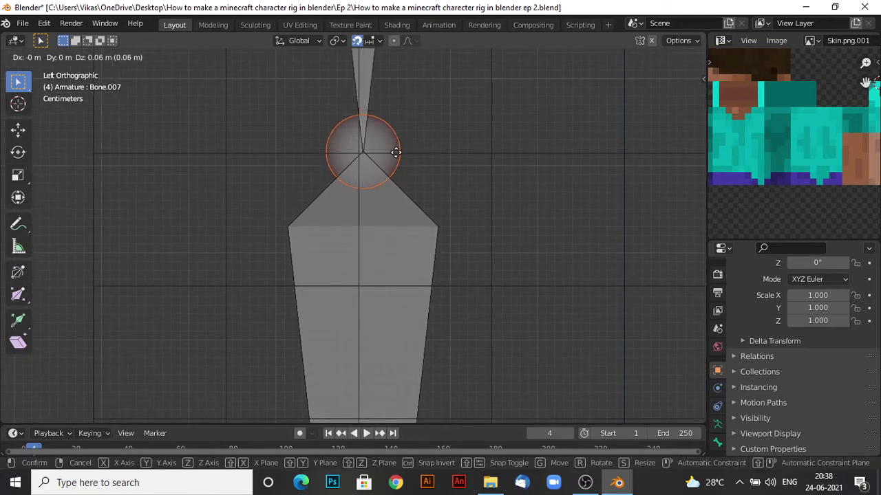
left_click(396, 152)
Raise the upper leg bone's hip joint by 0.07 m along Z
scroll(395, 154, "down", 8)
middle_click_drag(395, 155, 395, 266, "shift")
scroll(362, 226, "up", 12)
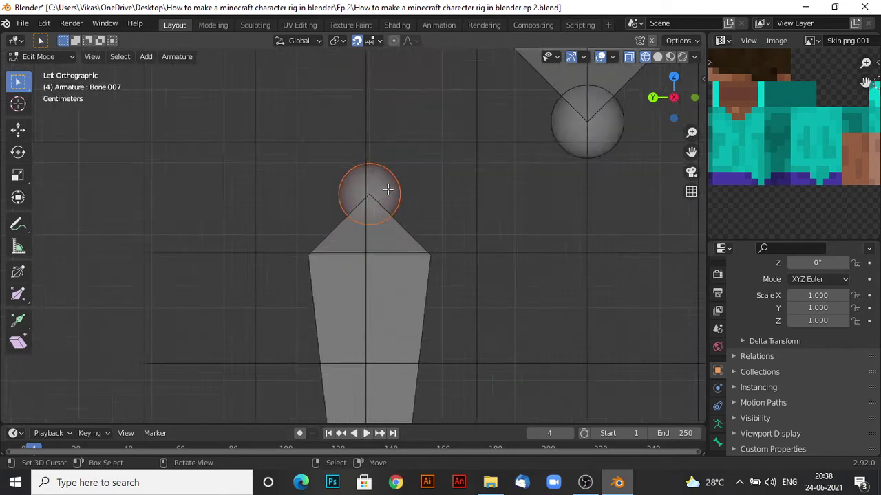
key("g")
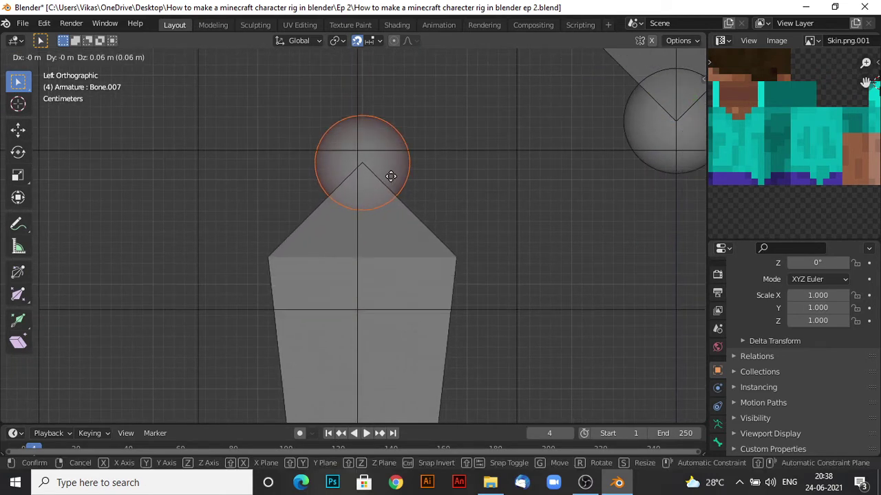
left_click(391, 167)
Duplicate the upper and lower leg bones into the other leg, offset -0.6 m along Y
scroll(404, 168, "down", 3)
scroll(403, 168, "down", 9)
middle_click_drag(415, 261, 415, 405, "shift")
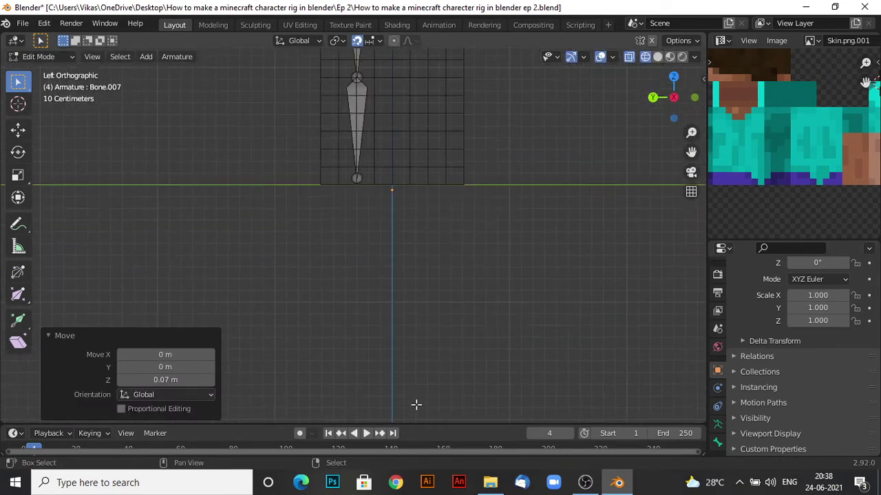
scroll(336, 202, "up", 3)
scroll(335, 291, "down", 3)
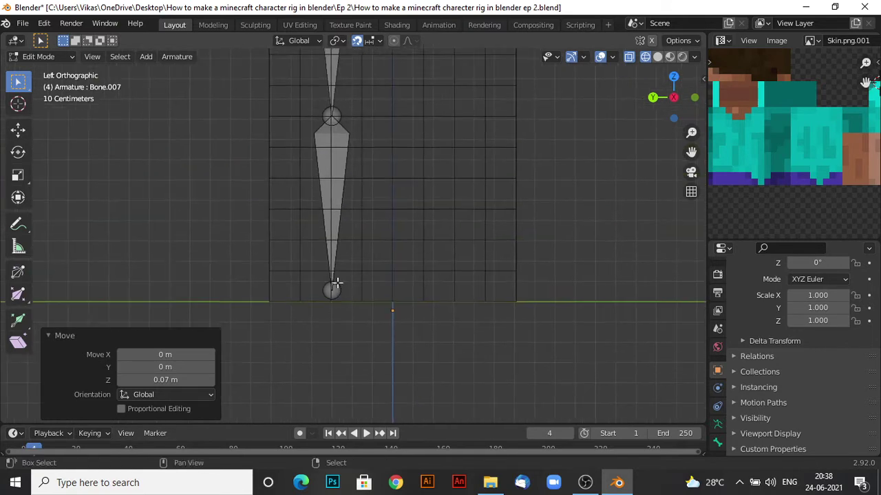
scroll(335, 291, "down", 4)
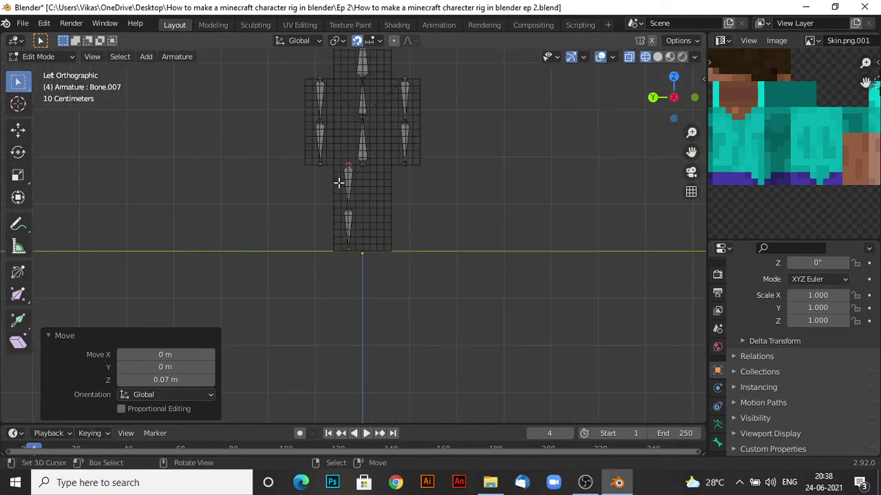
left_click(347, 197)
key("shift+d")
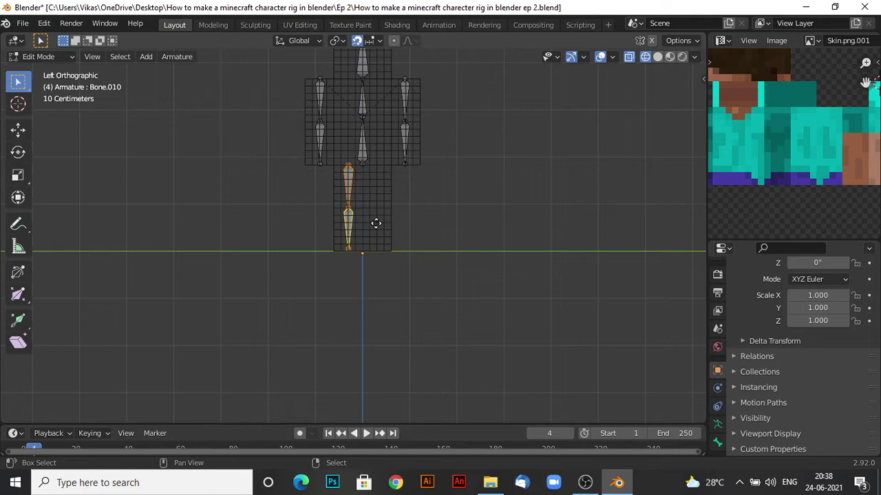
left_click(386, 223)
scroll(362, 347, "up", 5)
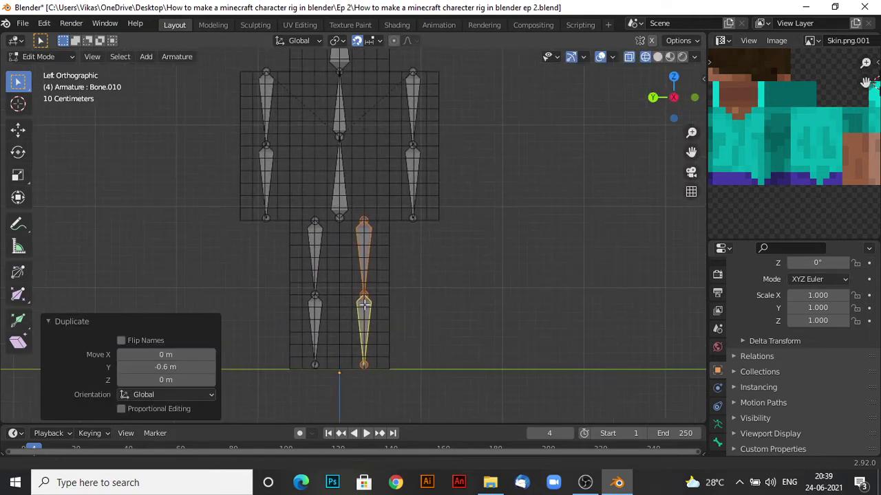
Show the character in solid shading with X-ray enabled so the bones can be seen inside the body
middle_click_drag(362, 347, 340, 350)
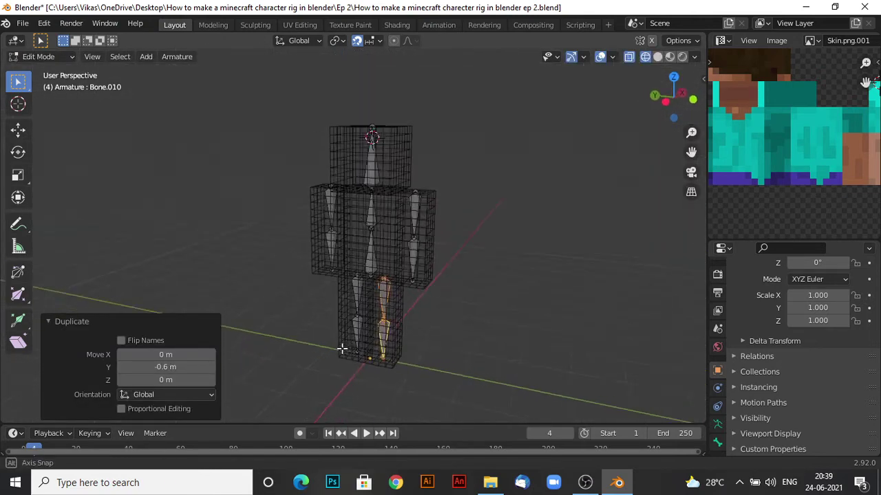
scroll(581, 143, "up", 4)
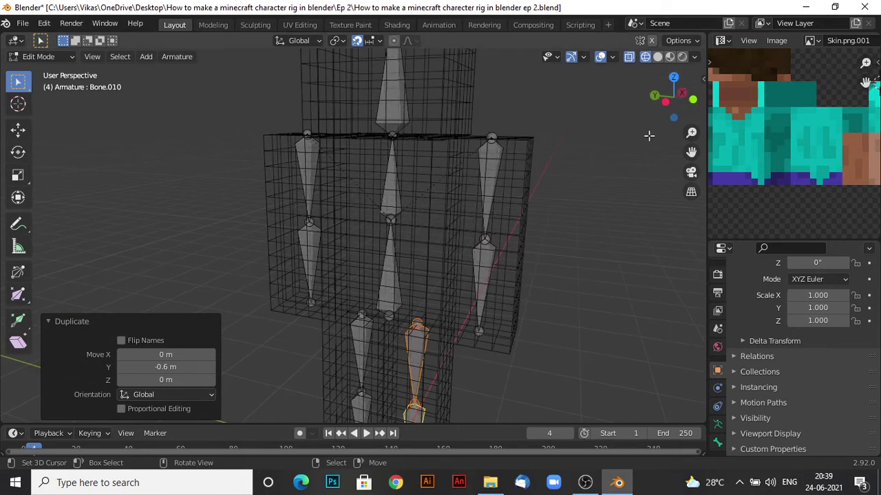
left_click(657, 57)
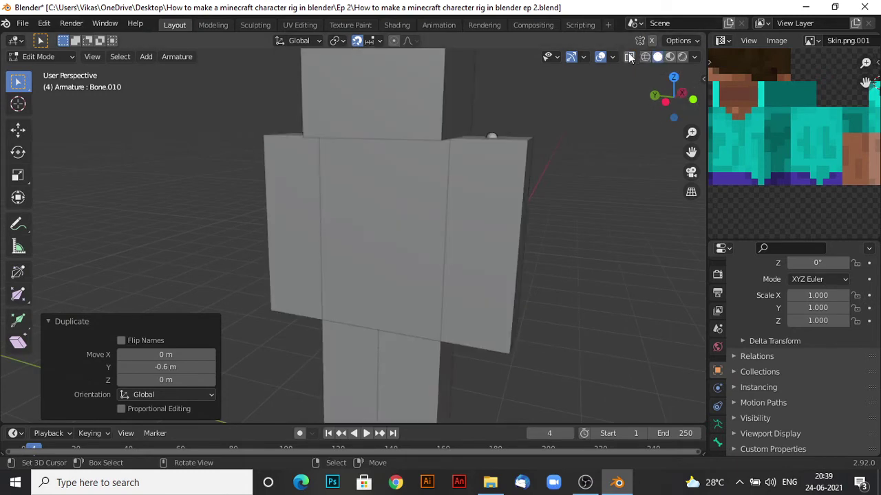
left_click(629, 58)
scroll(495, 180, "down", 5)
scroll(448, 221, "up", 3)
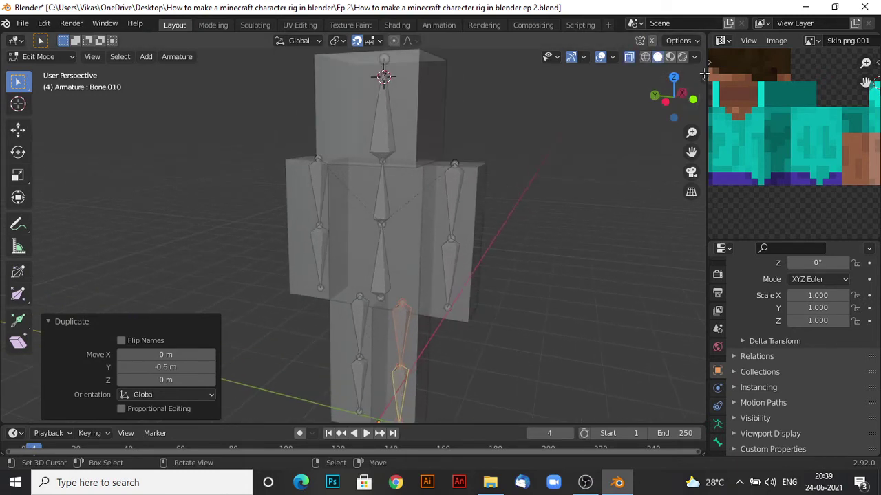
Examine the textured character in material preview from back and front, including the arm bone's joint at the shoulder
left_click(670, 57)
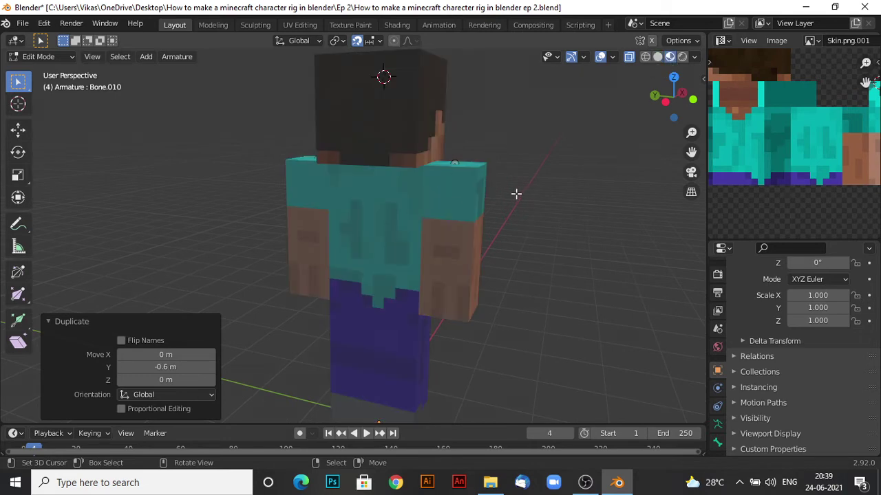
middle_click_drag(516, 194, 295, 171)
scroll(296, 172, "up", 3)
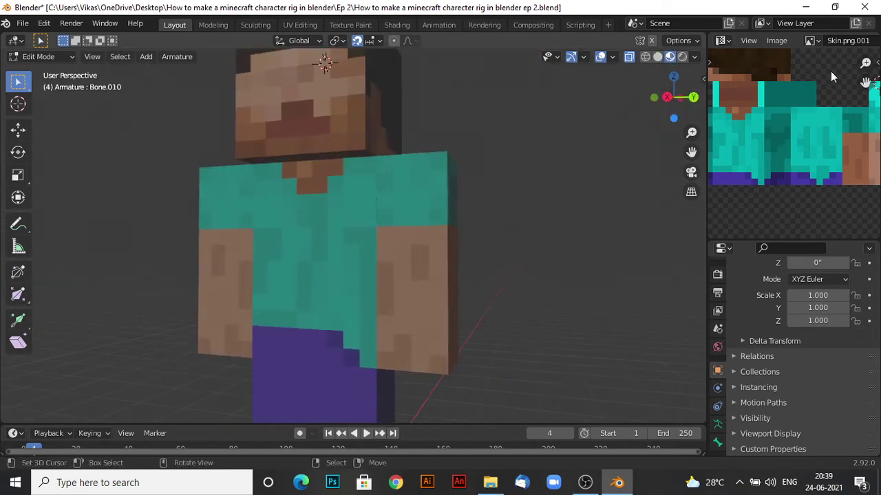
left_click(667, 97)
middle_click_drag(370, 232, 391, 243)
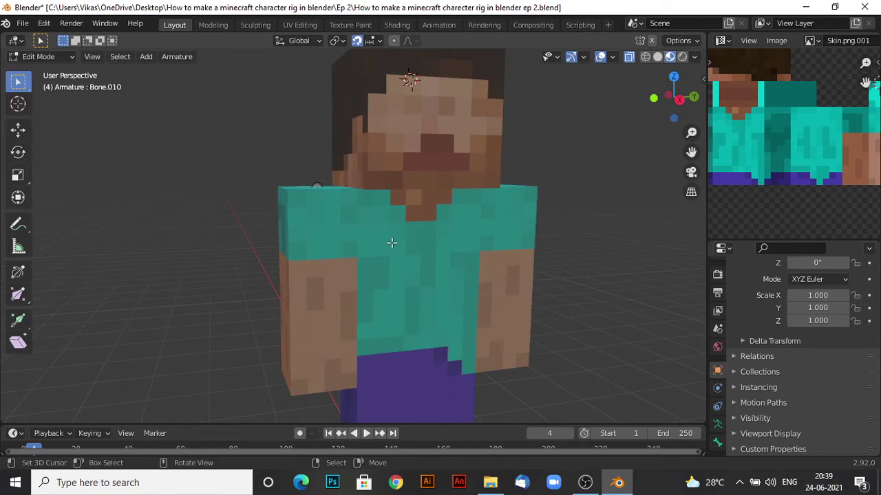
left_click_drag(329, 185, 331, 185)
left_click(316, 186)
scroll(313, 184, "up", 4)
scroll(386, 186, "down", 5)
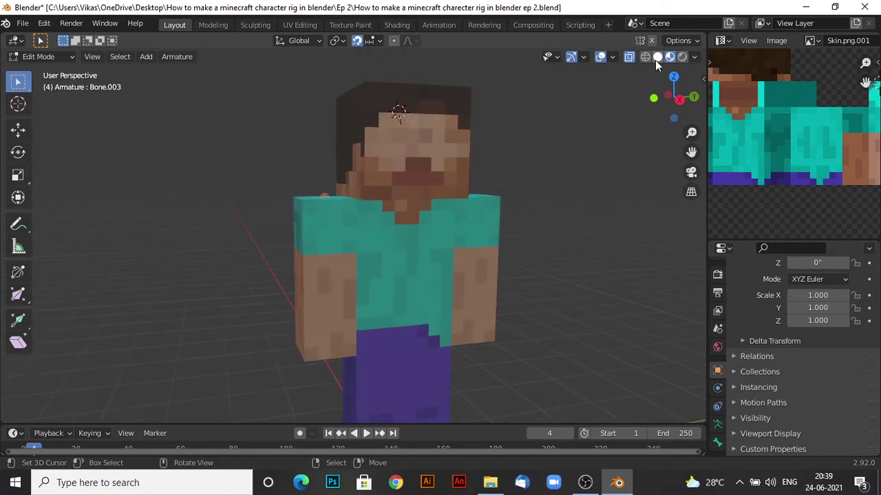
Select the upper torso bone in solid shading, then return the armature to Object Mode and display it in material preview
left_click(657, 57)
scroll(428, 248, "up", 2)
left_click(349, 207)
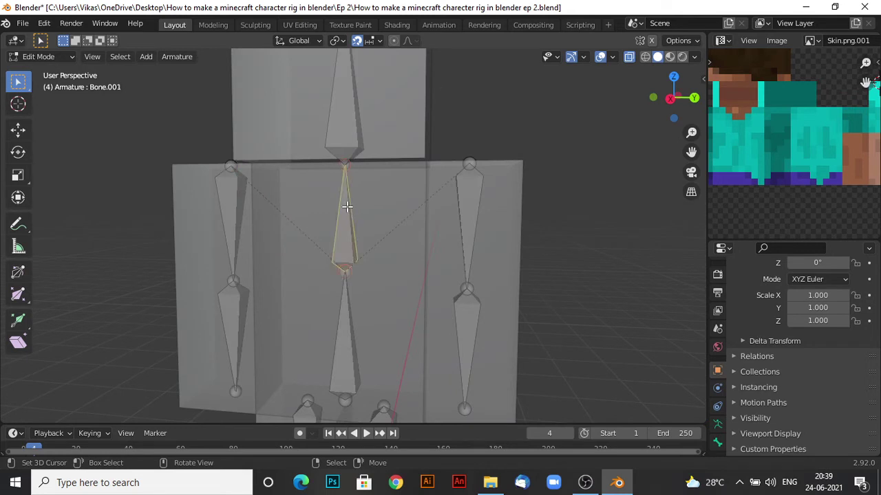
key("Tab")
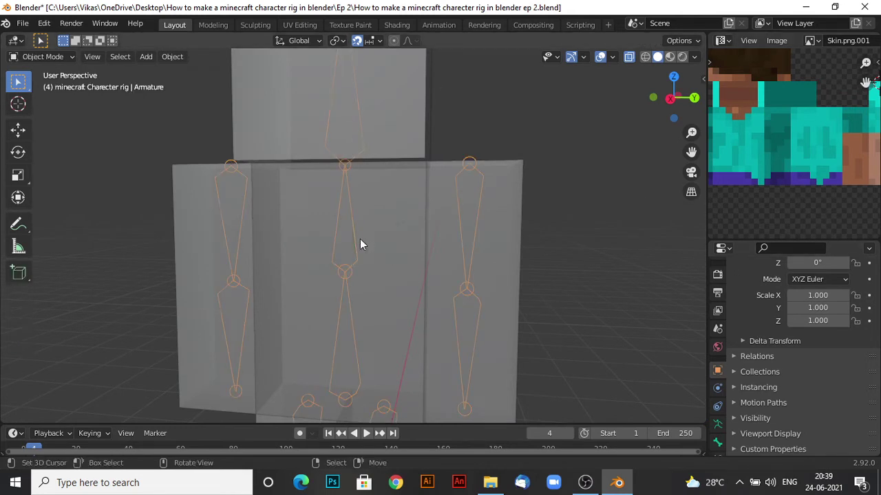
left_click(669, 57)
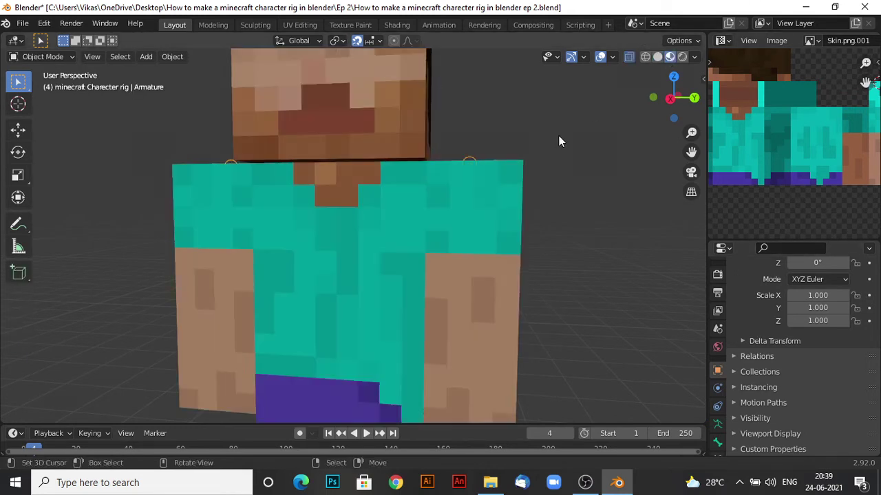
middle_click_drag(559, 136, 609, 156)
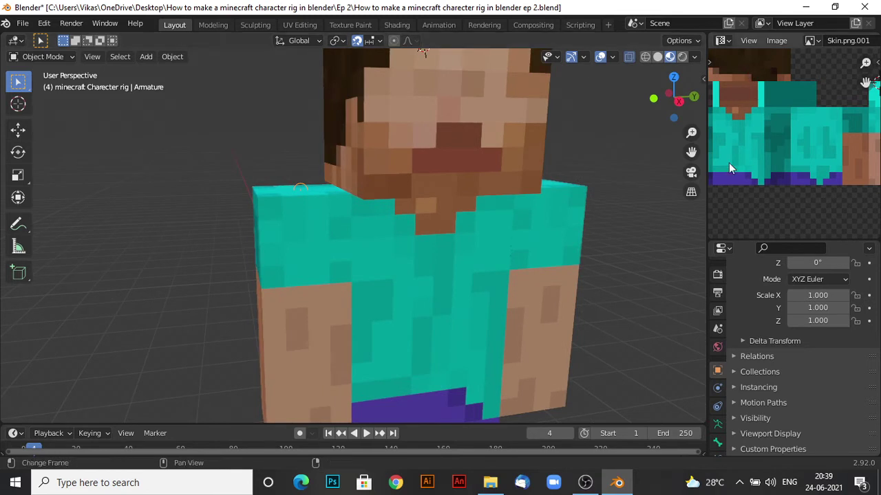
Expand the Viewport Display settings in the armature's data properties and review the display options
left_click(718, 426)
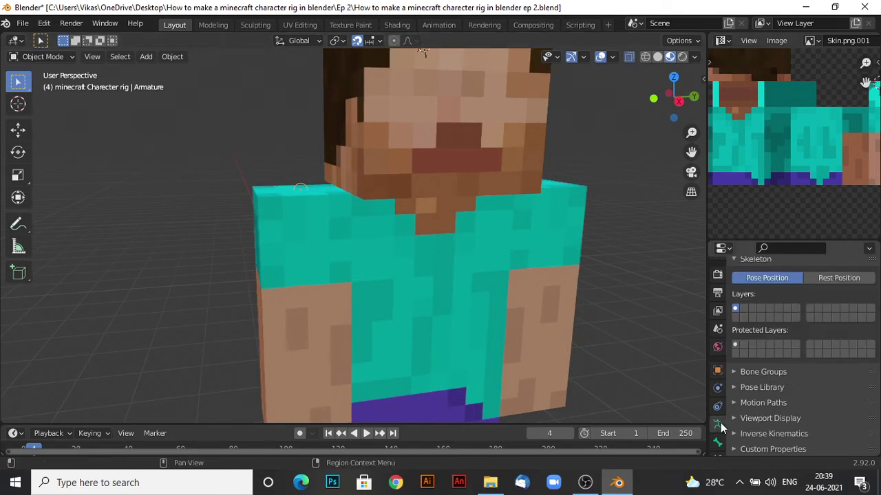
left_click(762, 416)
scroll(771, 406, "down", 3)
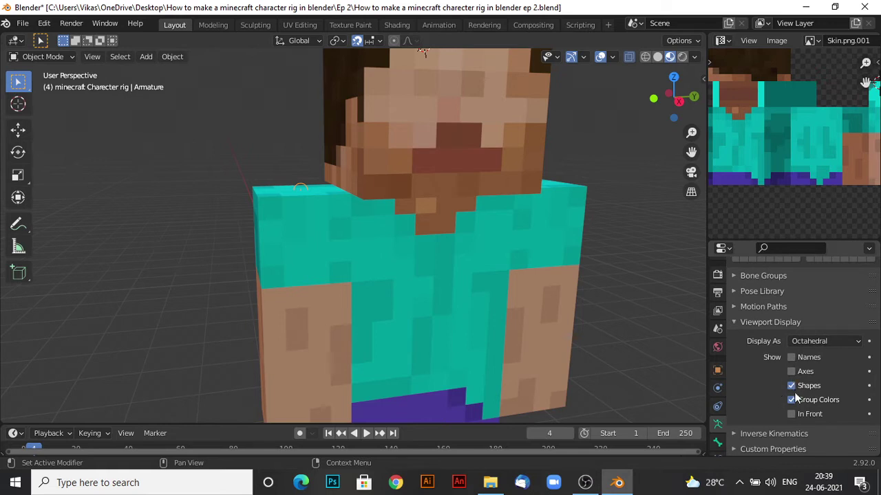
scroll(719, 424, "down", 2)
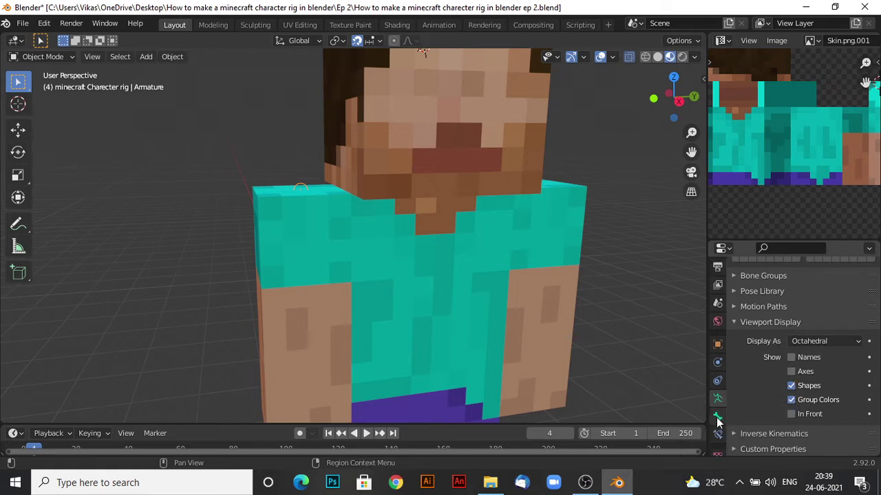
Look through the bone, bone constraint, scene, world and object properties for display settings
left_click(719, 402)
left_click(760, 344)
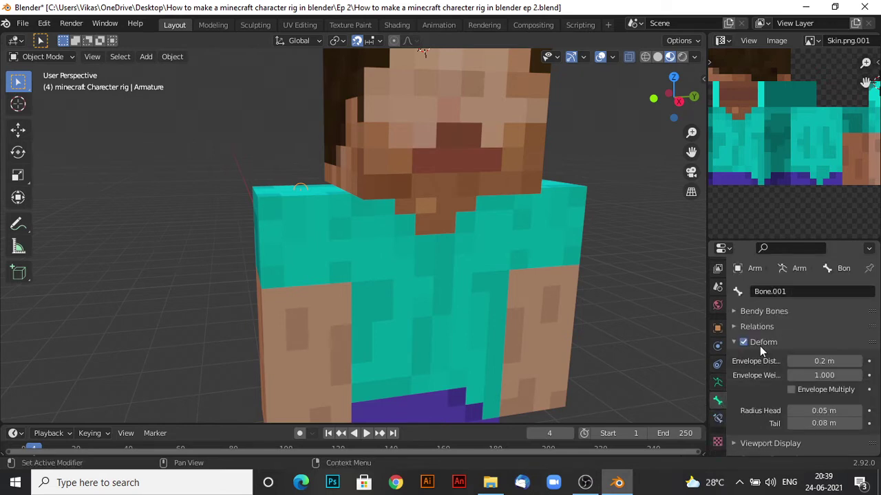
left_click(760, 344)
left_click(718, 418)
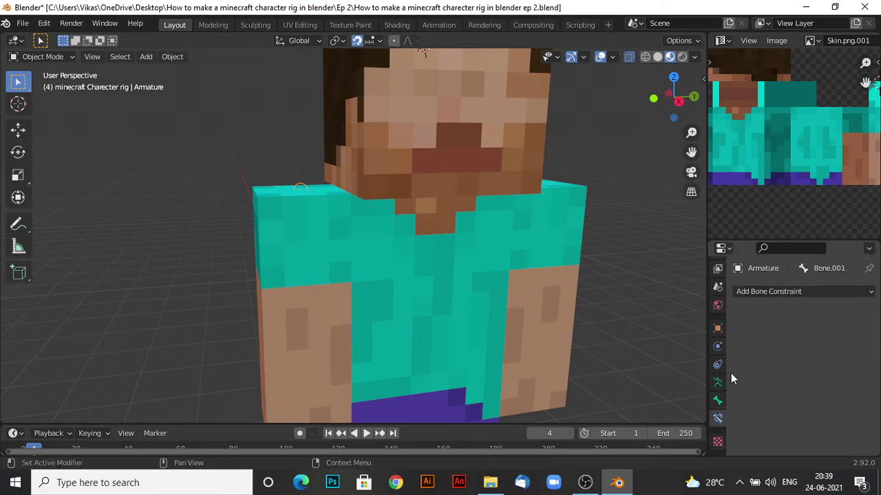
scroll(722, 313, "up", 2)
left_click(719, 296)
left_click(718, 312)
left_click(718, 331)
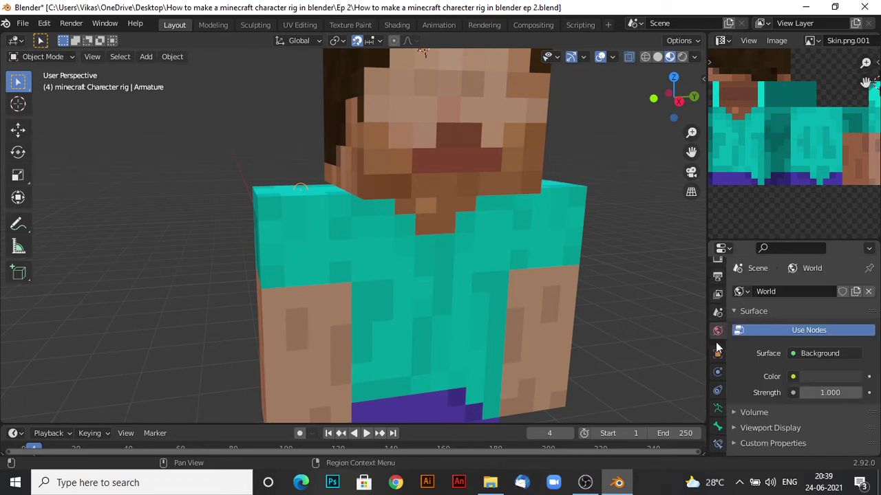
left_click(716, 354)
left_click(717, 334)
left_click(716, 352)
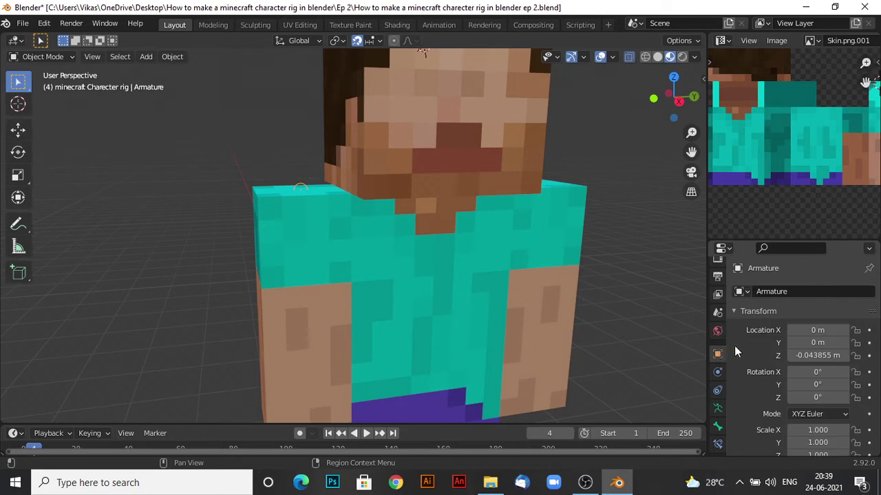
Expand the Viewport Display settings in the armature's object properties
scroll(774, 348, "down", 7)
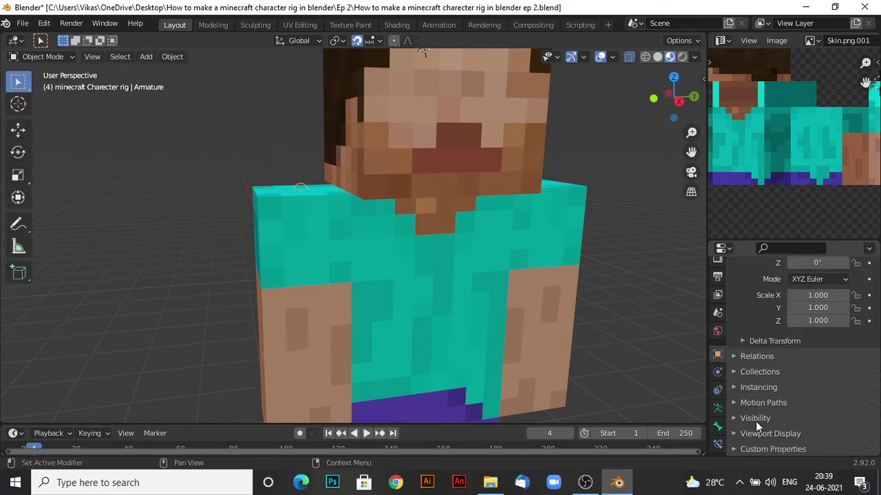
left_click(755, 419)
scroll(757, 413, "down", 2)
left_click(743, 366)
left_click(780, 434)
Try the Name and Axis display options on the armature object
scroll(779, 435, "down", 2)
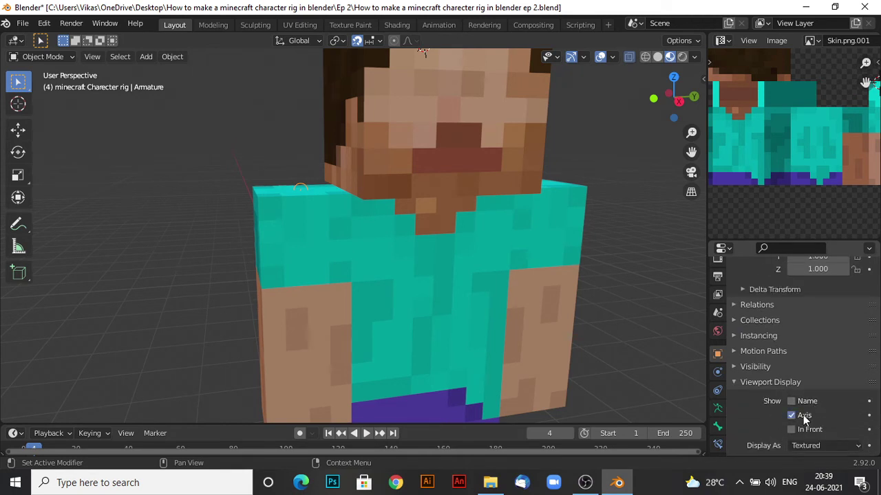
left_click(799, 403)
left_click(802, 416)
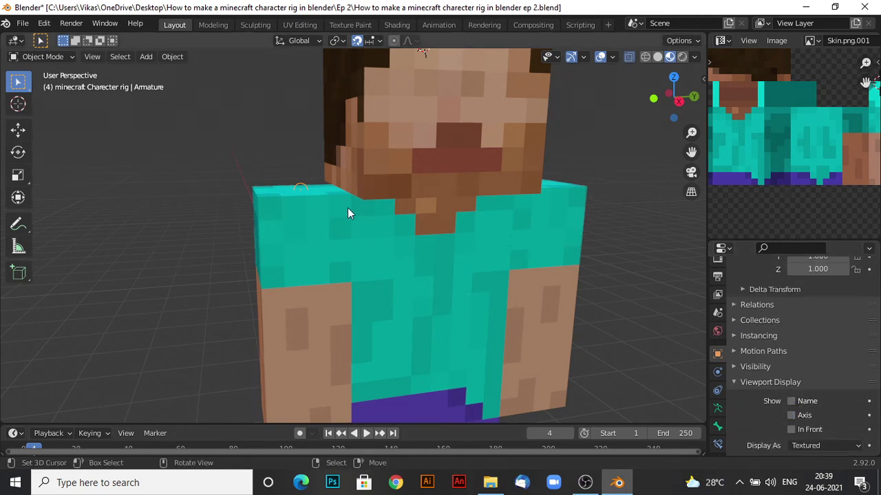
Switch the armature to Pose Mode and open the Viewport Display settings in its armature data properties
scroll(345, 207, "down", 3)
scroll(348, 206, "up", 3)
key("ctrl+Tab")
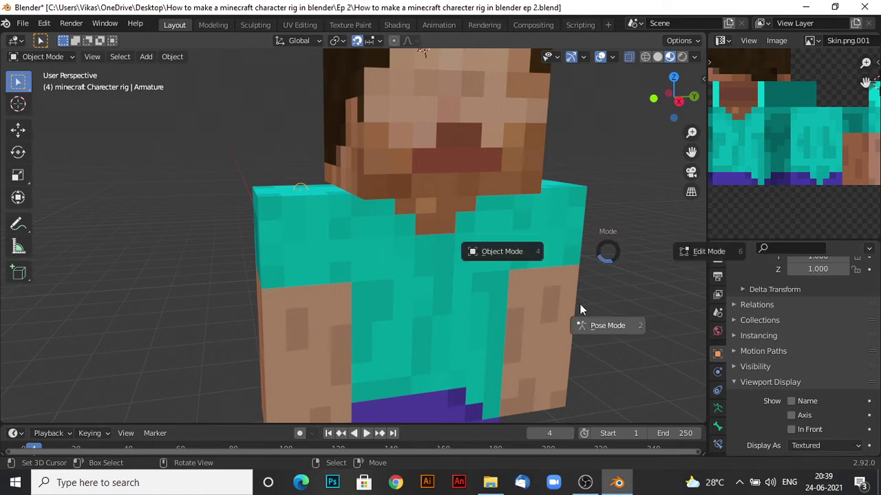
left_click(624, 325)
middle_click_drag(577, 322, 564, 293, "shift")
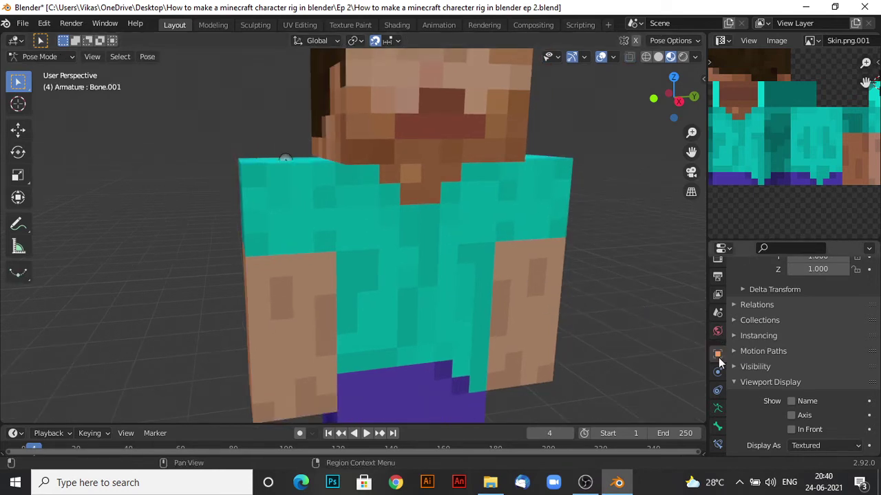
left_click(717, 408)
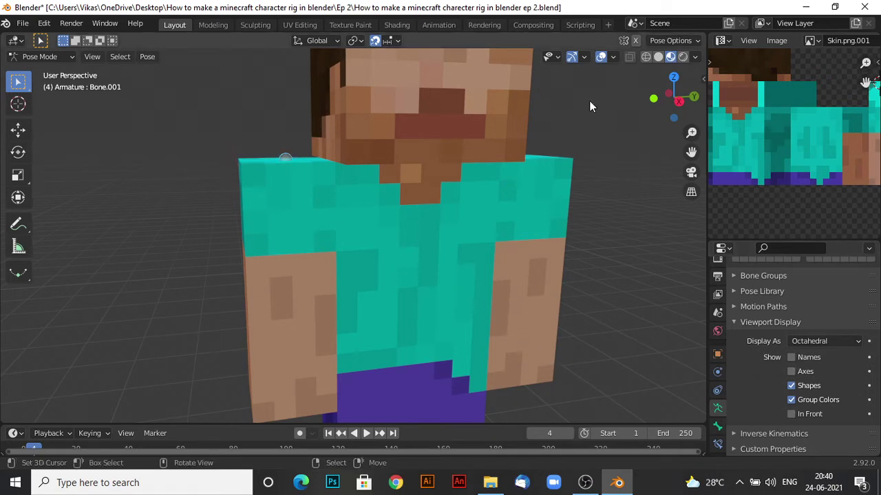
Turn on X-ray display to see the bones through the body and select the head bone
left_click(633, 59)
middle_click_drag(580, 148, 558, 158)
scroll(546, 177, "up", 3)
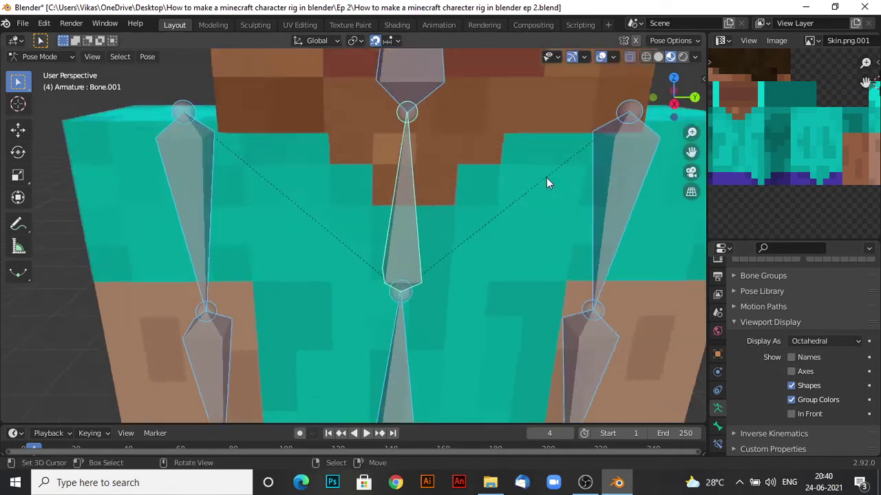
scroll(503, 203, "down", 7)
left_click(370, 150)
scroll(361, 179, "up", 4)
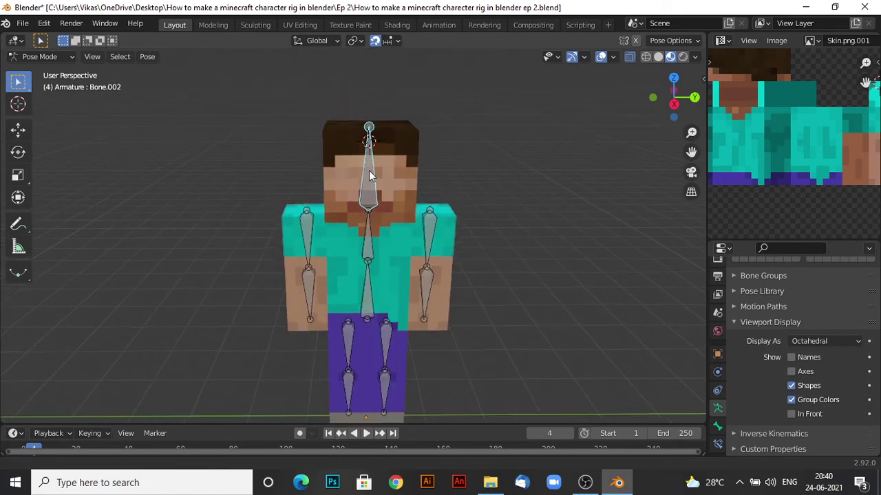
middle_click_drag(358, 203, 364, 175)
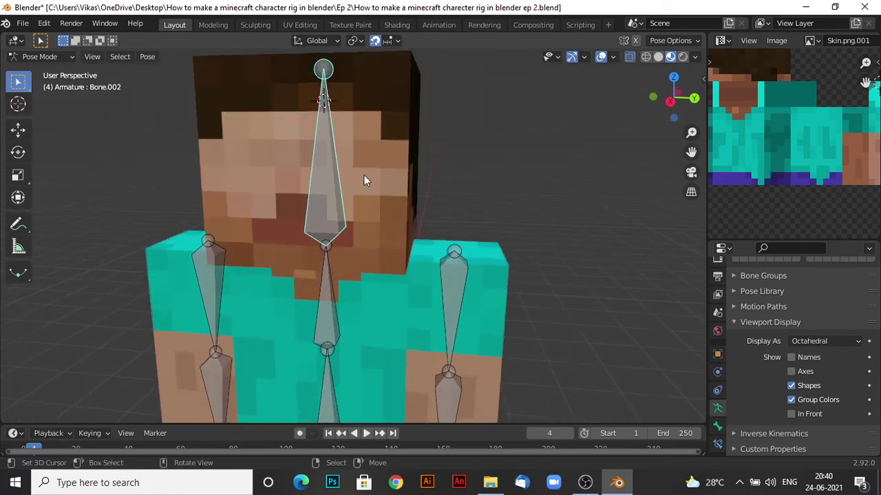
Deselect the head bone, leave Pose Mode for Object Mode and make the head mesh the active object
left_click(371, 162)
key("Tab")
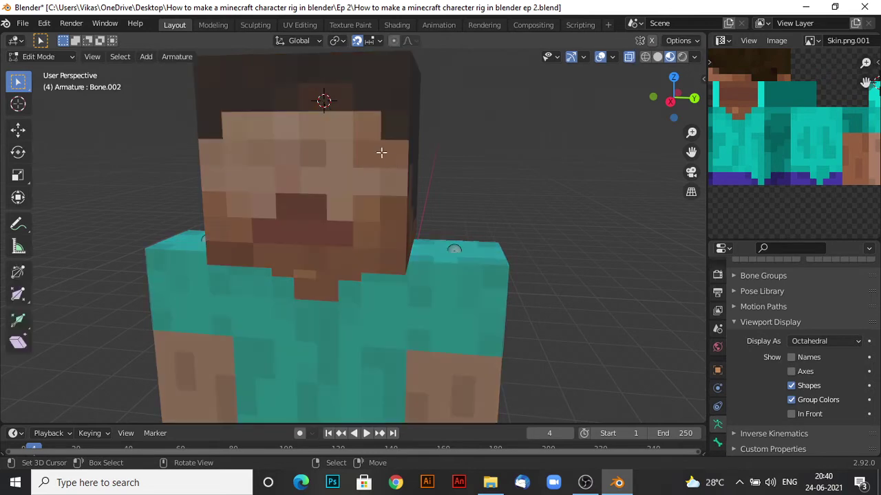
middle_click_drag(395, 162, 409, 194)
key("Tab")
left_click(401, 170)
Select the head mesh and add the armature to the selection as the active object
scroll(403, 171, "down", 1)
scroll(409, 194, "up", 4)
scroll(409, 199, "down", 3)
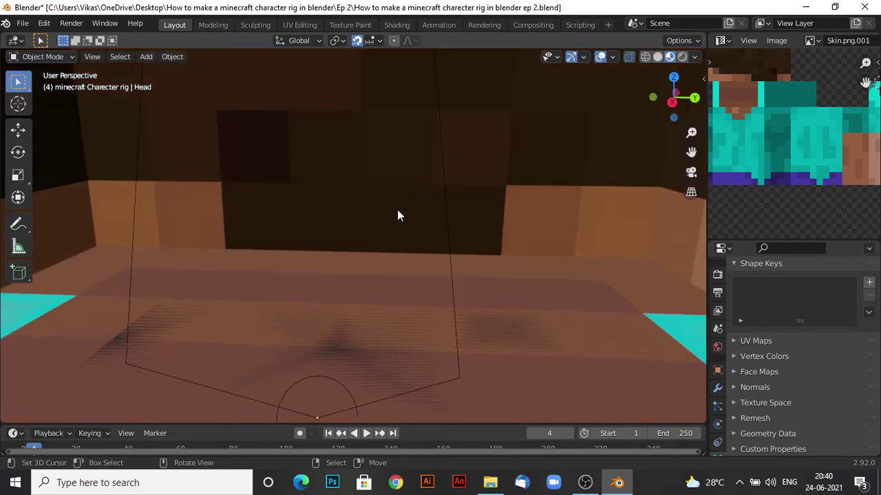
scroll(397, 214, "down", 2)
scroll(397, 216, "up", 5)
scroll(397, 212, "up", 4)
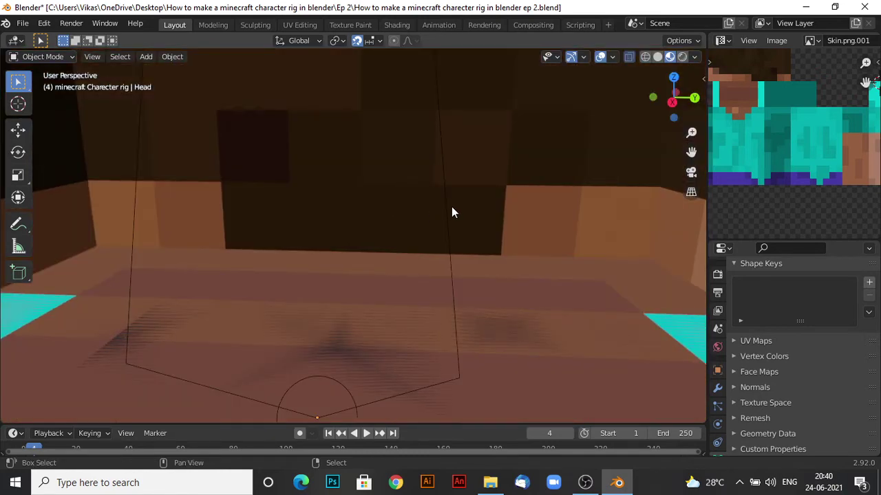
scroll(441, 203, "down", 6)
middle_click_drag(439, 204, 456, 177)
left_click(454, 179)
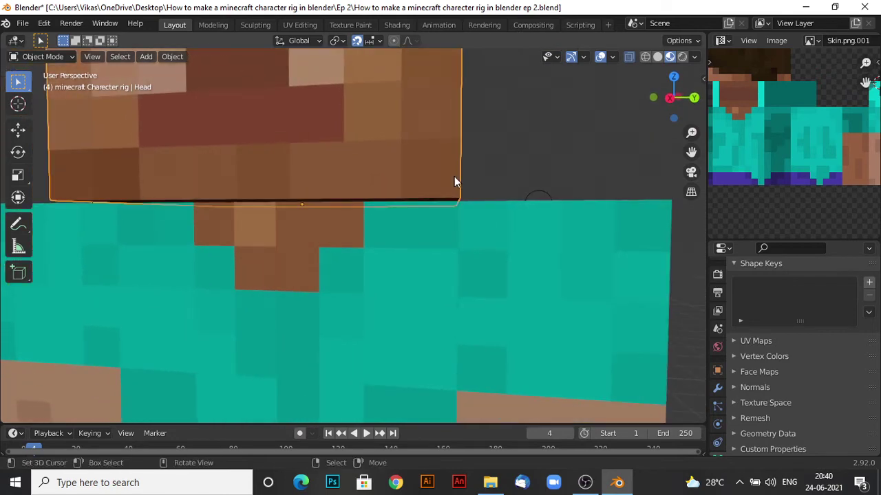
left_click(538, 189, "shift")
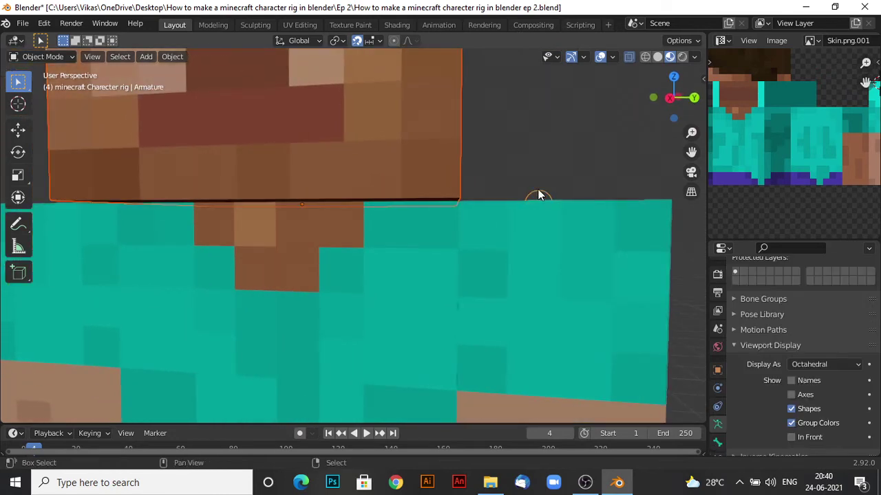
scroll(538, 189, "down", 5)
scroll(538, 189, "up", 3)
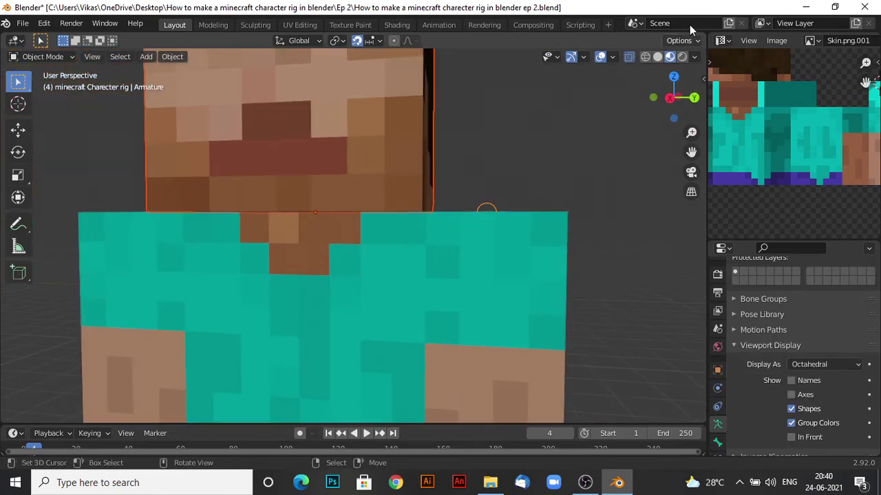
left_click(647, 58)
left_click(669, 57)
scroll(448, 214, "down", 2)
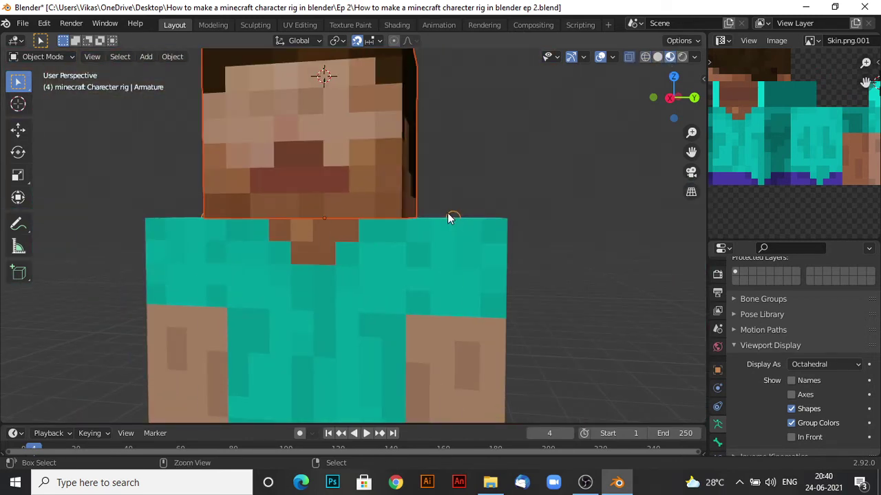
Select the head bone in Pose Mode and parent the head mesh to the armature using Armature Deform With Empty Groups
key("ctrl+Tab")
key("ctrl+Tab")
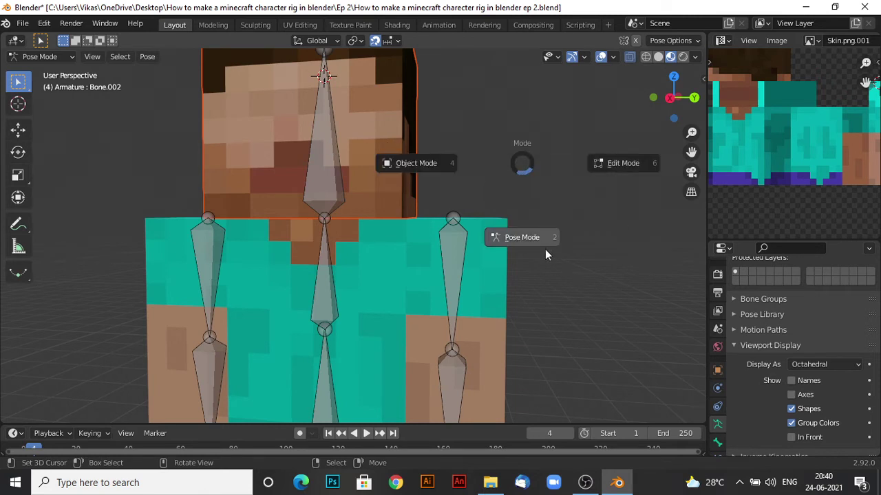
left_click(516, 236)
middle_click_drag(459, 210, 435, 212)
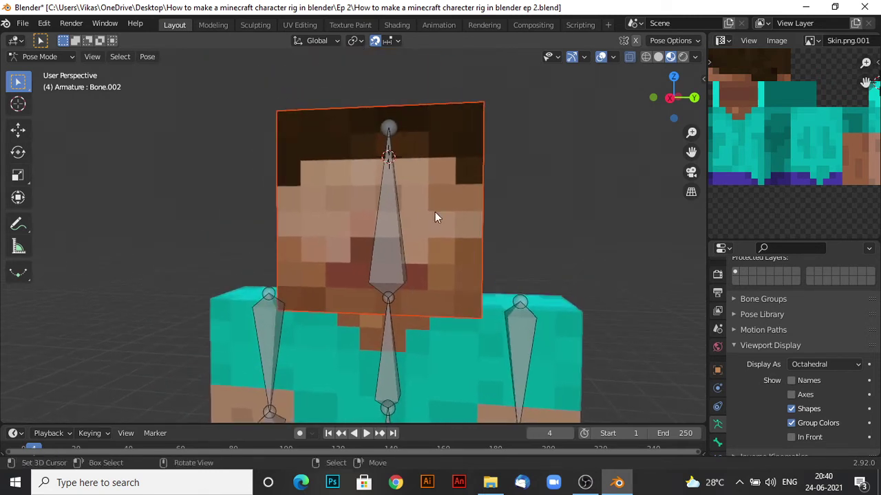
left_click(394, 208)
scroll(413, 210, "up", 2)
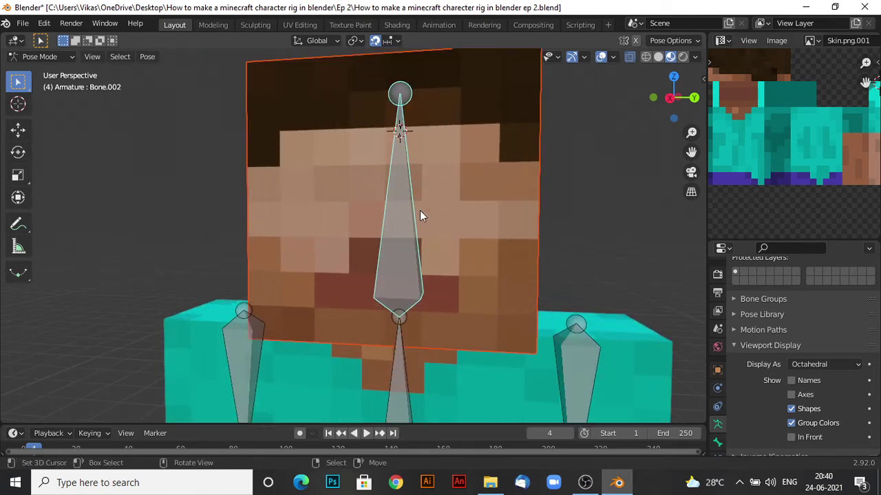
key("ctrl+p")
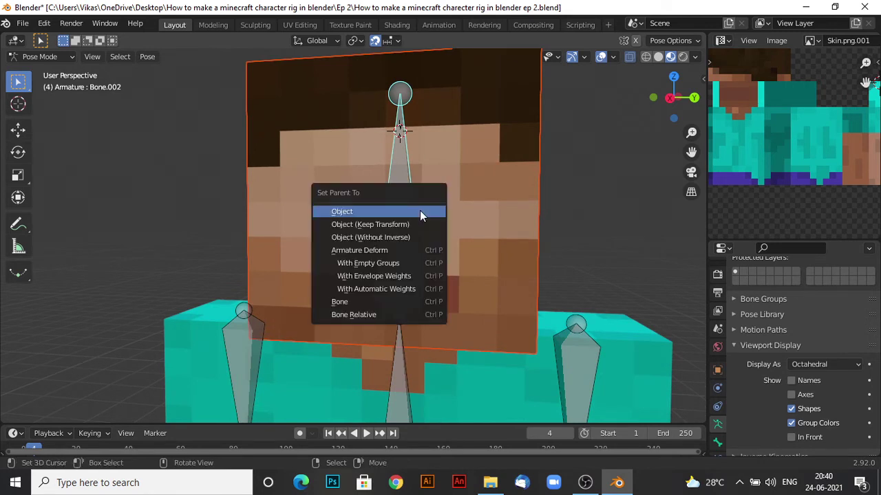
left_click(400, 265)
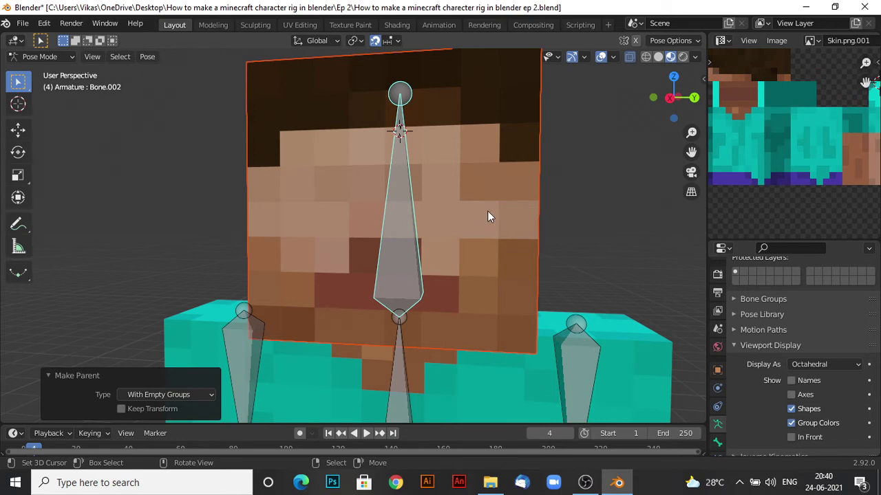
key("Tab")
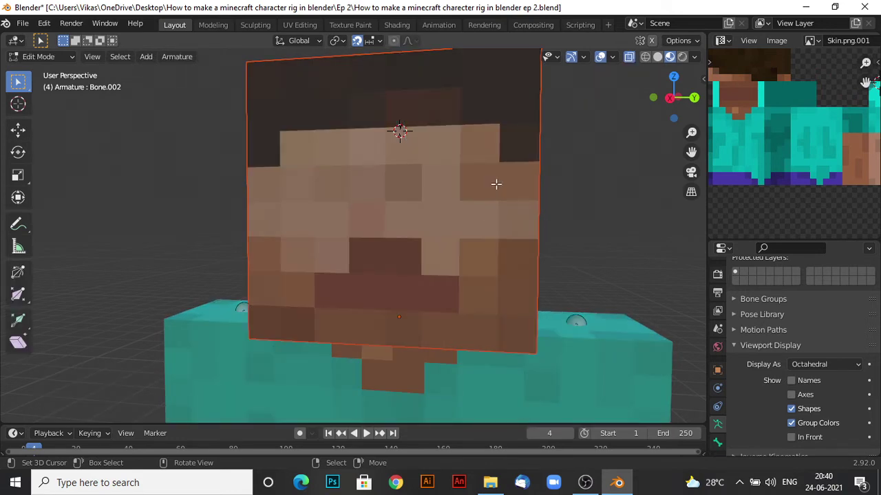
key("Tab")
key("super")
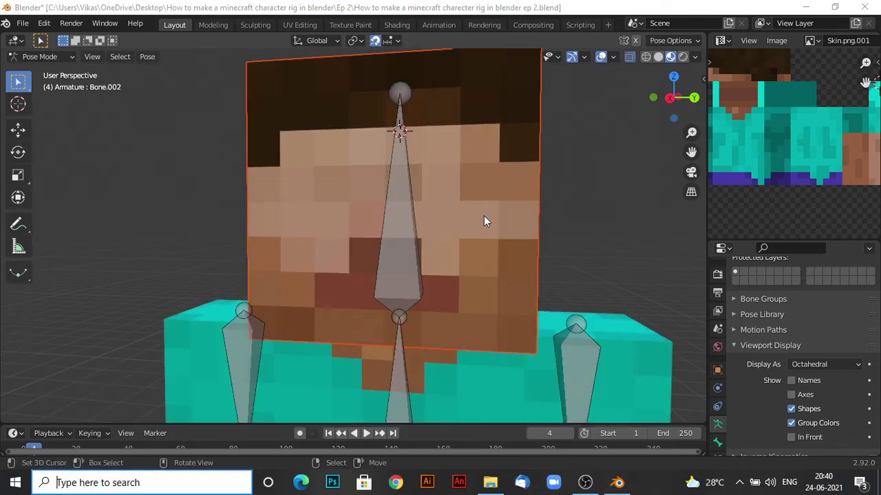
key("super")
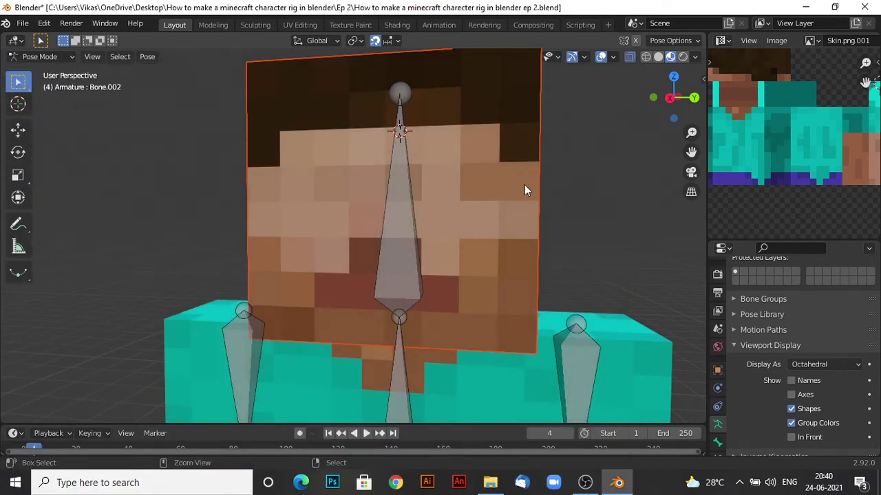
Return to Object Mode, select only the head mesh and switch it to Weight Paint mode
key("ctrl+Tab")
left_click(494, 186)
scroll(517, 130, "up", 6)
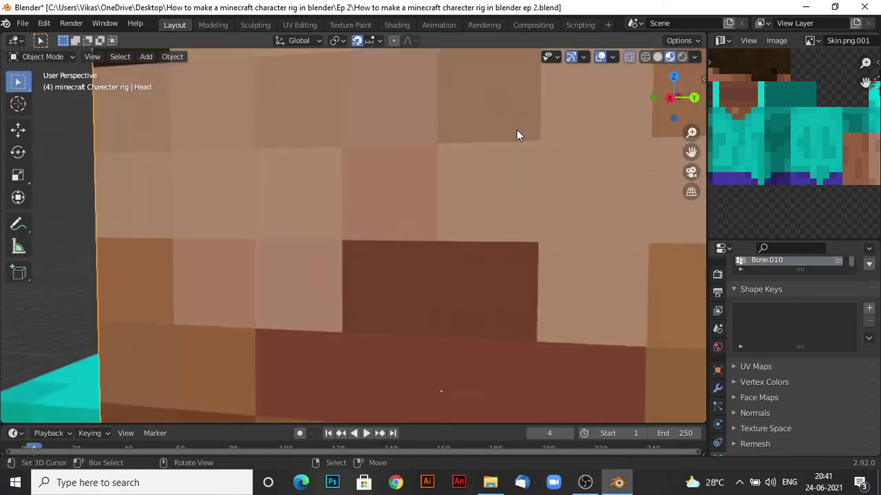
scroll(514, 137, "down", 9)
scroll(514, 136, "up", 3)
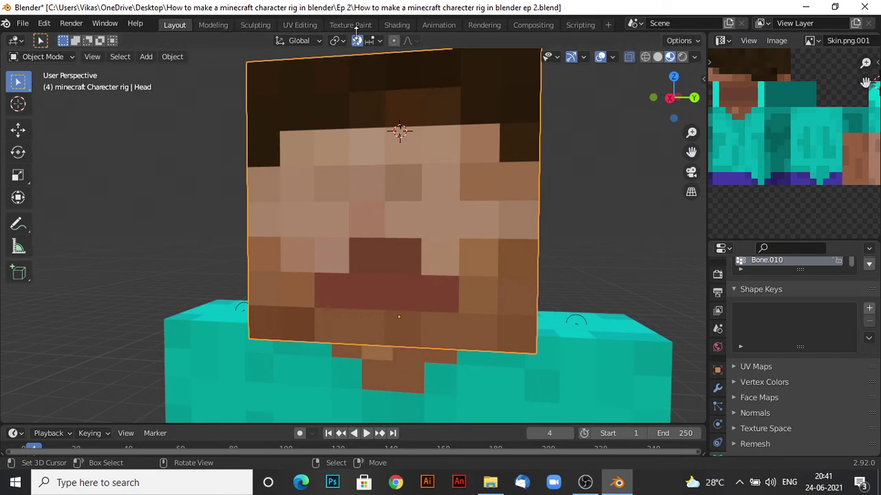
key("ctrl+Tab")
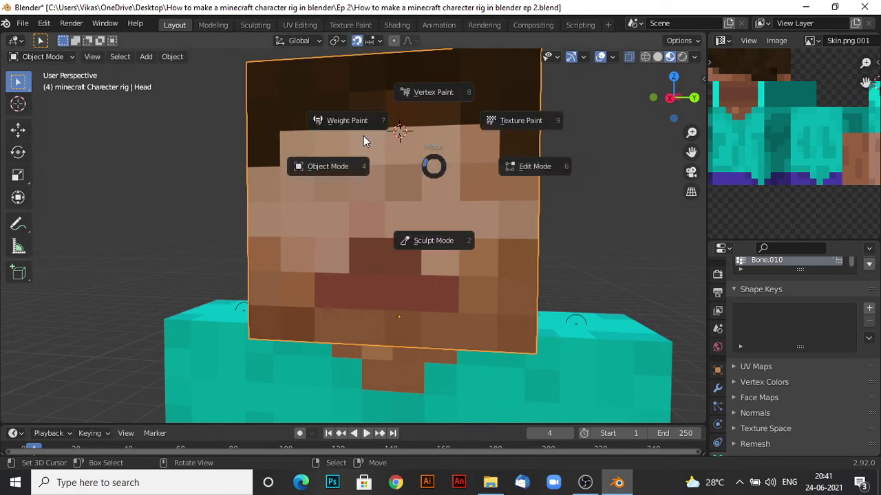
key("7")
scroll(501, 252, "up", 1)
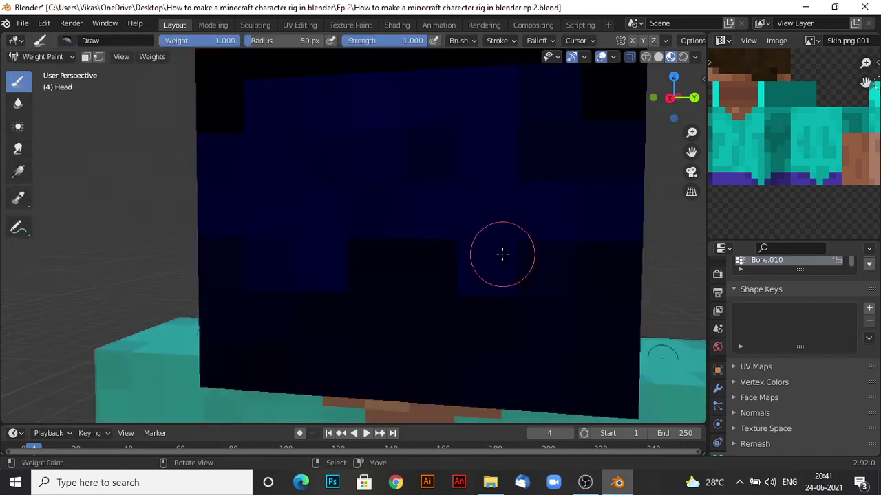
scroll(448, 246, "down", 5)
scroll(282, 181, "up", 3)
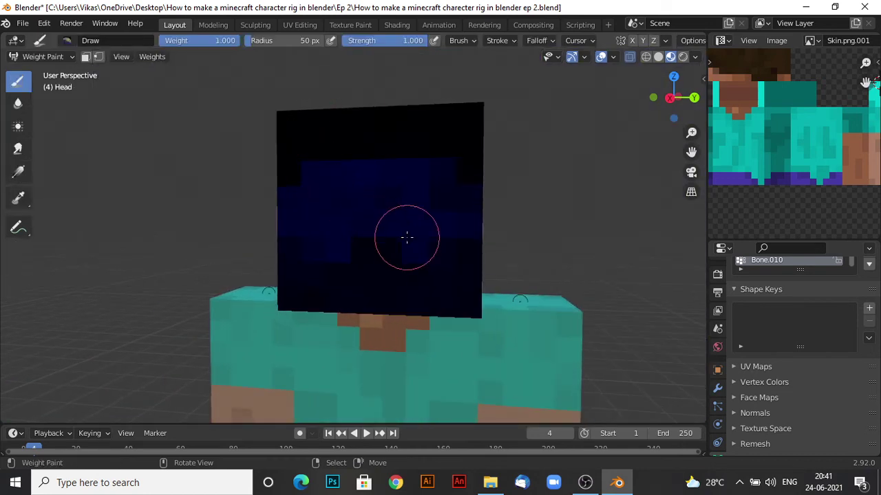
Set the Draw brush radius to 190 px and paint full weight over the front of the head
key("f")
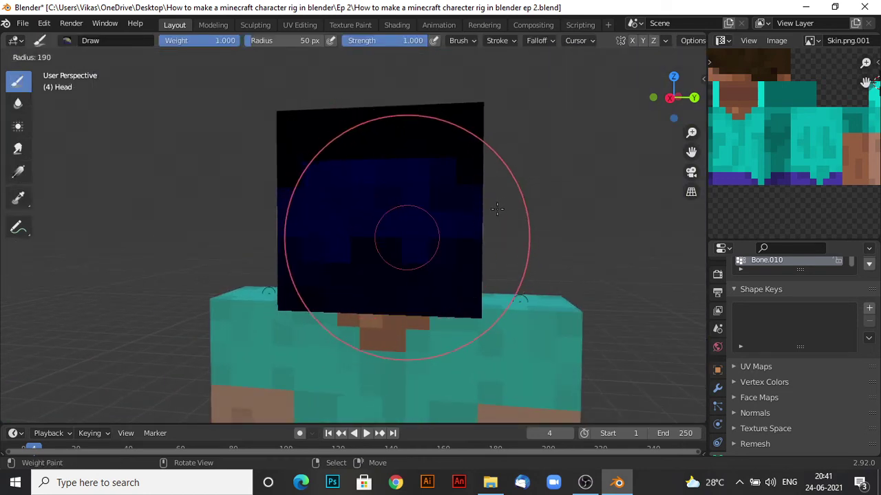
left_click(497, 210)
mouse_move(372, 186)
left_mouse_down()
mouse_move(433, 138)
mouse_move(481, 207)
mouse_move(372, 289)
mouse_move(415, 230)
mouse_move(342, 171)
mouse_move(255, 173)
mouse_move(335, 181)
mouse_move(354, 202)
left_mouse_up()
middle_click_drag(354, 202, 299, 180)
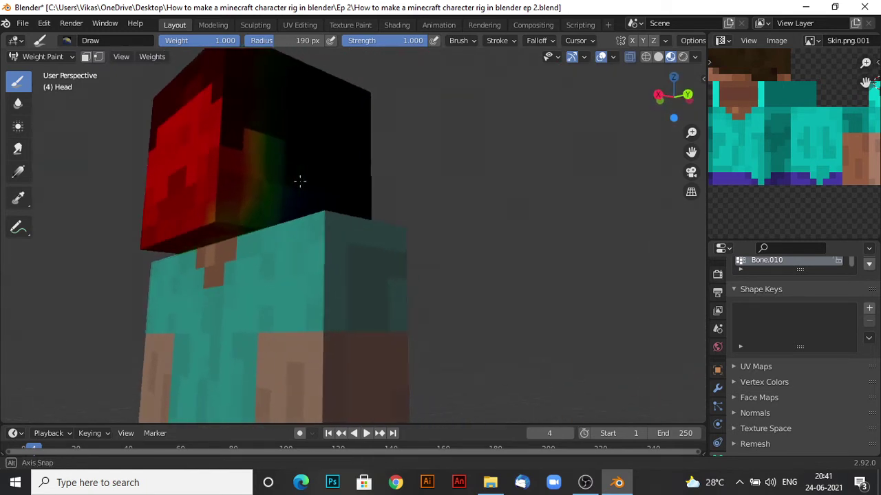
Switch to wireframe shading and paint weight 1.000 over the next visible faces of the head
left_click(646, 60)
middle_click_drag(430, 169, 533, 172)
mouse_move(536, 171)
left_mouse_down()
mouse_move(410, 212)
mouse_move(500, 150)
left_mouse_up()
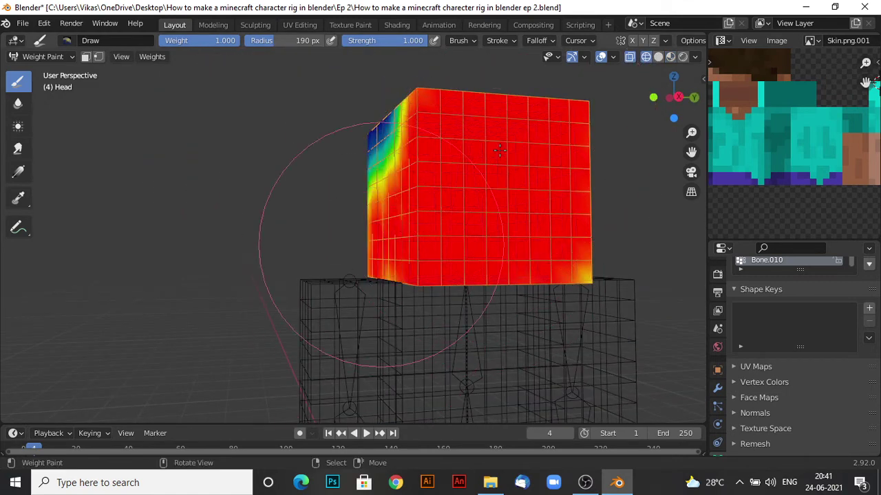
left_click(631, 57)
left_click(631, 57)
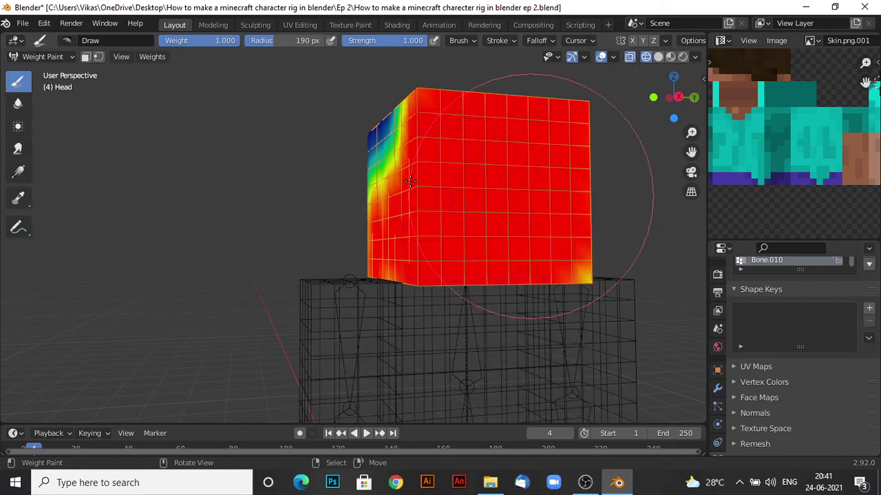
left_click_drag(377, 160, 375, 148)
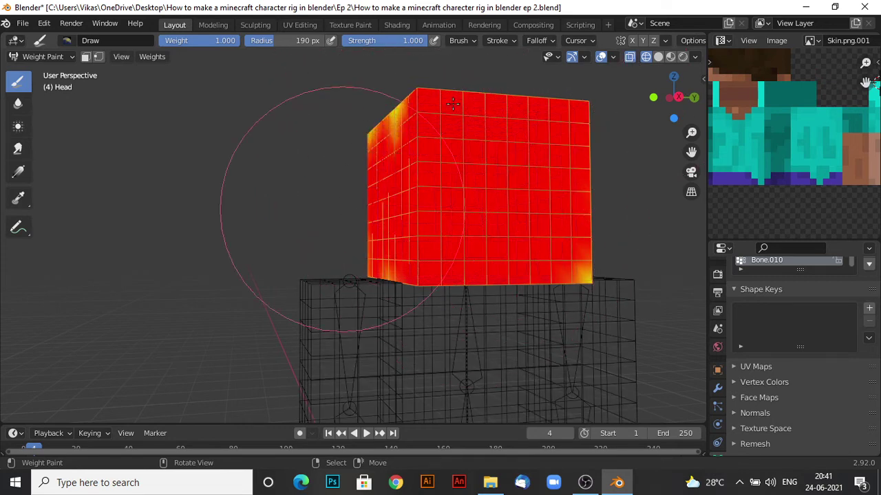
left_click_drag(365, 290, 441, 233)
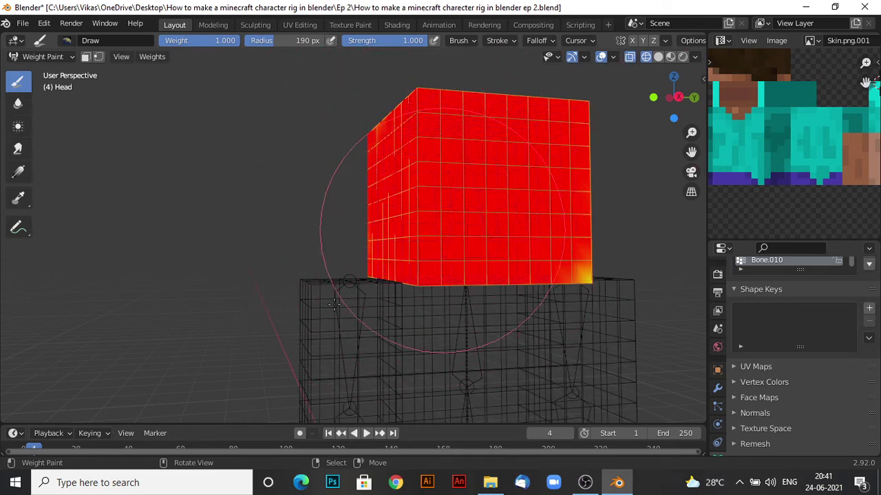
Paint weight 1.000 over the head's remaining sides, top and underside until the whole cube is covered
middle_click_drag(660, 172, 226, 252)
mouse_move(226, 252)
left_mouse_down()
mouse_move(227, 220)
mouse_move(276, 165)
mouse_move(238, 206)
mouse_move(302, 178)
mouse_move(268, 158)
mouse_move(234, 302)
mouse_move(186, 283)
mouse_move(289, 285)
mouse_move(371, 268)
mouse_move(323, 282)
mouse_move(295, 223)
left_mouse_up()
left_click_drag(252, 139, 216, 135)
mouse_move(258, 160)
middle_mouse_down()
mouse_move(280, 164)
mouse_move(218, 226)
middle_mouse_up()
mouse_move(218, 227)
left_mouse_down()
mouse_move(267, 184)
mouse_move(305, 265)
left_mouse_up()
middle_click_drag(304, 265, 315, 114)
mouse_move(315, 115)
left_mouse_down()
mouse_move(255, 275)
mouse_move(220, 335)
left_mouse_up()
mouse_move(220, 335)
middle_mouse_down()
mouse_move(186, 296)
mouse_move(361, 241)
mouse_move(315, 255)
mouse_move(417, 334)
mouse_move(385, 296)
mouse_move(345, 294)
mouse_move(358, 275)
mouse_move(273, 297)
mouse_move(316, 275)
mouse_move(275, 213)
mouse_move(302, 258)
mouse_move(393, 206)
mouse_move(403, 275)
mouse_move(314, 324)
mouse_move(297, 359)
mouse_move(481, 285)
mouse_move(571, 128)
middle_mouse_up()
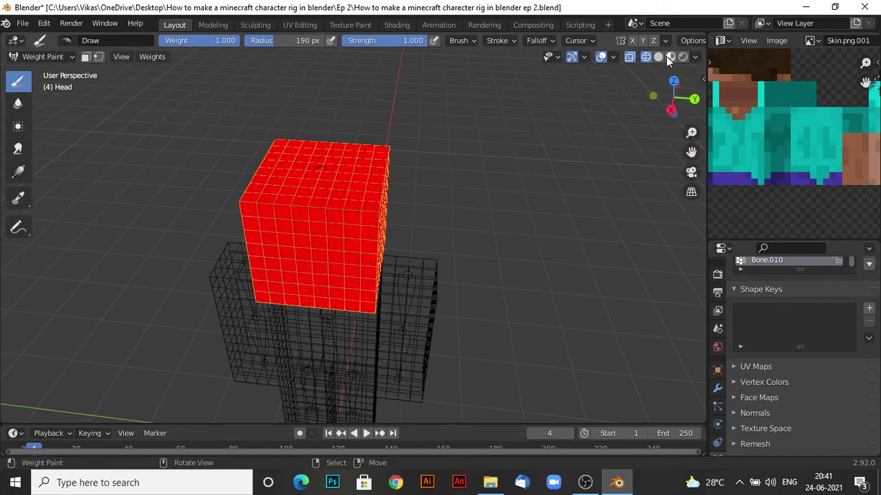
Leave Weight Paint and return the head mesh to Object Mode
key("ctrl+Tab")
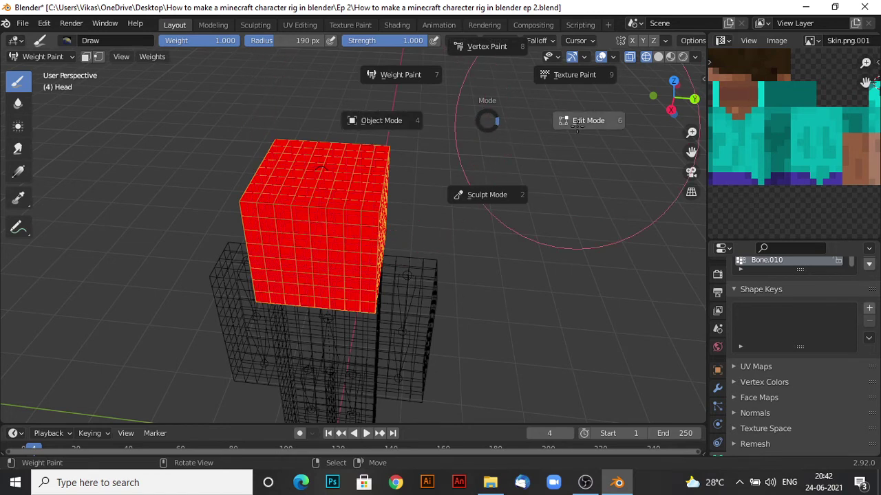
left_click(395, 125)
middle_click_drag(410, 185, 437, 159, "shift")
scroll(433, 160, "up", 2)
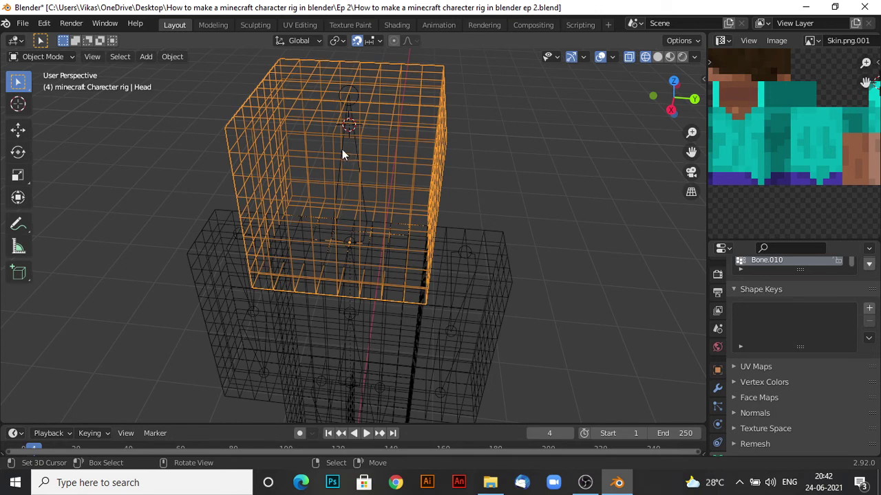
Select the armature, switch the viewport to Material Preview shading and enter Pose Mode
left_click(343, 150)
middle_click_drag(342, 144, 354, 182, "shift")
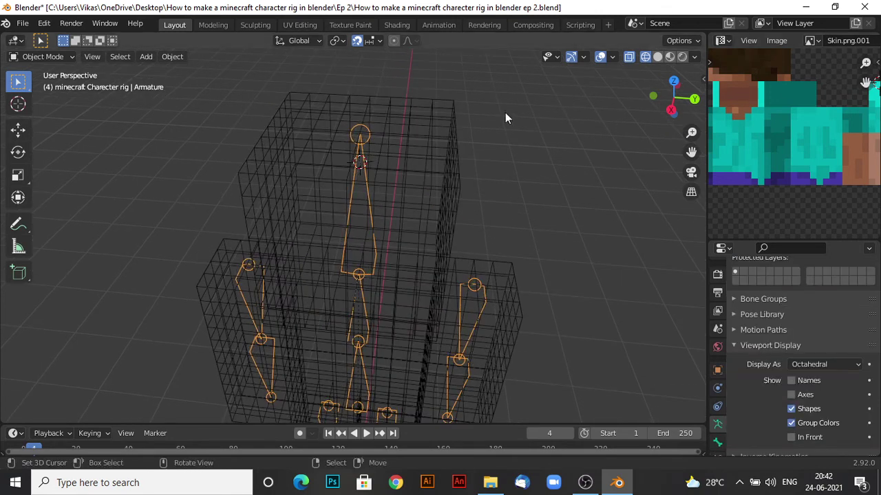
left_click(670, 57)
key("ctrl+Tab")
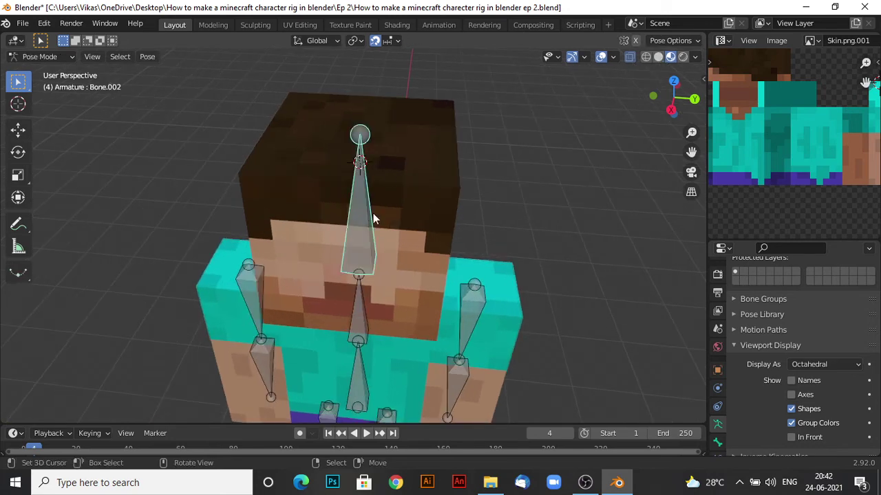
Test the head bone by rotating it to check whether the head mesh follows, cancelling each rotation
middle_click_drag(377, 225, 394, 170)
key("r")
right_click(444, 198)
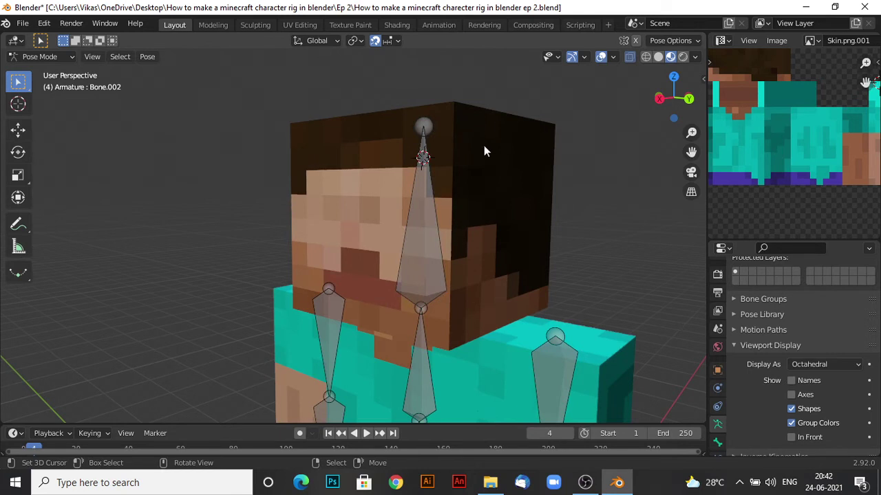
middle_click_drag(484, 145, 463, 172)
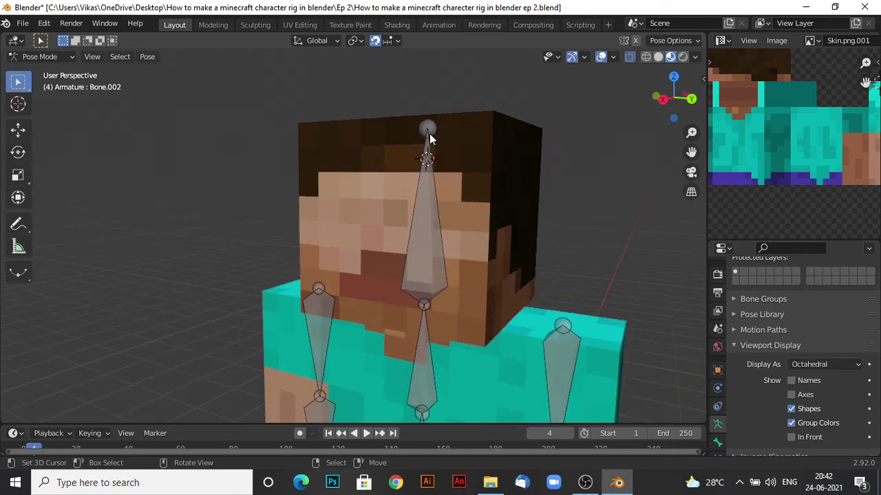
right_click(426, 170)
key("r")
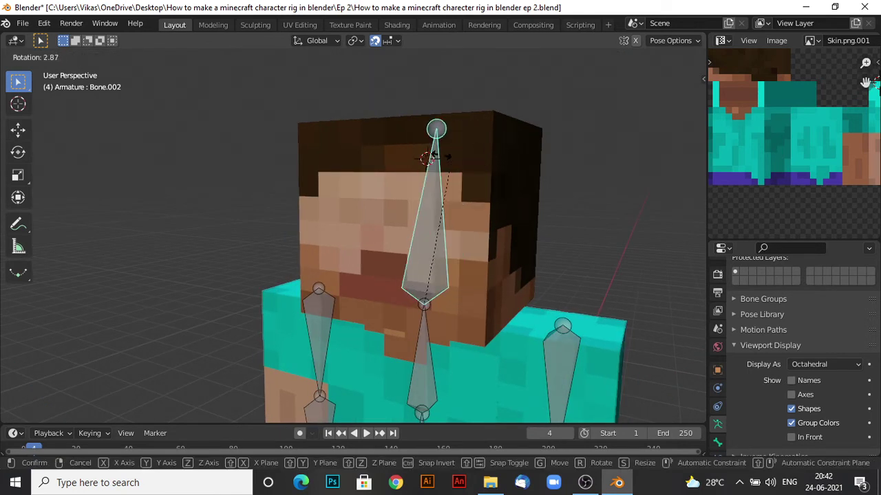
right_click(494, 129)
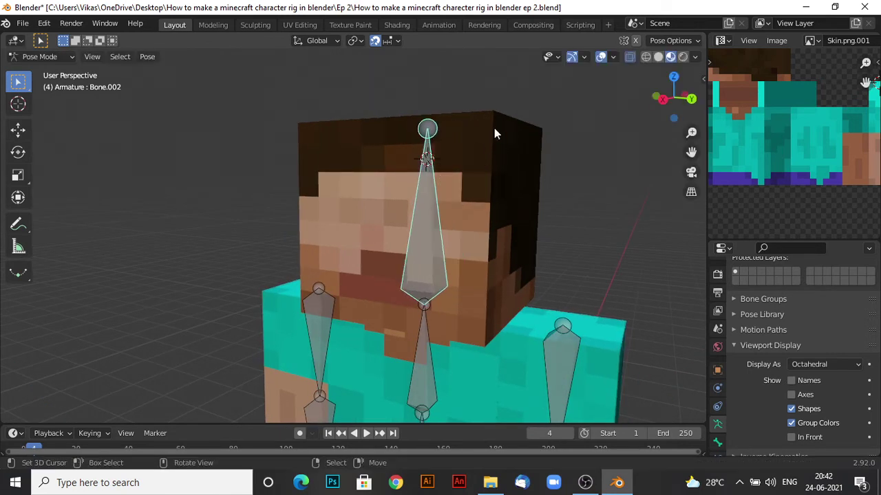
Deselect the head bone, return the armature to Object Mode and select the head mesh
left_click(489, 166)
key("shift+Tab")
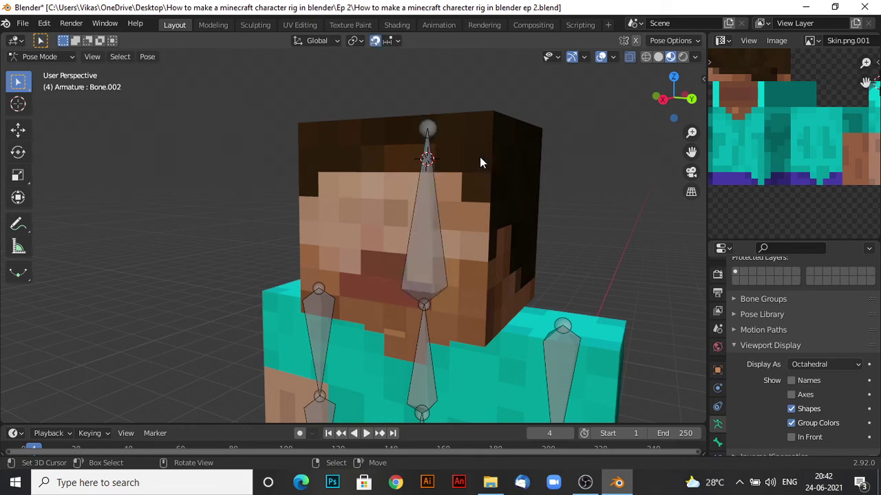
key("ctrl+Tab")
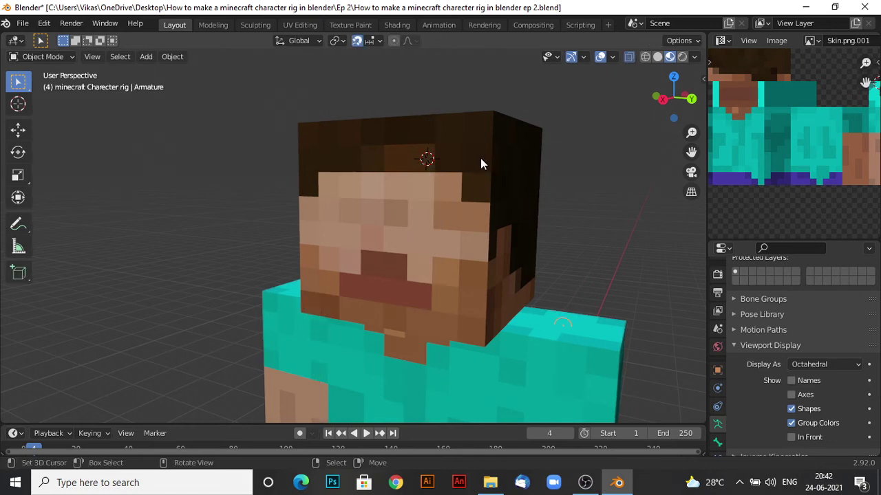
right_click(467, 189)
Add the armature to the head mesh selection and enter Pose Mode
scroll(467, 208, "up", 8)
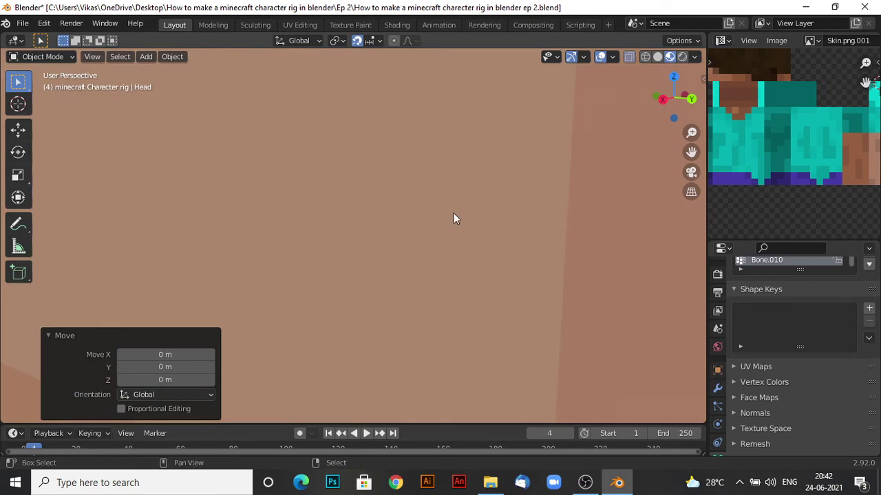
middle_click_drag(454, 214, 279, 216, "shift")
middle_click_drag(453, 275, 311, 208)
scroll(372, 270, "down", 5)
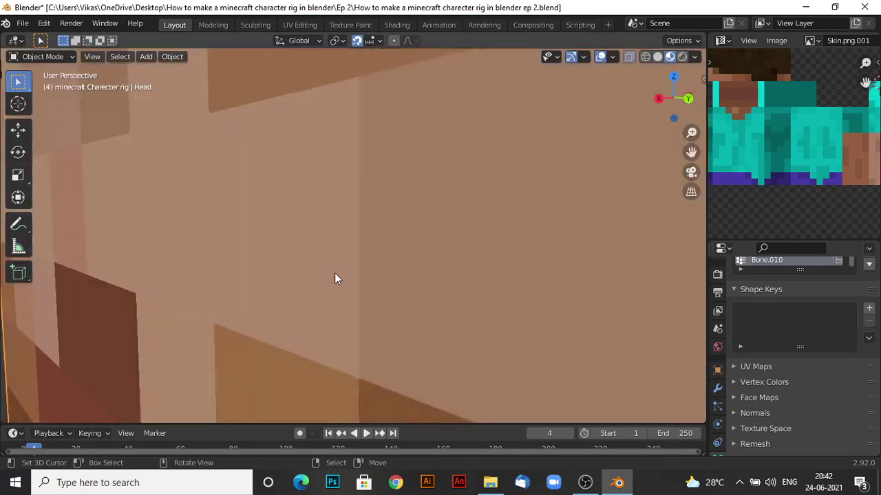
mouse_move(409, 231)
middle_mouse_down()
mouse_move(393, 238)
mouse_move(422, 228)
middle_mouse_up()
scroll(421, 222, "up", 5)
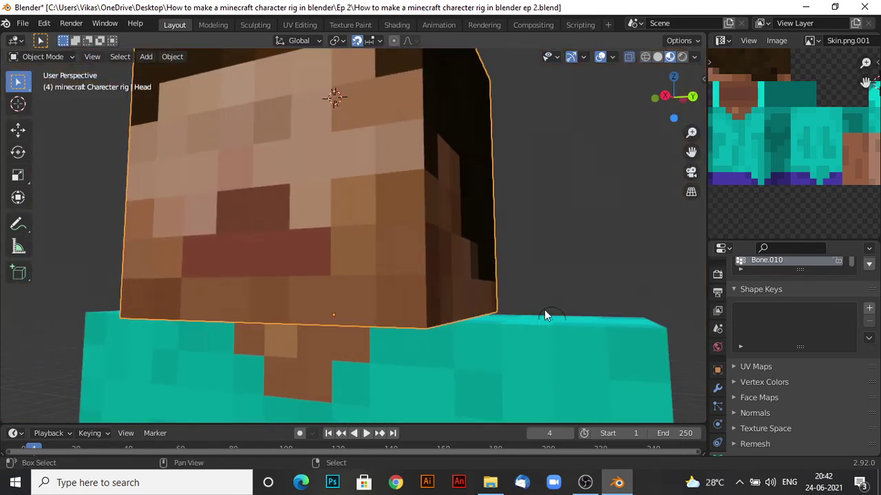
left_click(544, 309, "shift")
scroll(544, 306, "down", 2)
key("ctrl+Tab")
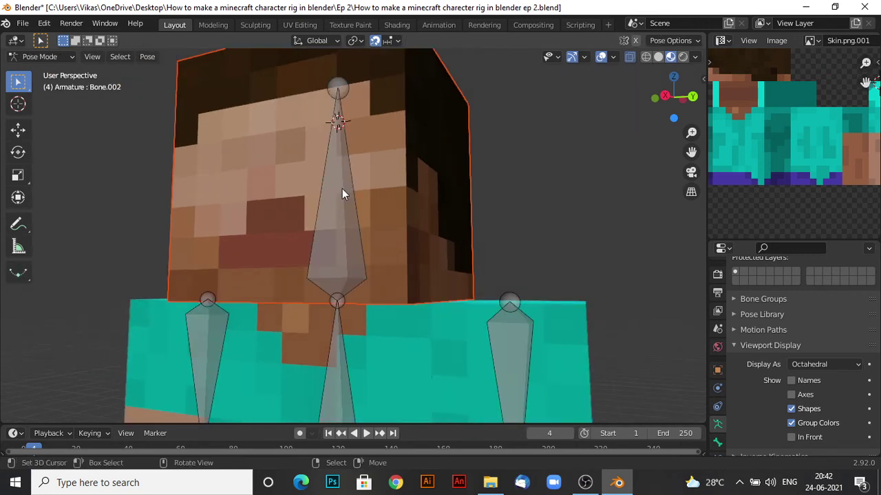
Switch the viewport to Solid shading and select only the head bone in the armature
left_click(340, 257)
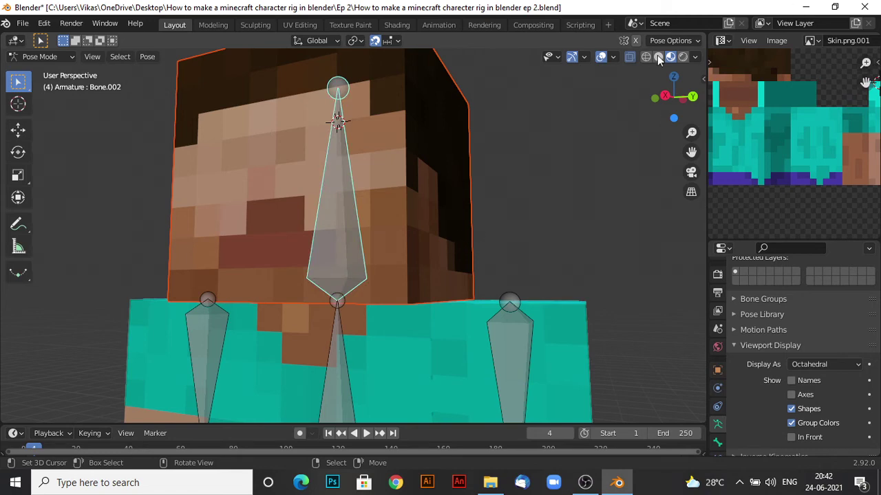
middle_click_drag(399, 336, 475, 248)
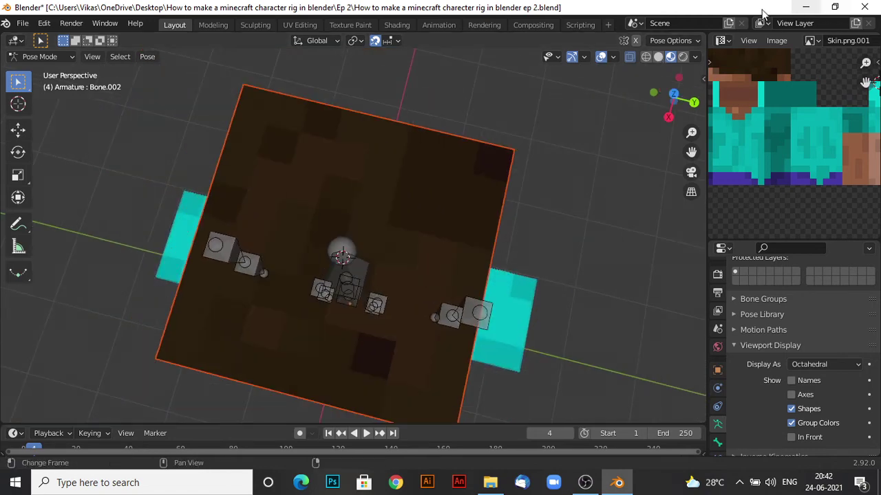
left_click(655, 56)
mouse_move(529, 243)
middle_mouse_down()
mouse_move(488, 151)
mouse_move(470, 185)
middle_mouse_up()
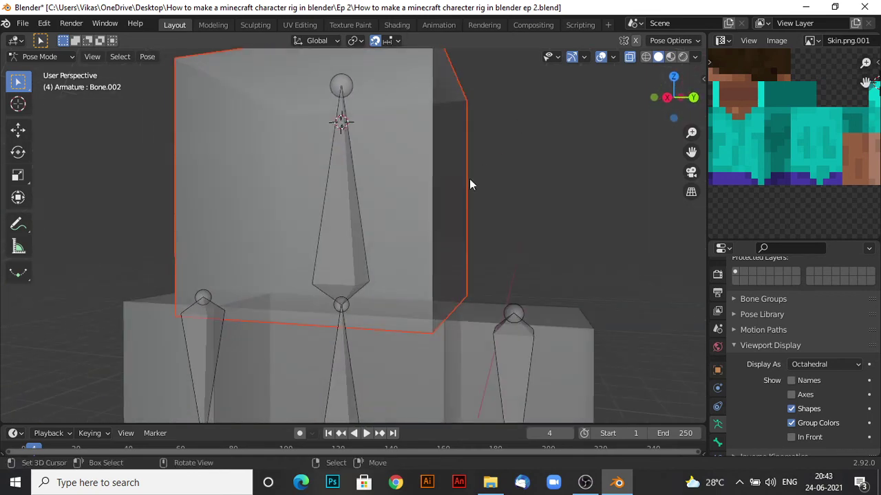
key("shift")
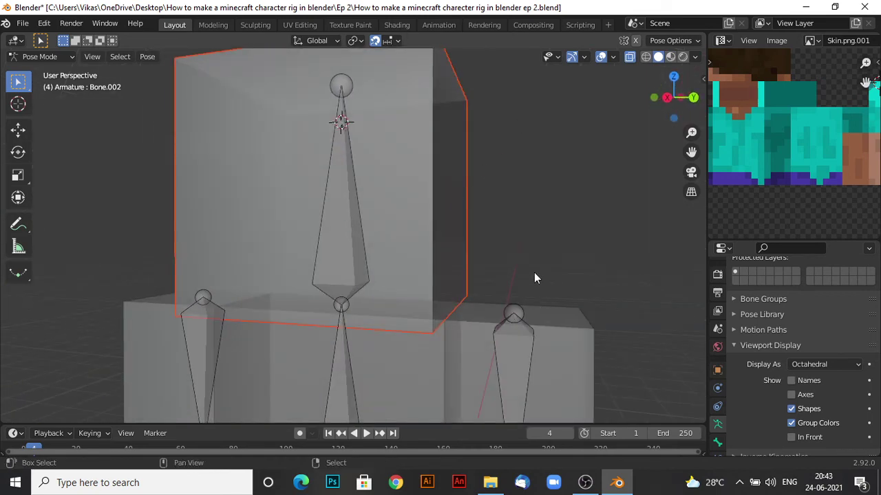
left_click(536, 268, "shift")
scroll(535, 268, "down", 2)
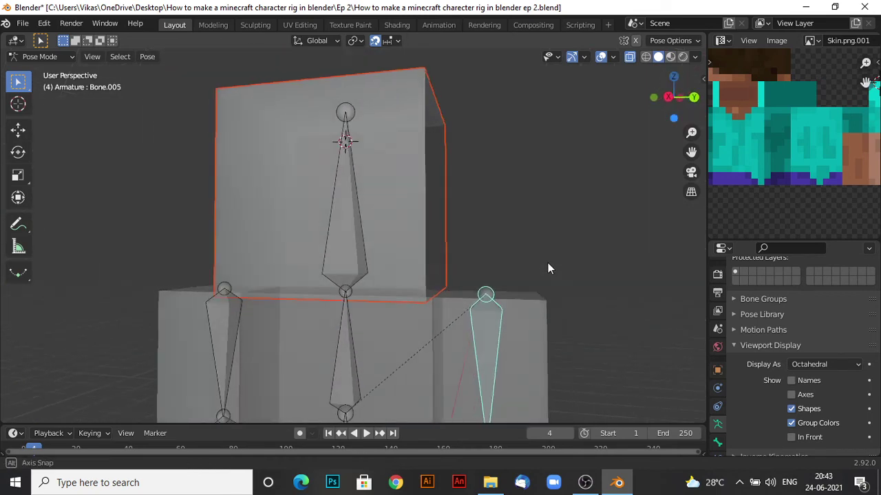
left_click(344, 183)
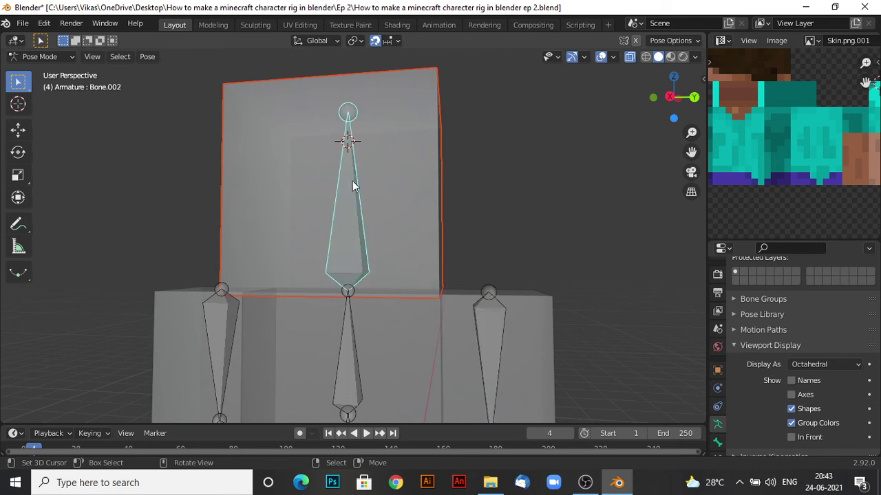
Parent the head mesh with the Object option, and replace that with the Bone option on the selected head bone
key("ctrl+p")
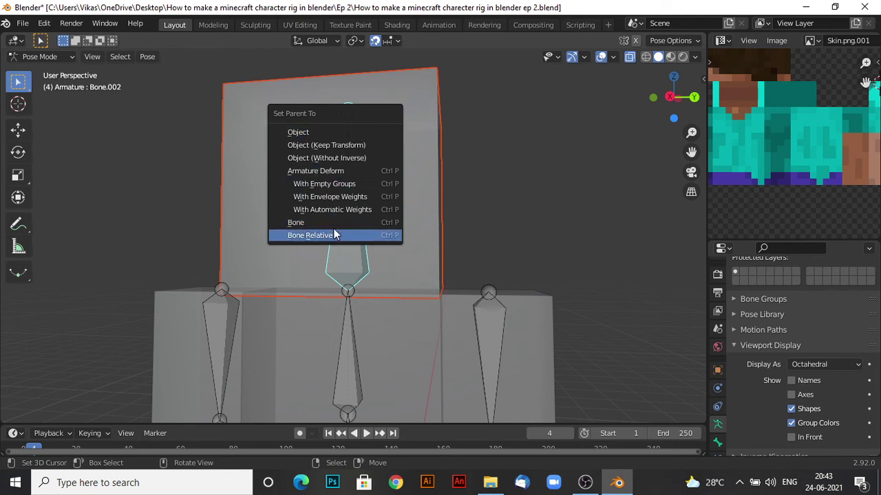
left_click(317, 131)
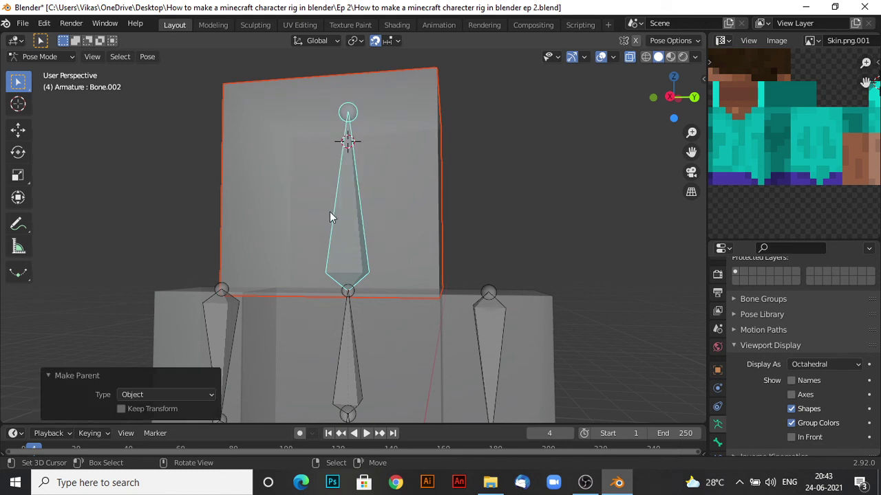
key("ctrl+p")
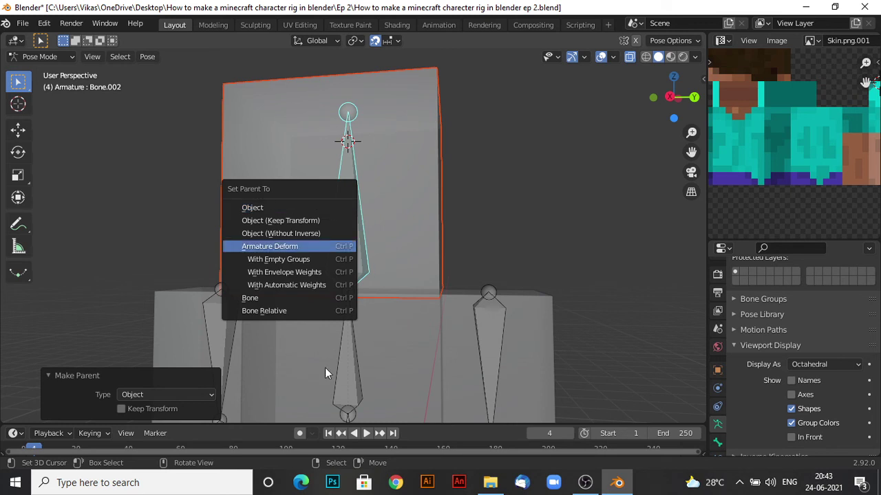
key("Escape")
key("ctrl+p")
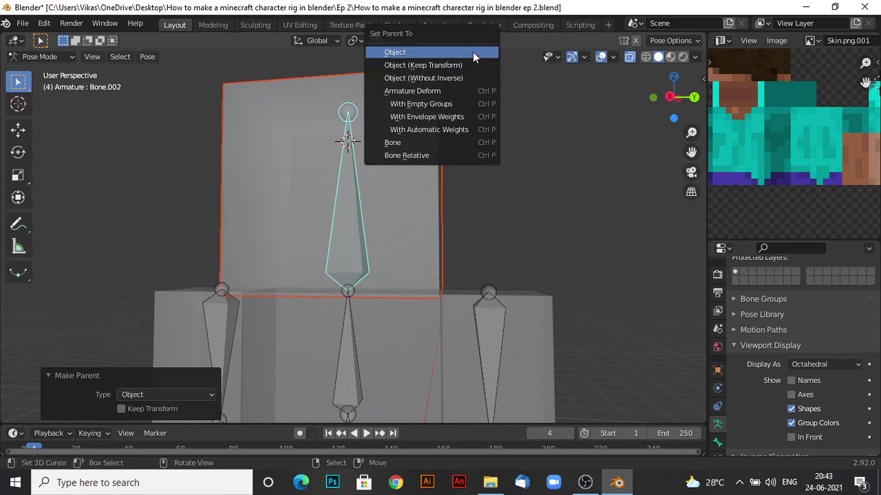
left_click(446, 142)
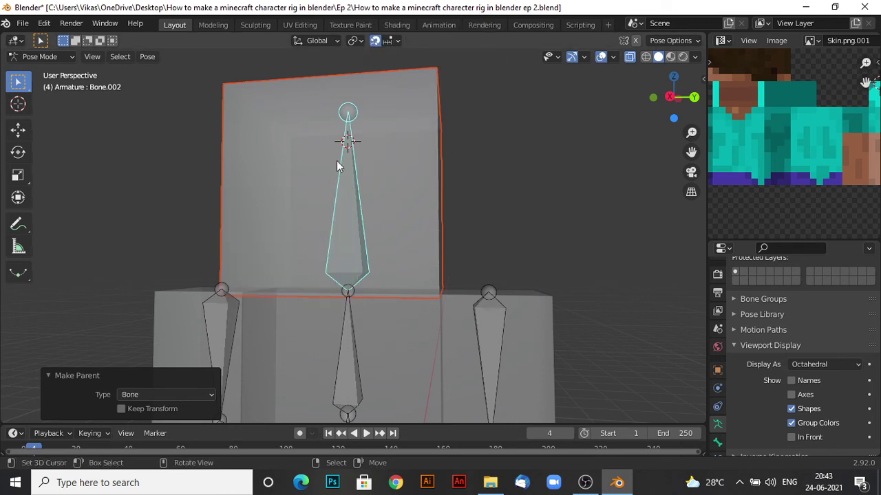
Rotate the head bone to test whether the head follows, cancel the rotation and toggle the viewport's X-ray display
key("r")
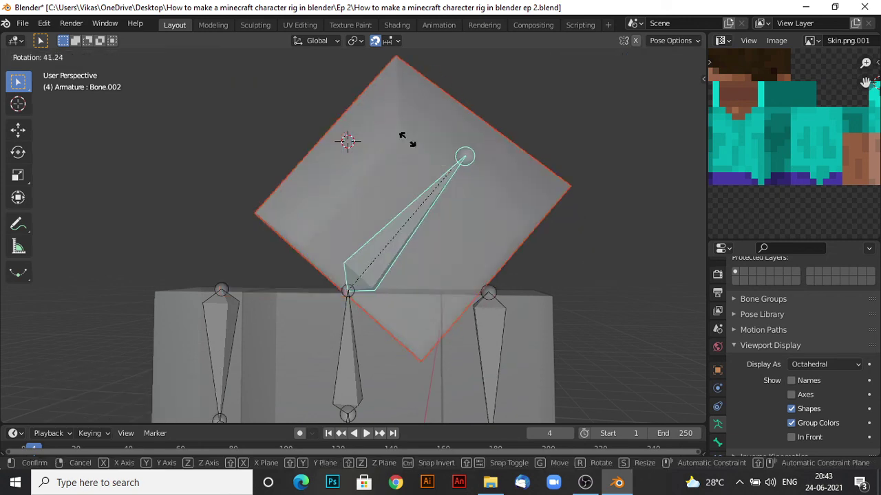
key("Escape")
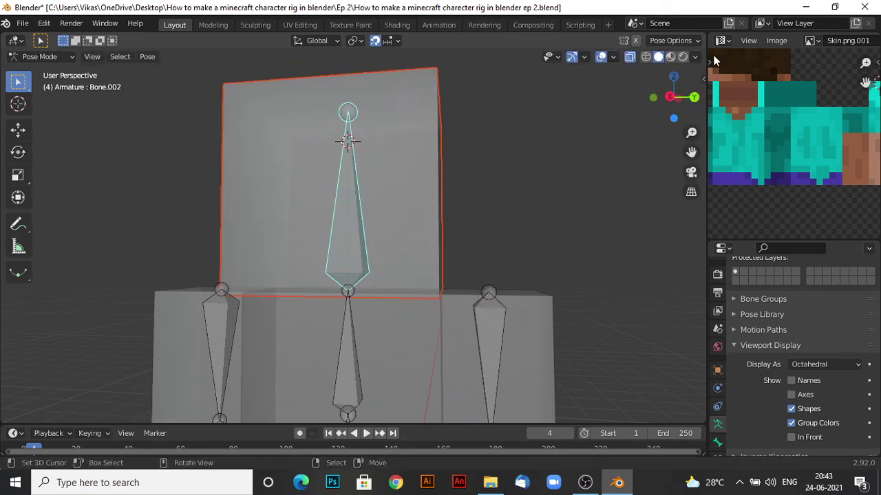
left_click(629, 57)
scroll(517, 244, "up", 2)
key("alt+z")
scroll(468, 220, "down", 3)
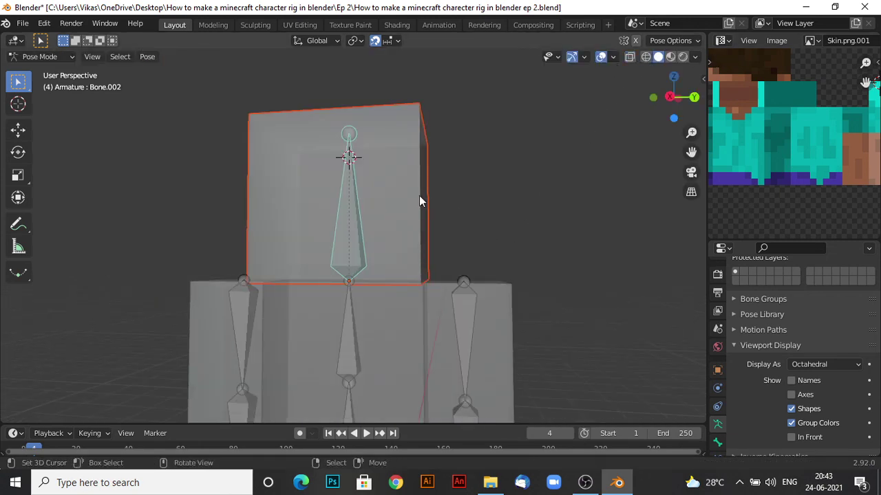
Test the head bone with a trackball rotation and a sideways tilt, cancelling both rotations
key("r")
key("r")
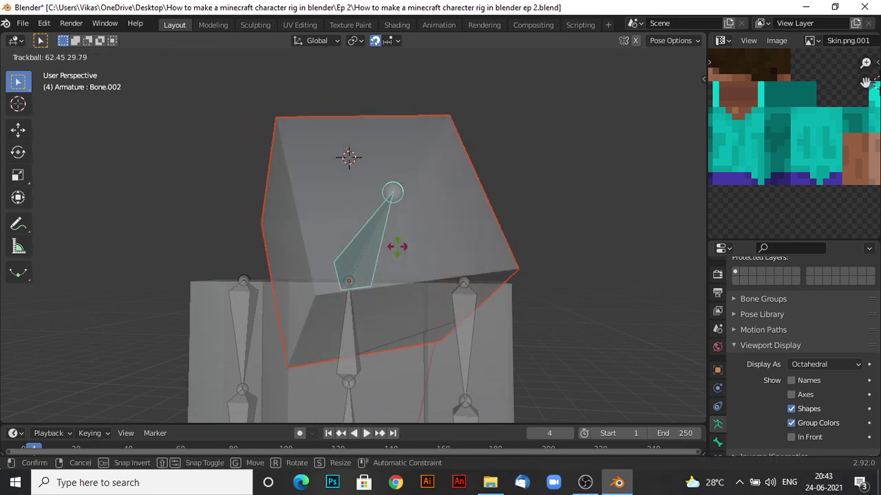
right_click(332, 211)
middle_click_drag(333, 210, 384, 241)
scroll(392, 166, "up", 2)
scroll(392, 168, "down", 5)
scroll(389, 220, "up", 2)
key("r")
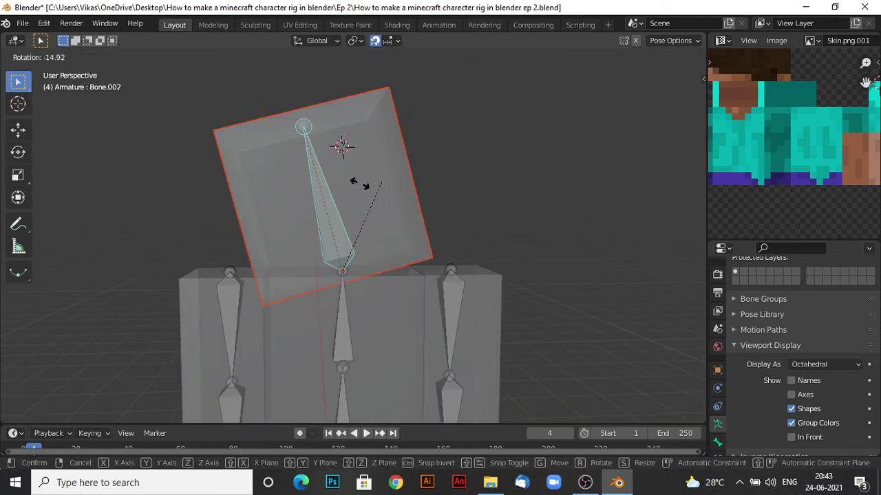
right_click(371, 207)
Examine the whole character with its armature from several angles and distances
middle_click_drag(394, 251, 363, 256)
scroll(362, 255, "down", 4)
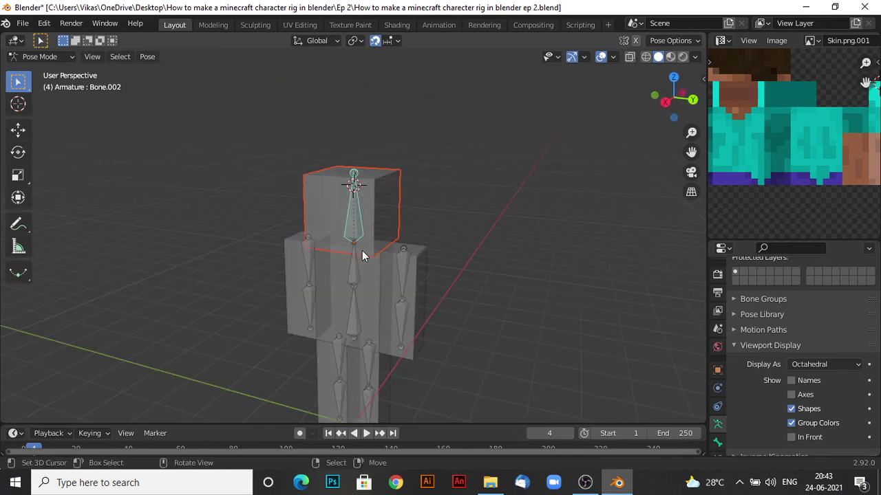
scroll(364, 254, "down", 2)
scroll(362, 252, "up", 6)
scroll(362, 266, "down", 3)
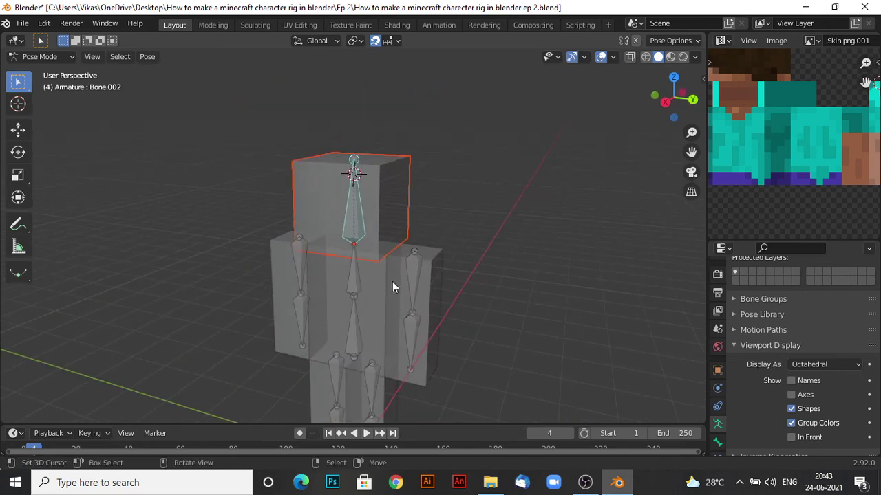
middle_click_drag(461, 233, 465, 260)
scroll(391, 253, "down", 6)
scroll(477, 182, "up", 5)
scroll(469, 179, "down", 3)
scroll(469, 179, "down", 3)
scroll(457, 206, "up", 2)
scroll(464, 226, "up", 2)
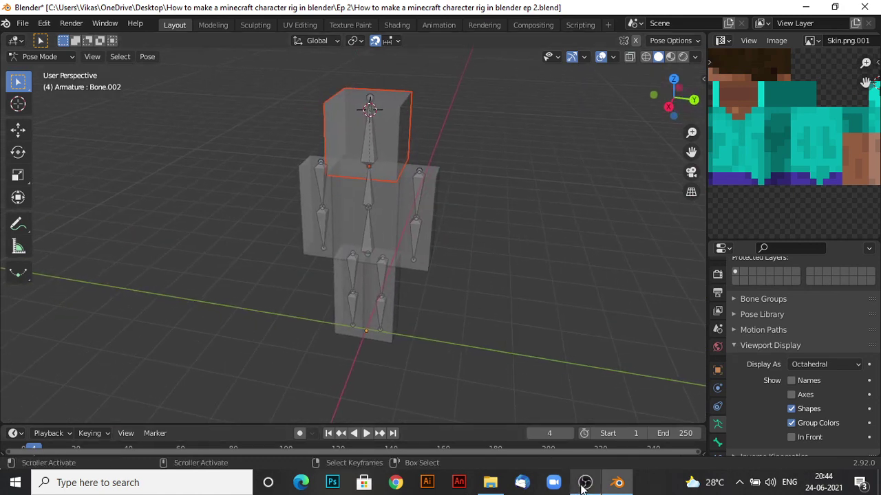